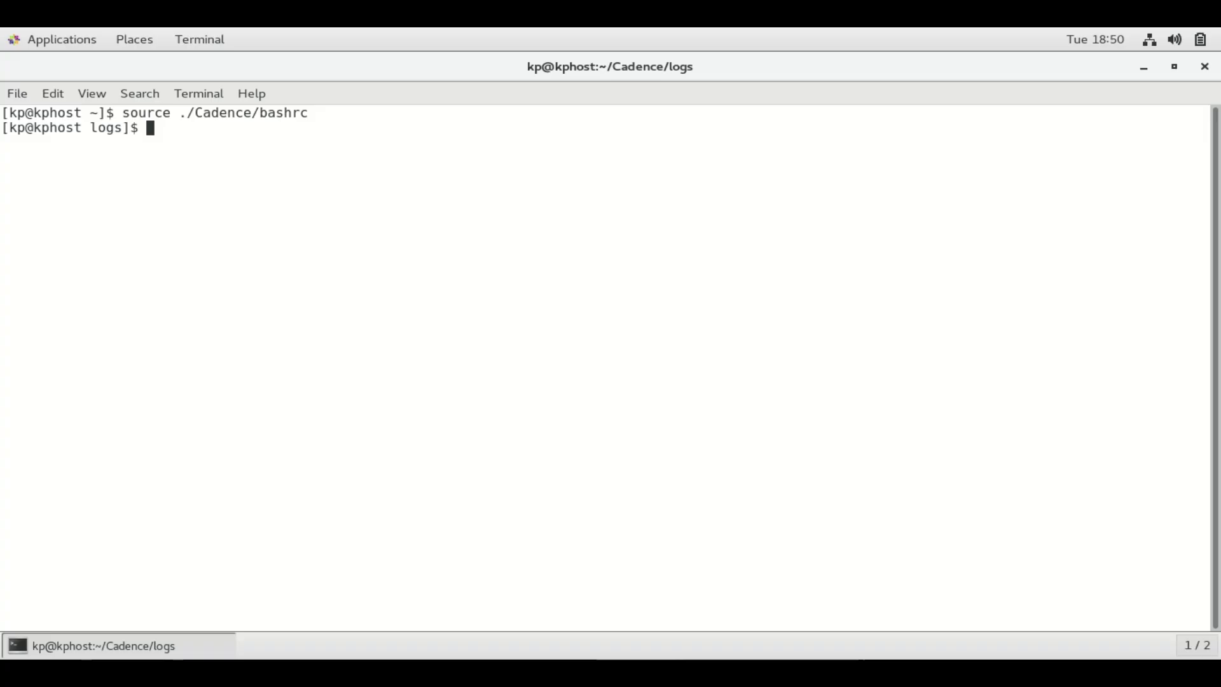
- Launch Virtuoso in the background with the command "virtuoso &" and maximize its log window
{"action": "key", "text": "Up"}
{"action": "key", "text": "Up"}
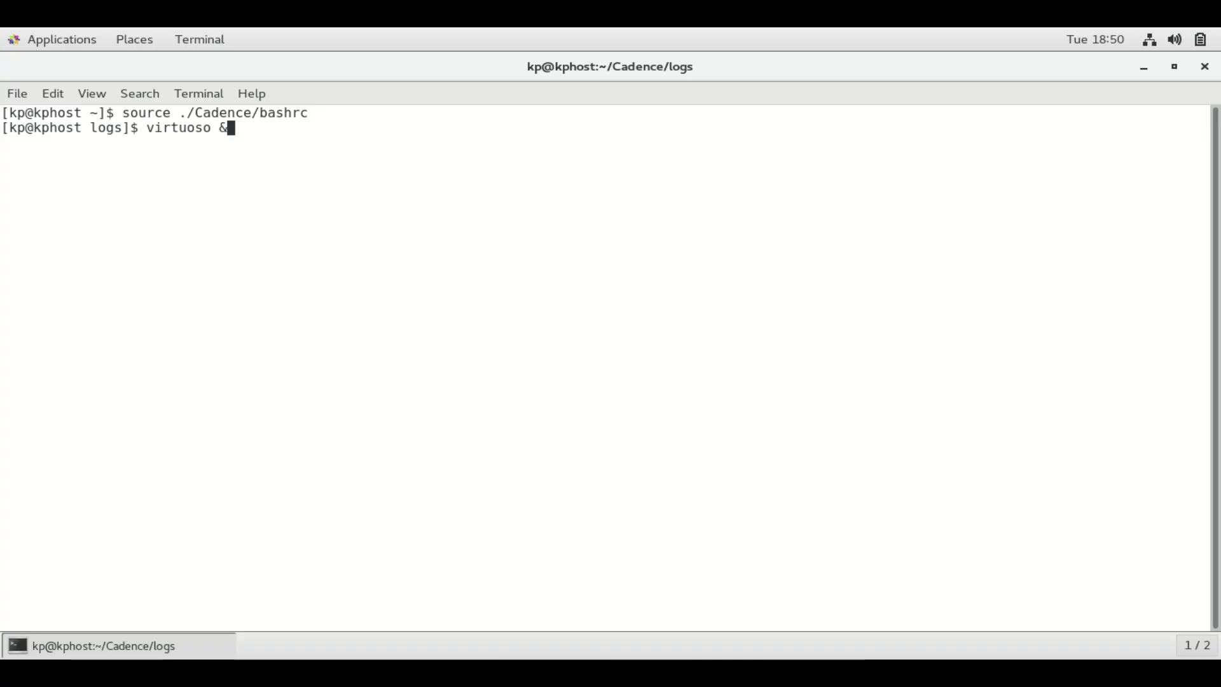
{"action": "key", "text": "Return"}
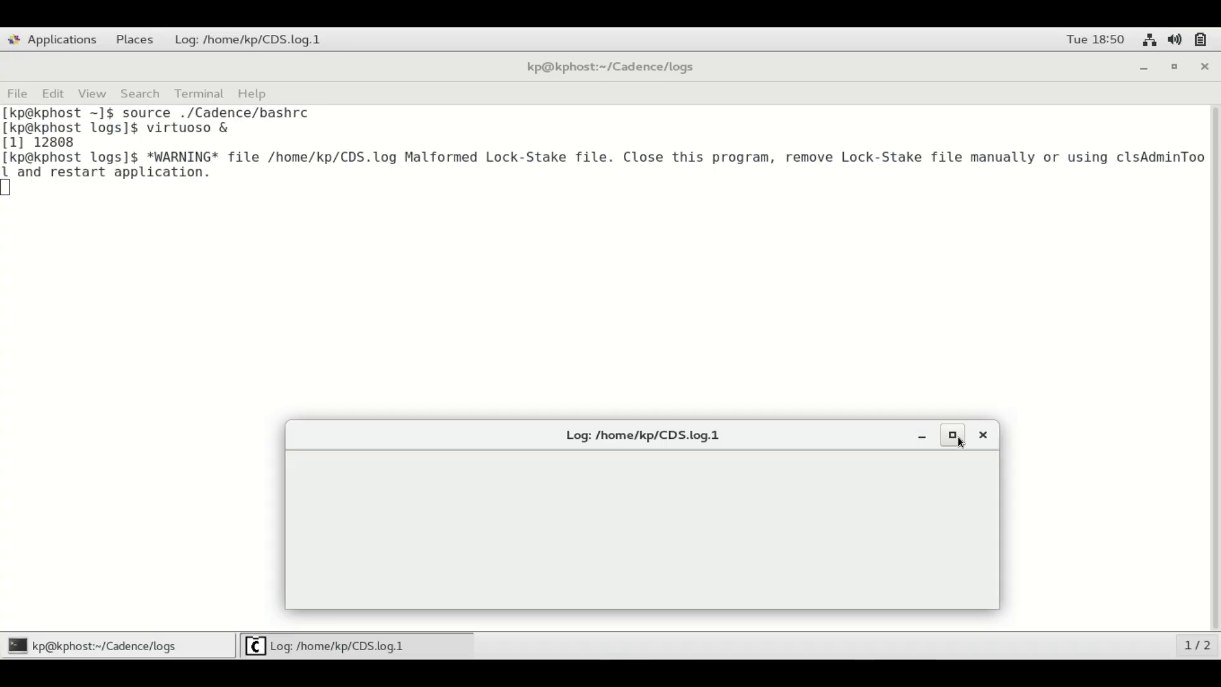
{"action": "left_click", "coordinate": [958, 436]}
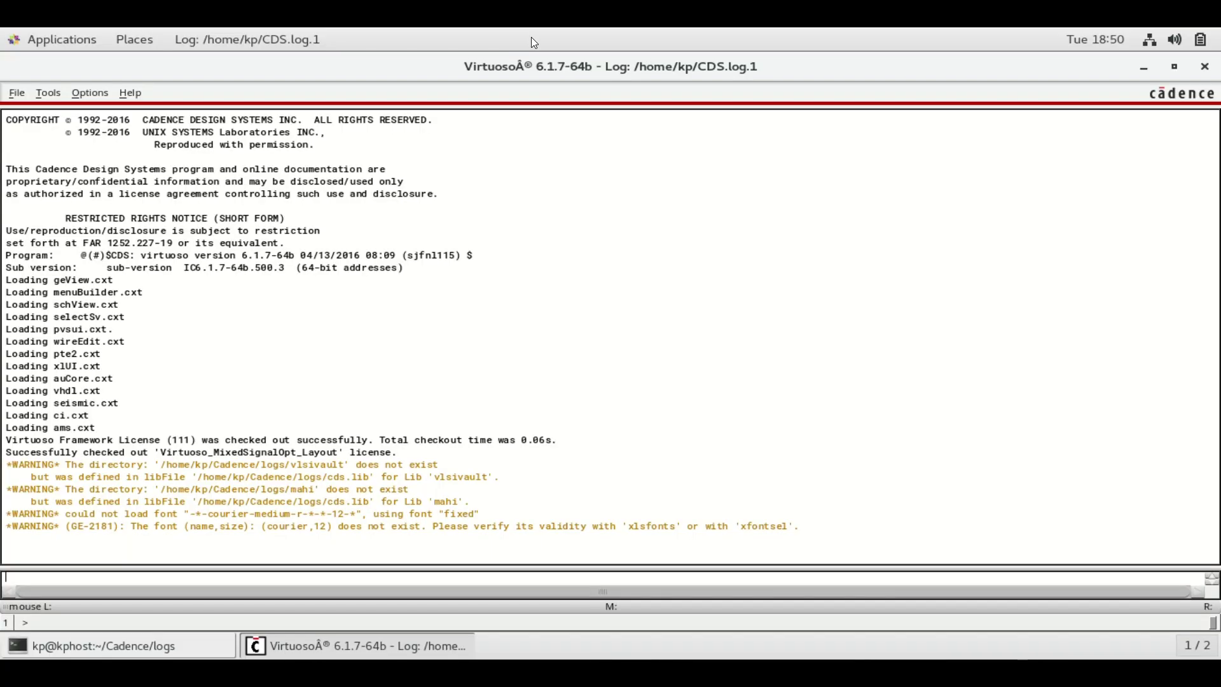
- Create a new schematic cellview named diffamp in the mahendra library and maximize its editor window
{"action": "left_click", "coordinate": [21, 96]}
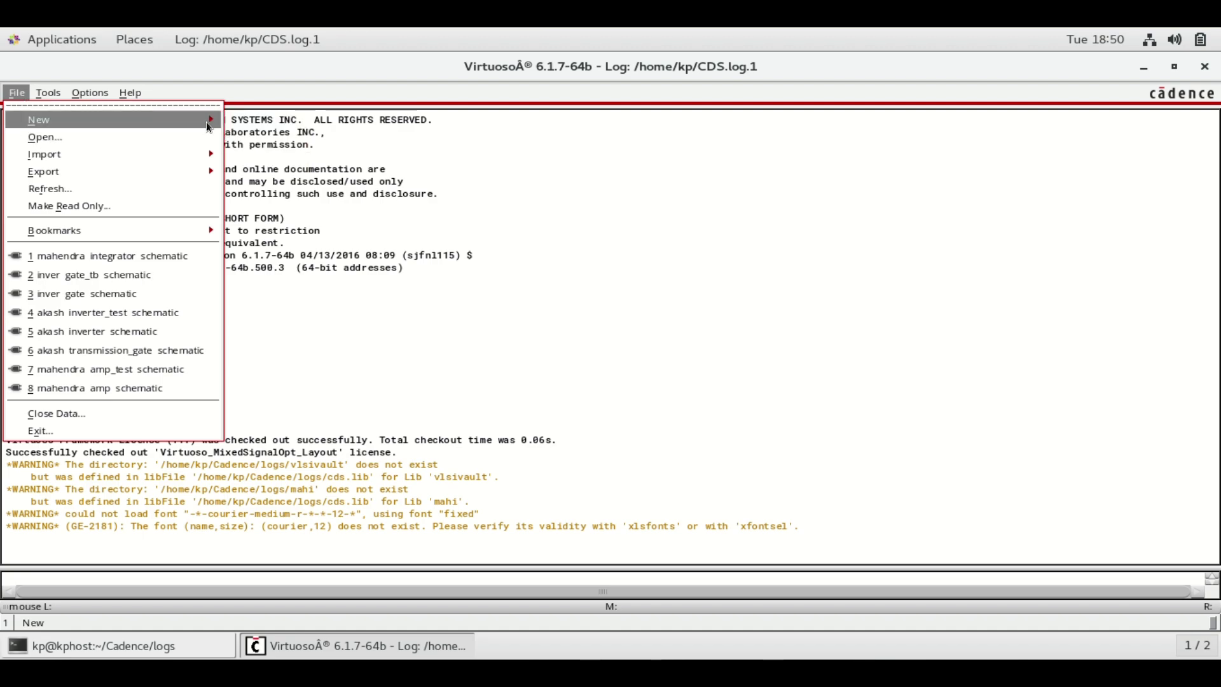
{"action": "mouse_move", "coordinate": [206, 121]}
{"action": "left_click", "coordinate": [263, 147]}
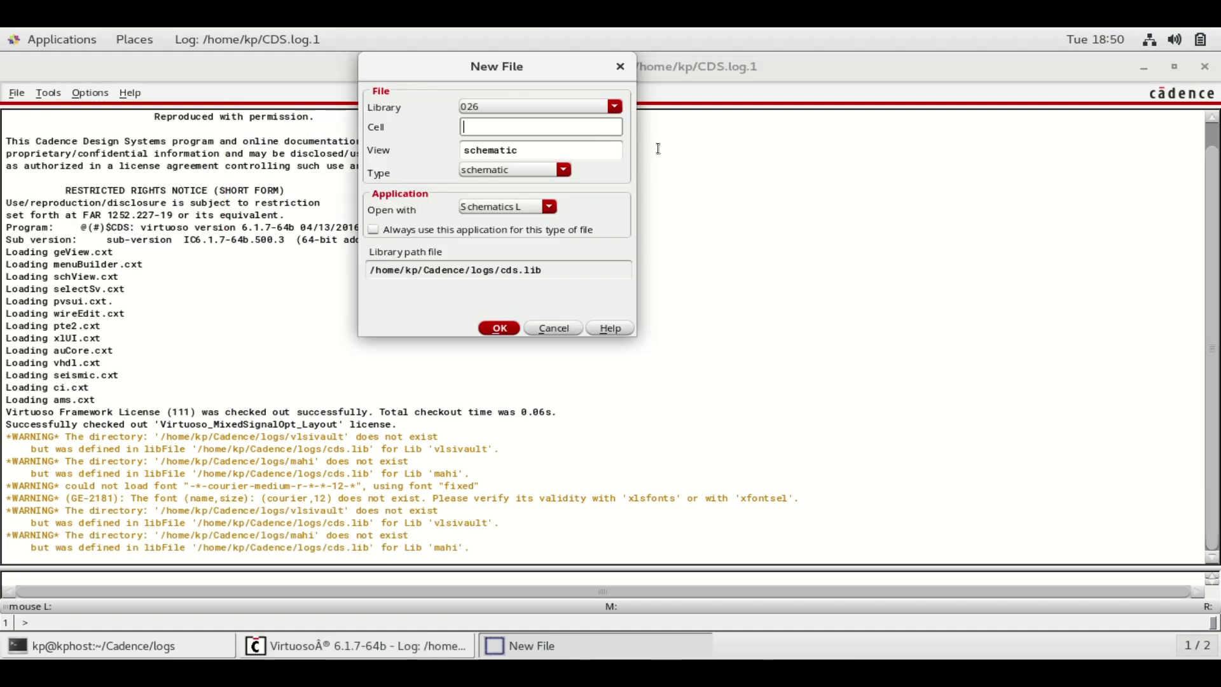
{"action": "left_click", "coordinate": [616, 107]}
{"action": "scroll", "coordinate": [620, 413], "scroll_direction": "down", "scroll_amount": 5}
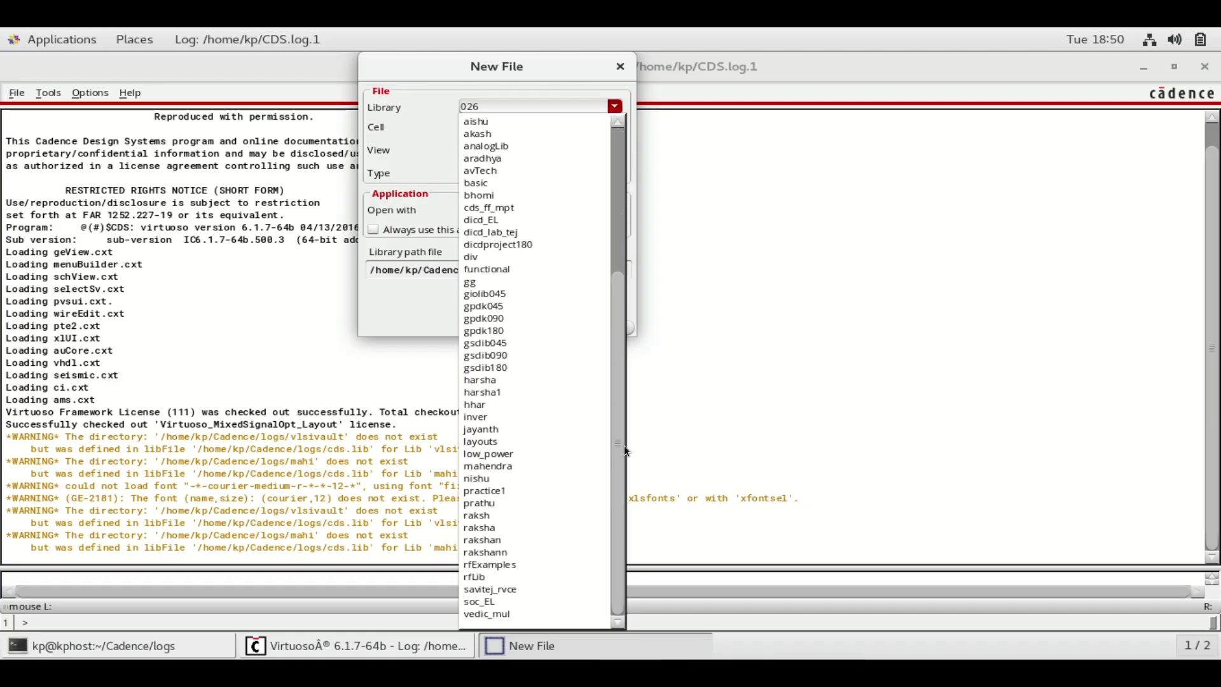
{"action": "left_click", "coordinate": [529, 465]}
{"action": "left_click", "coordinate": [583, 127]}
{"action": "type", "text": "d"}
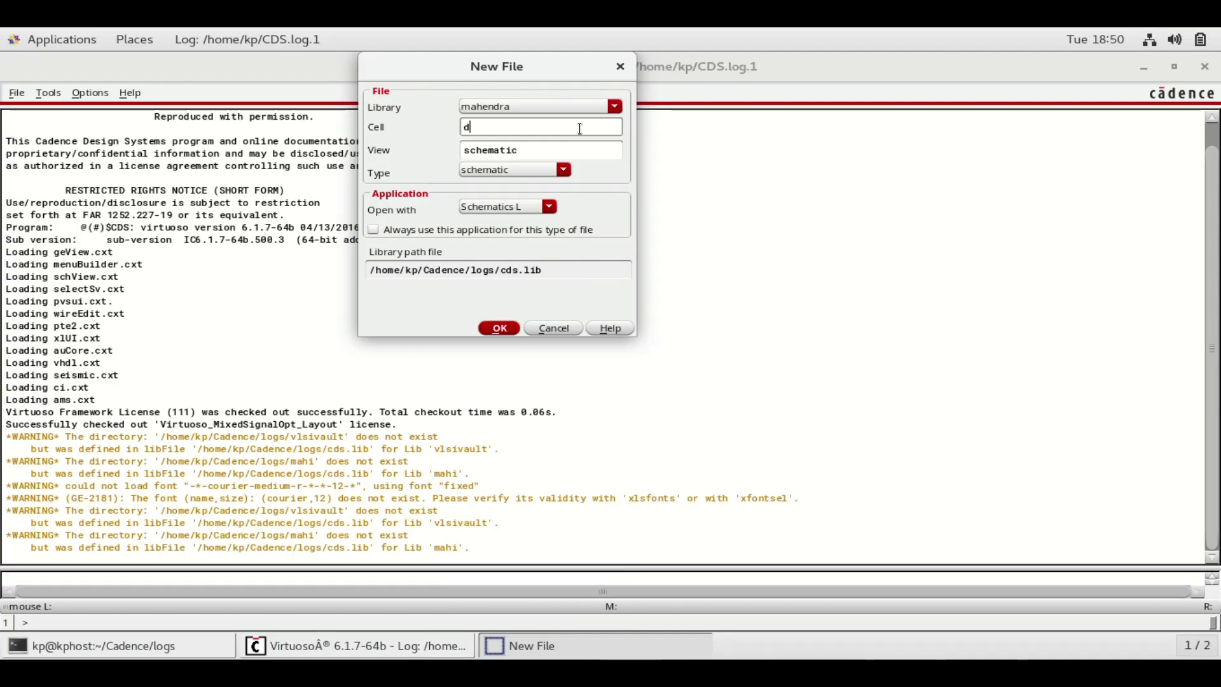
{"action": "type", "text": "iffa"}
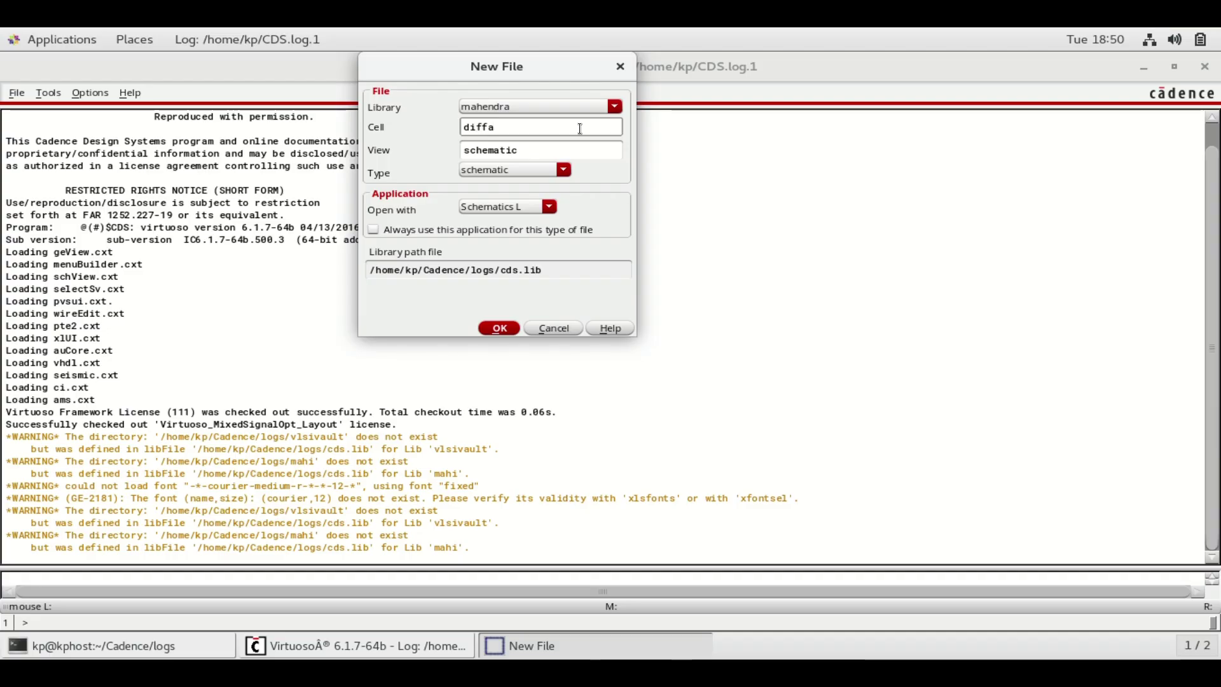
{"action": "type", "text": "mp"}
{"action": "left_click", "coordinate": [499, 327]}
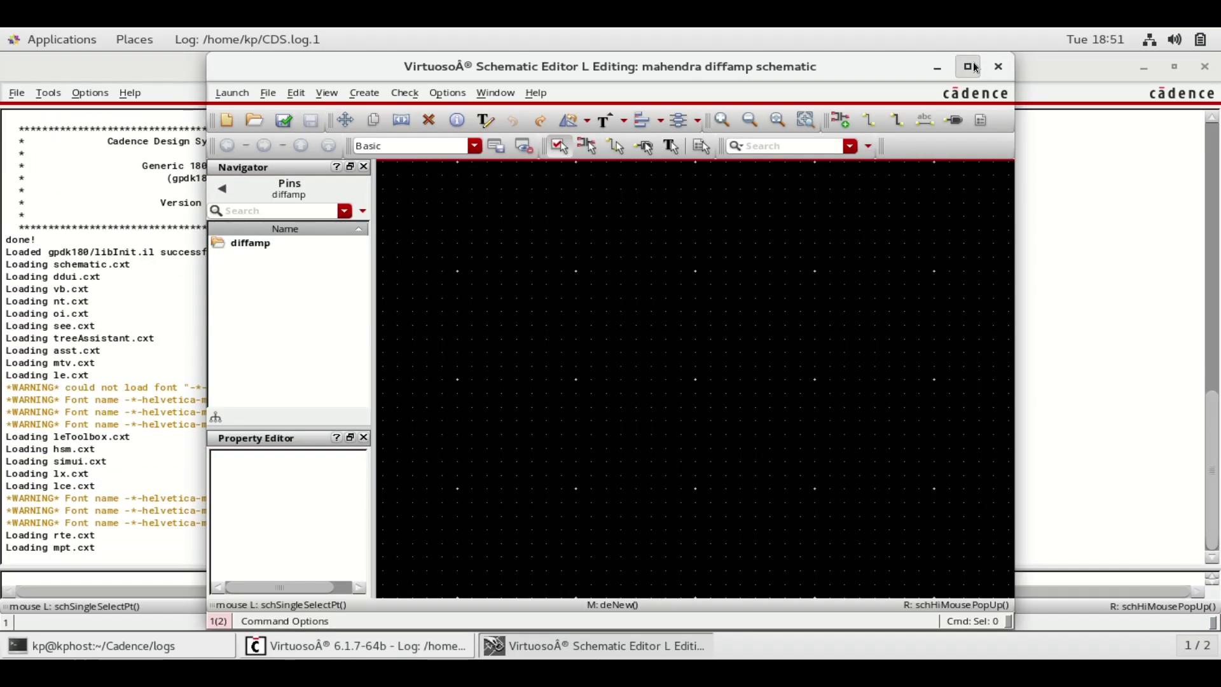
{"action": "left_click", "coordinate": [969, 66]}
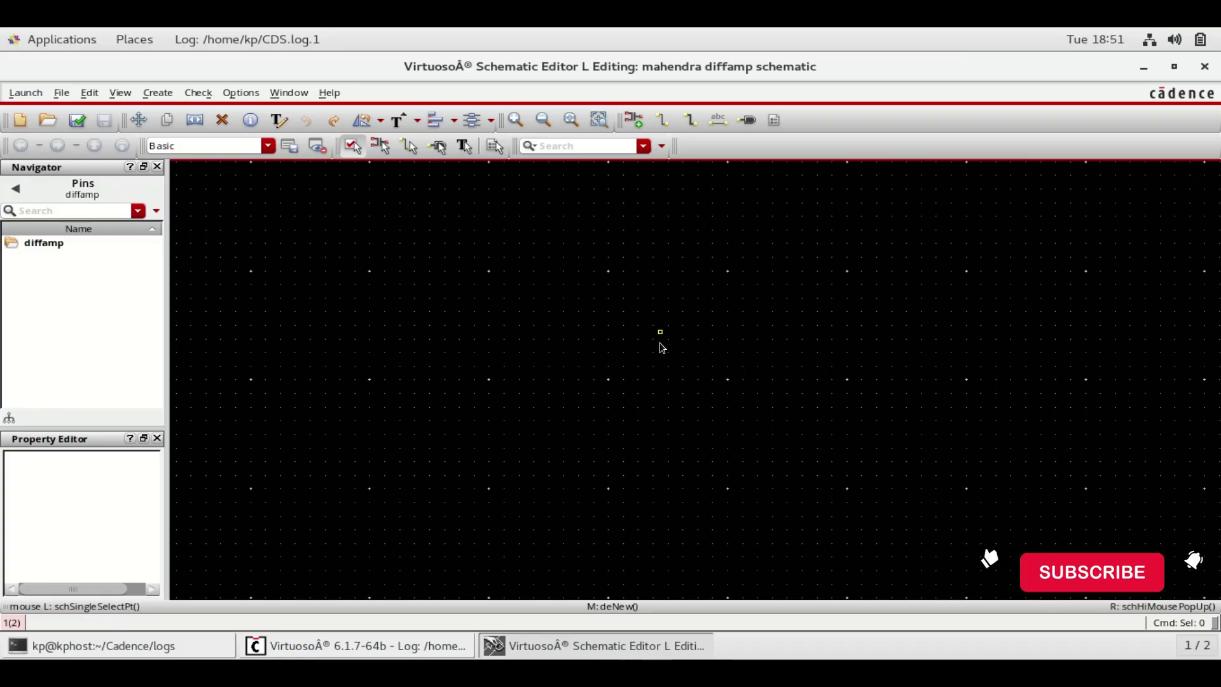
- Start adding an instance of the pmos cell from the gpdk180 library
{"action": "key", "text": "i"}
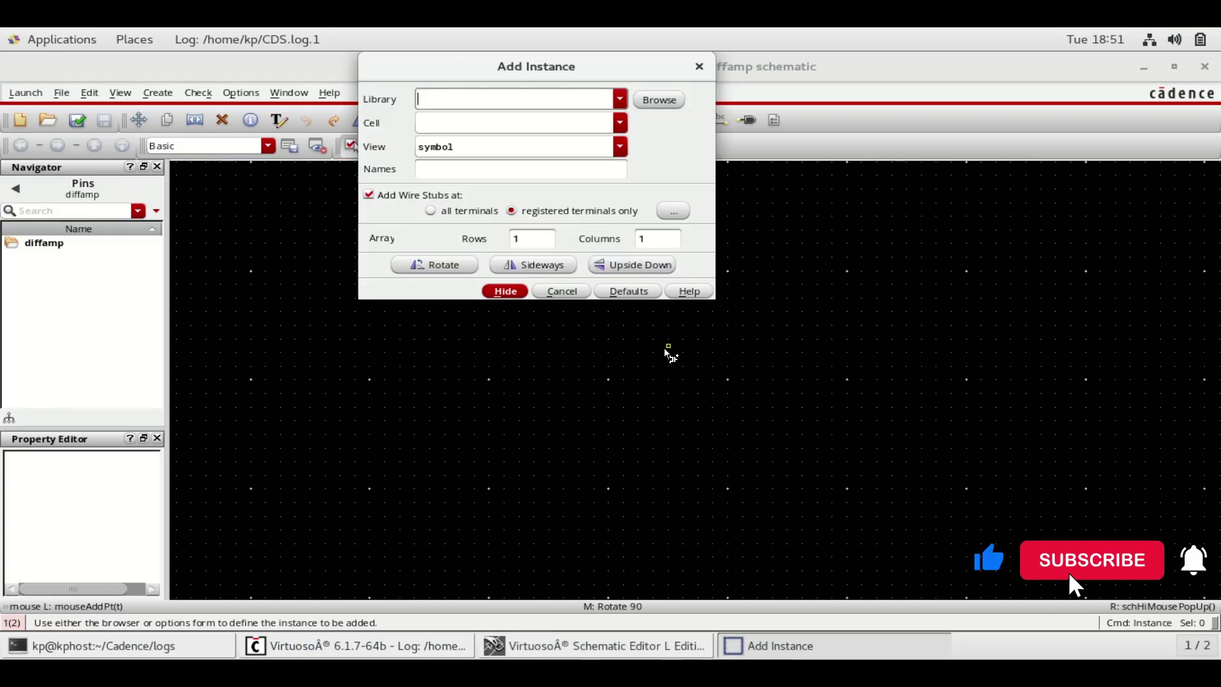
{"action": "left_click", "coordinate": [620, 98]}
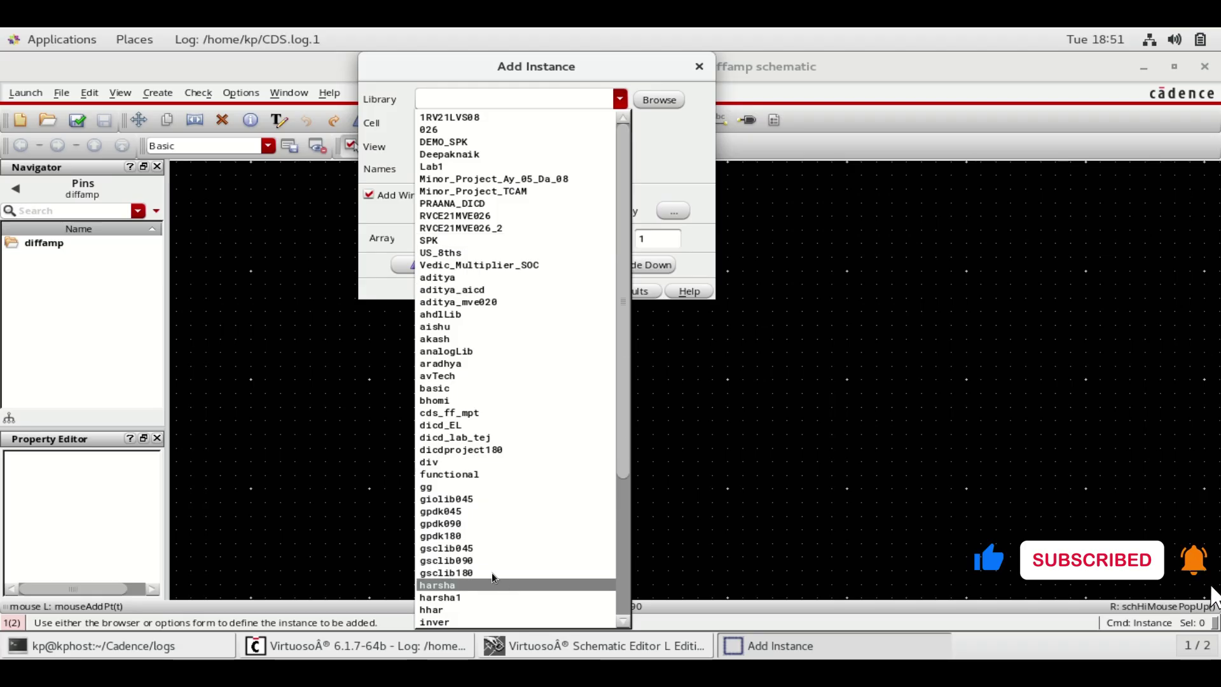
{"action": "left_click", "coordinate": [477, 535]}
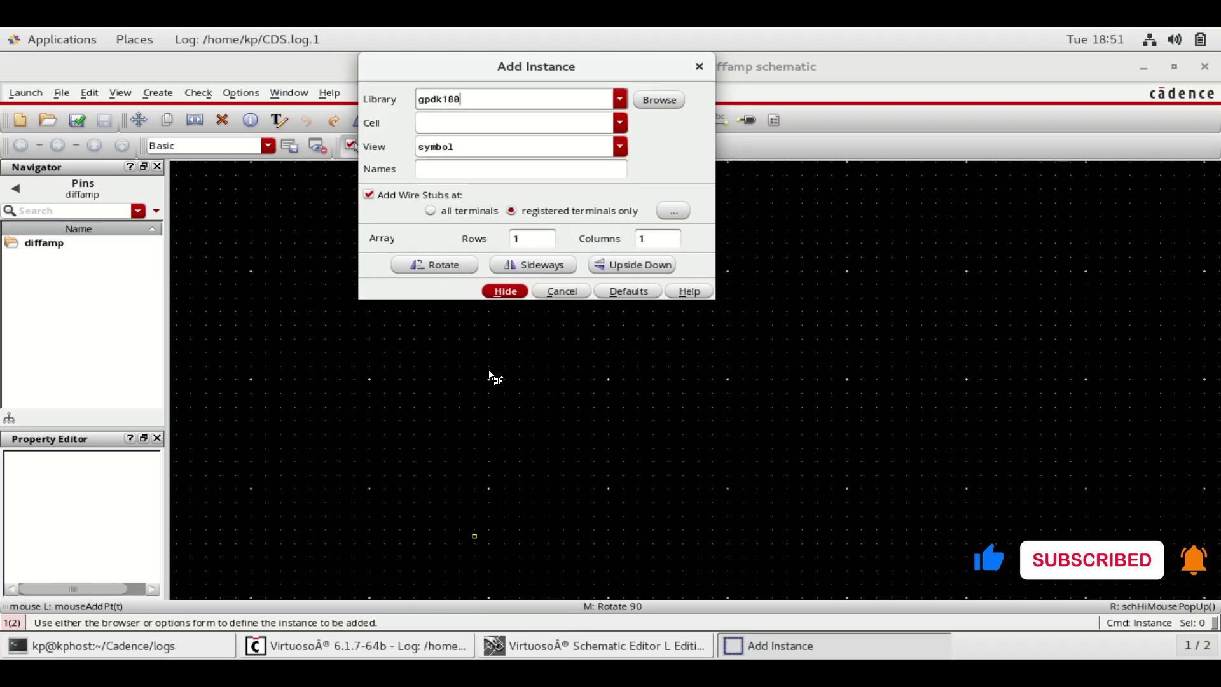
{"action": "left_click", "coordinate": [620, 123]}
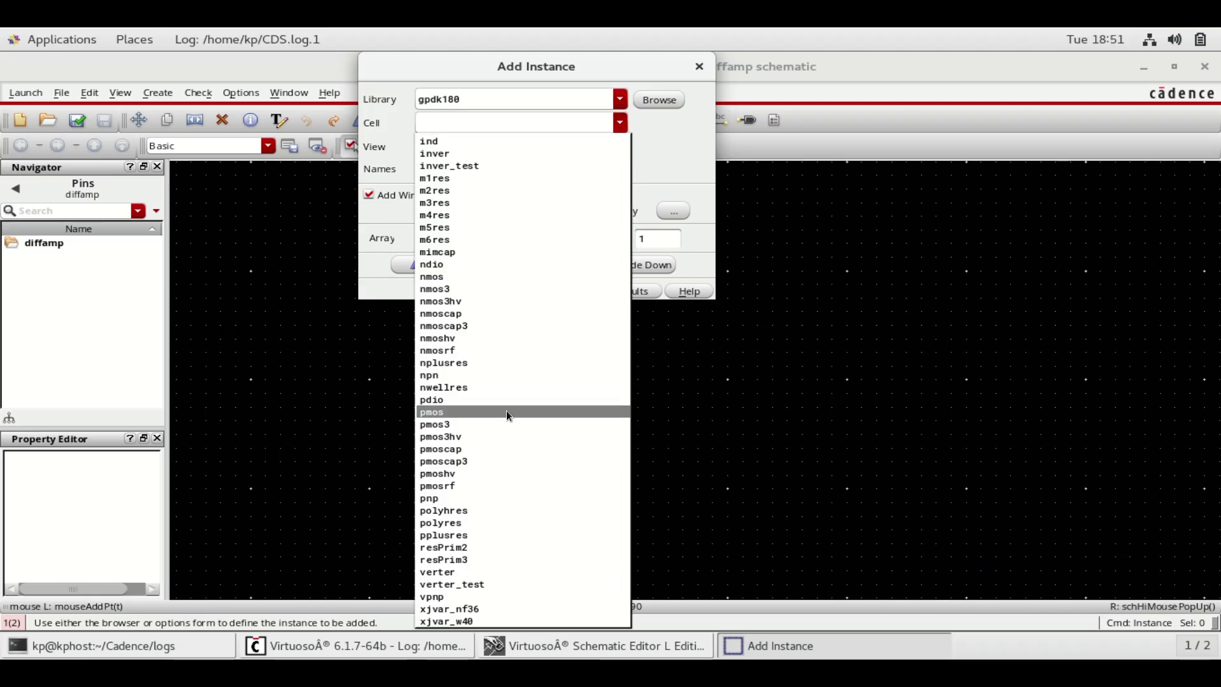
{"action": "left_click", "coordinate": [507, 412]}
- Set the pmos length to 1u and total width to 15u, and place two of them side by side in the schematic's upper area
{"action": "left_click_drag", "start_coordinate": [561, 344], "coordinate": [471, 340]}
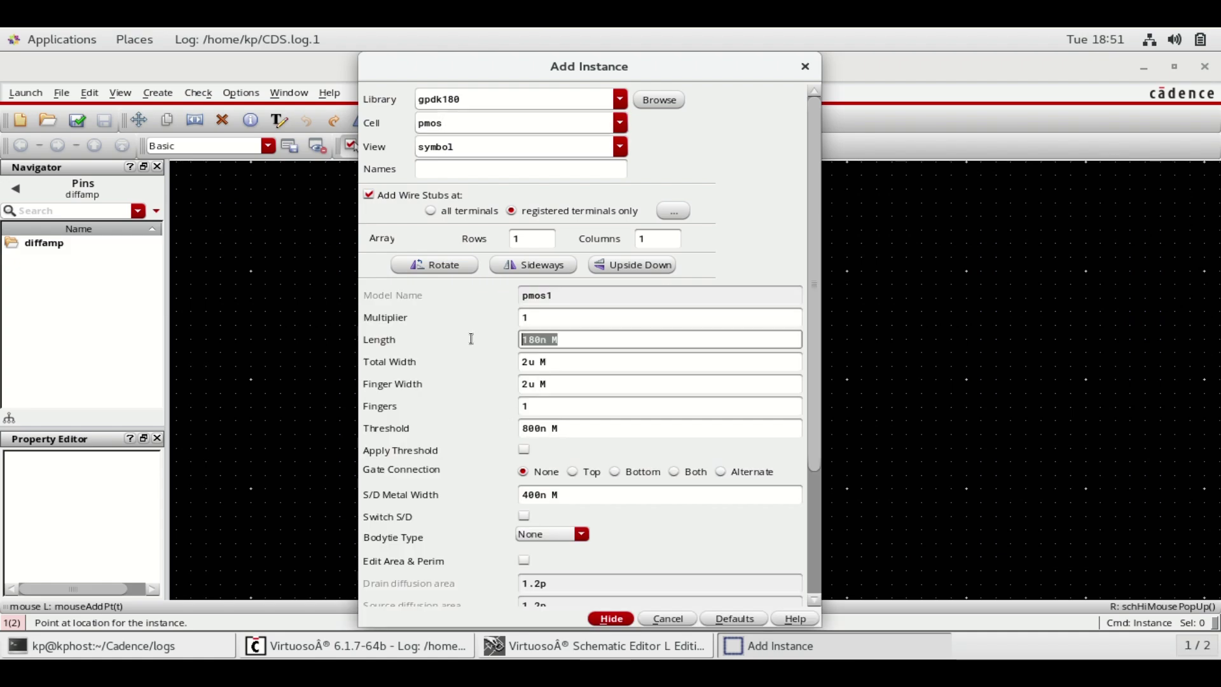
{"action": "type", "text": "1u"}
{"action": "left_click", "coordinate": [527, 362]}
{"action": "triple_click", "coordinate": [527, 362]}
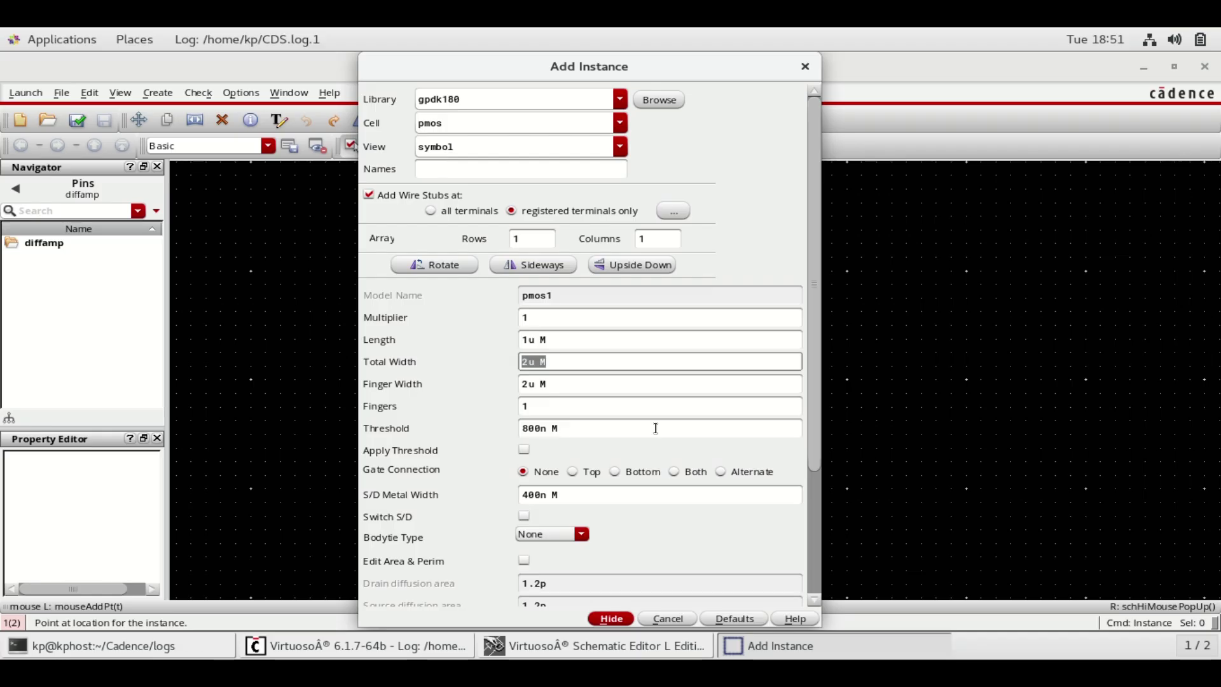
{"action": "type", "text": "3"}
{"action": "key", "text": "BackSpace"}
{"action": "type", "text": "15u"}
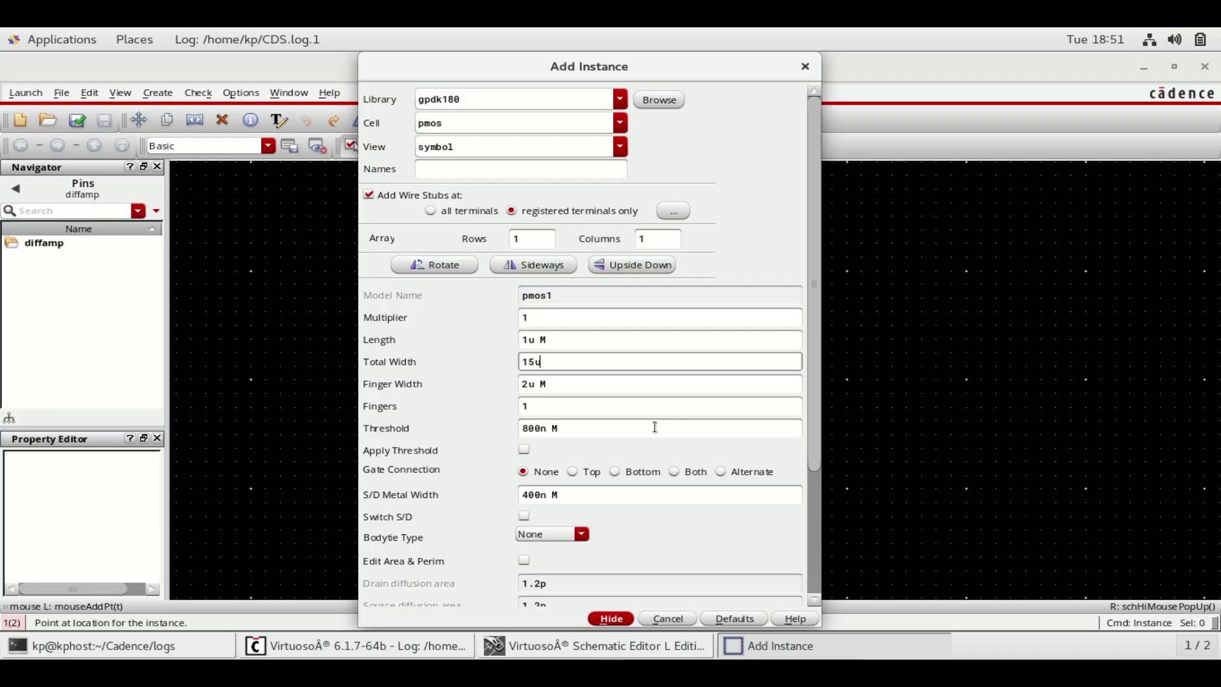
{"action": "left_click", "coordinate": [611, 619]}
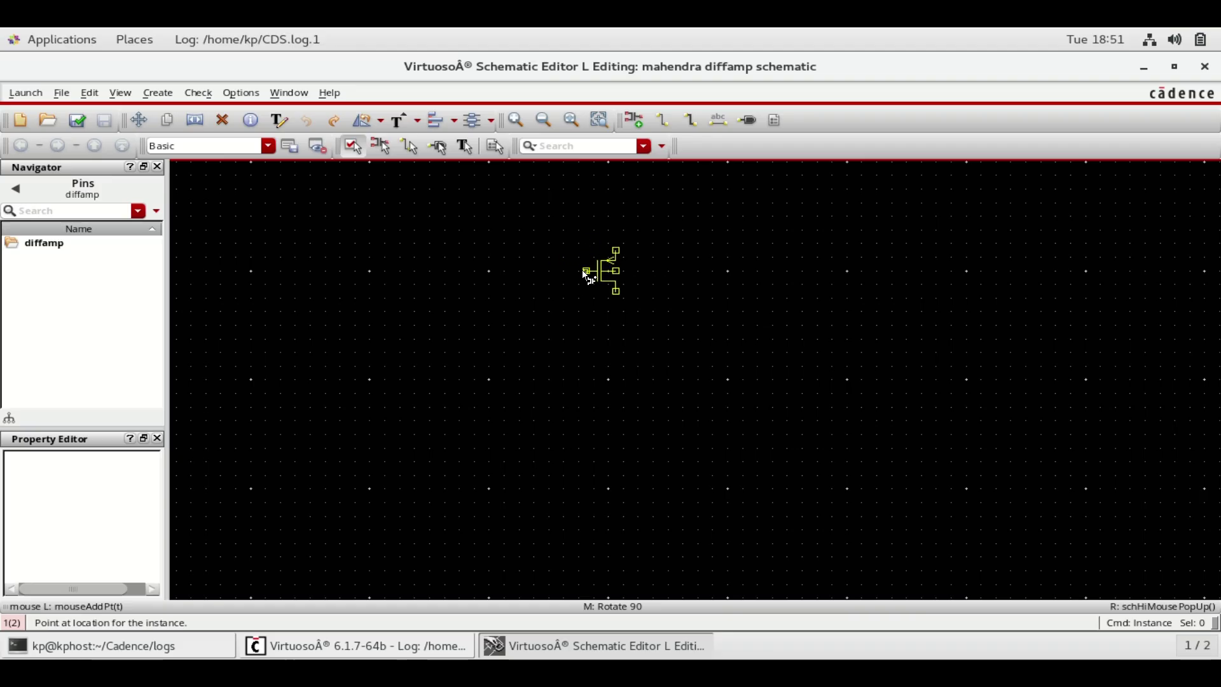
{"action": "left_click", "coordinate": [584, 272]}
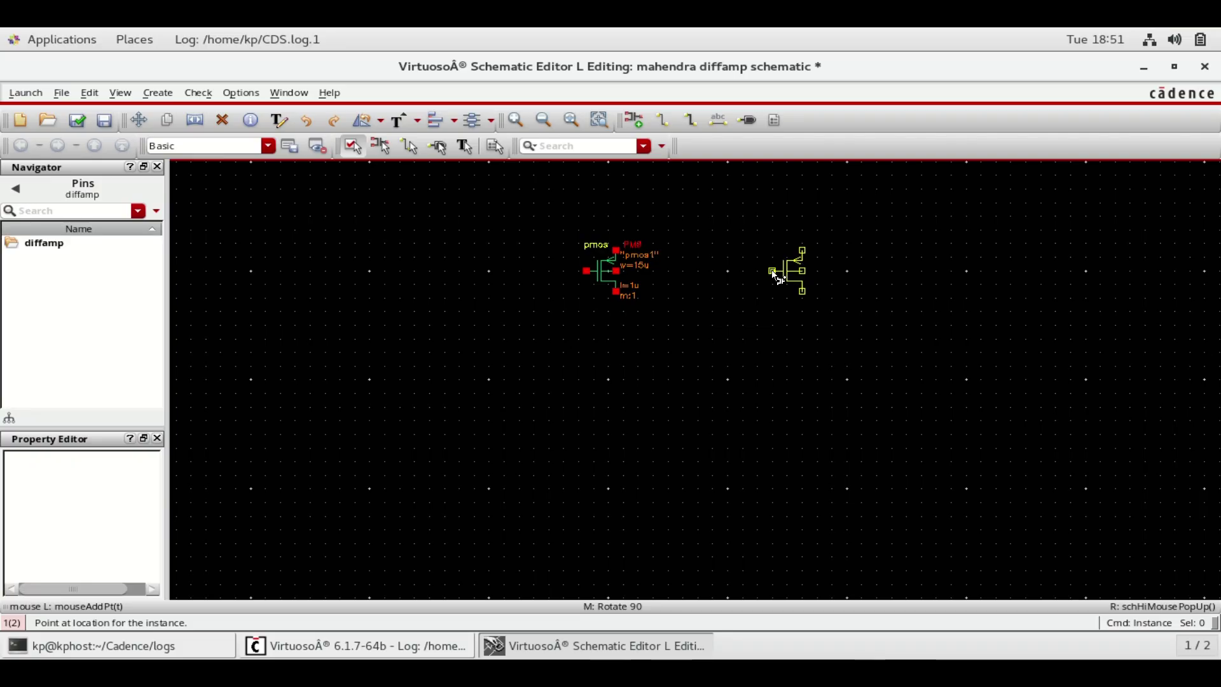
{"action": "left_click", "coordinate": [773, 272]}
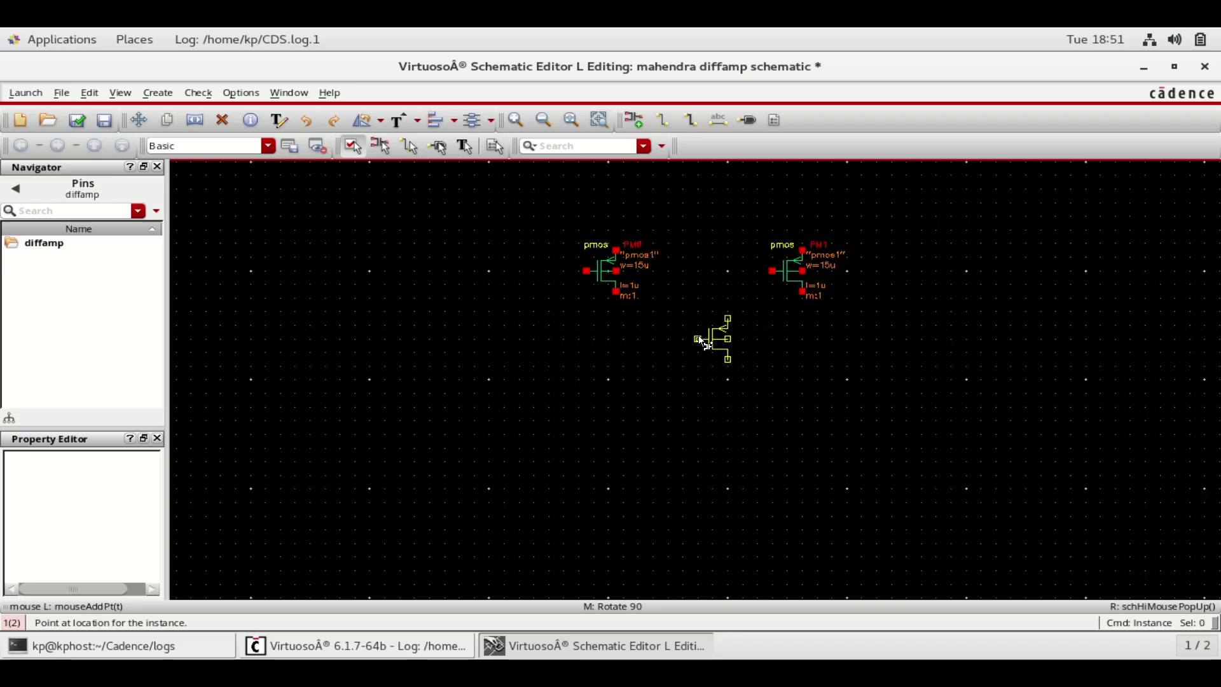
- Place two gpdk180 nmos transistors with length 1u and total width 3u in a row below the pmos pair
{"action": "key", "text": "i"}
{"action": "left_click", "coordinate": [620, 124]}
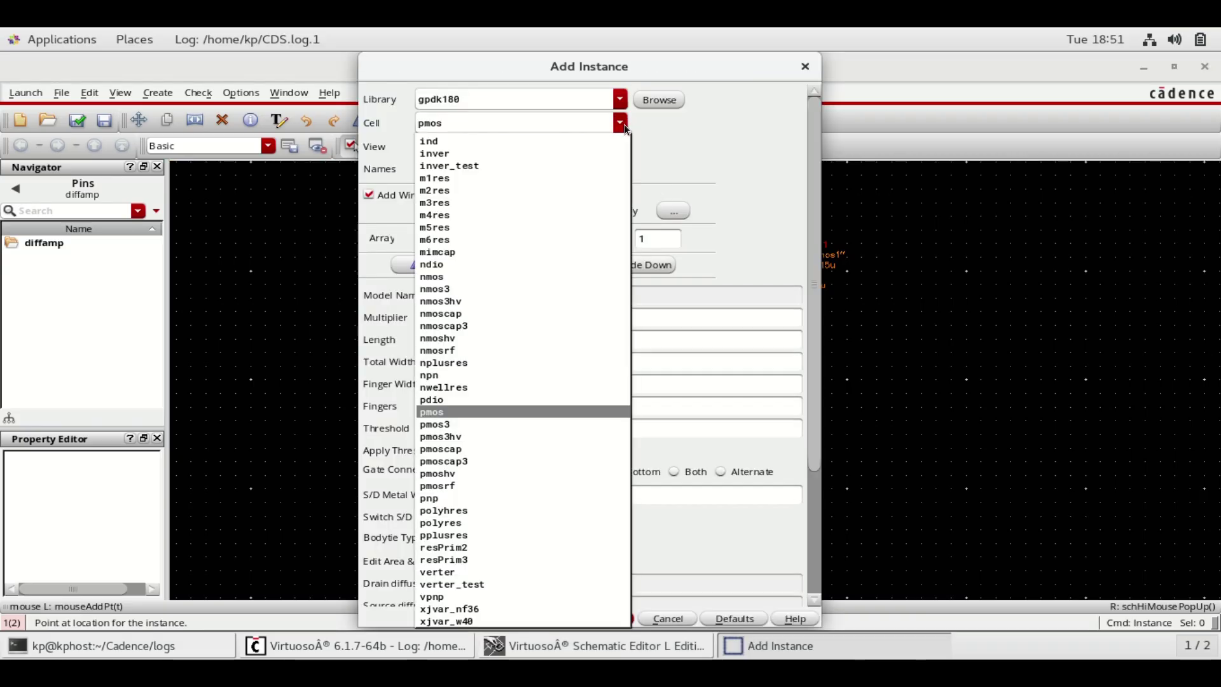
{"action": "left_click", "coordinate": [539, 277]}
{"action": "left_click_drag", "start_coordinate": [568, 338], "coordinate": [474, 336]}
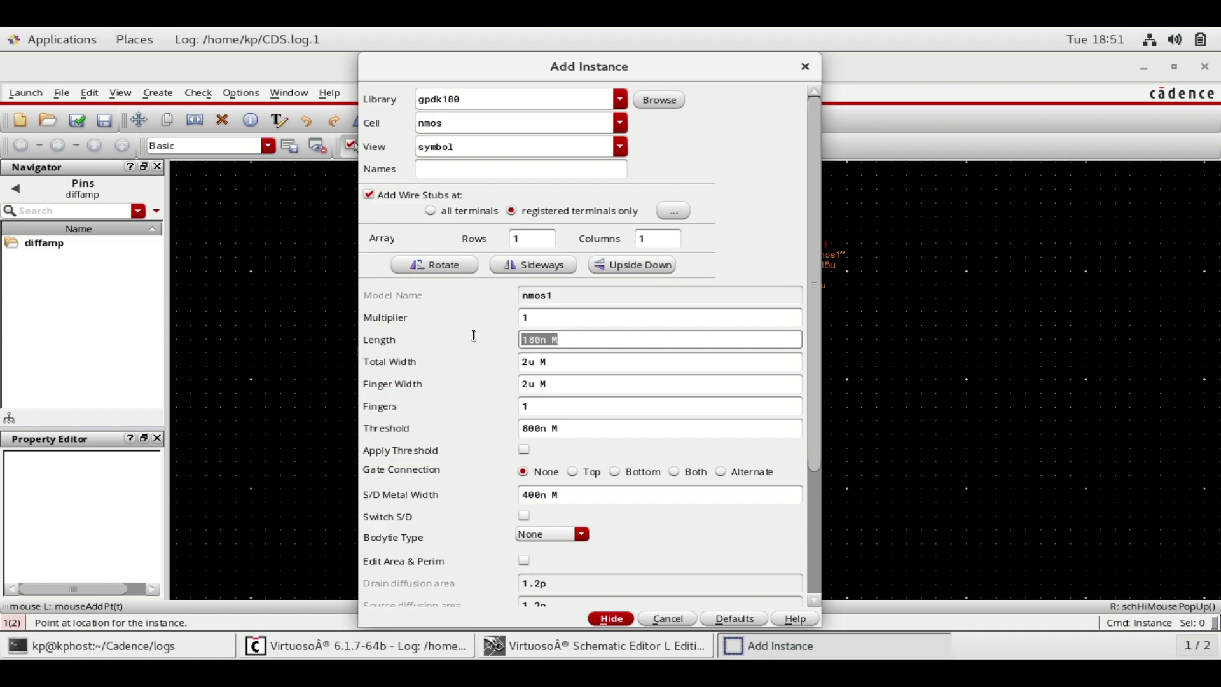
{"action": "type", "text": "1u"}
{"action": "left_click_drag", "start_coordinate": [564, 362], "coordinate": [456, 358]}
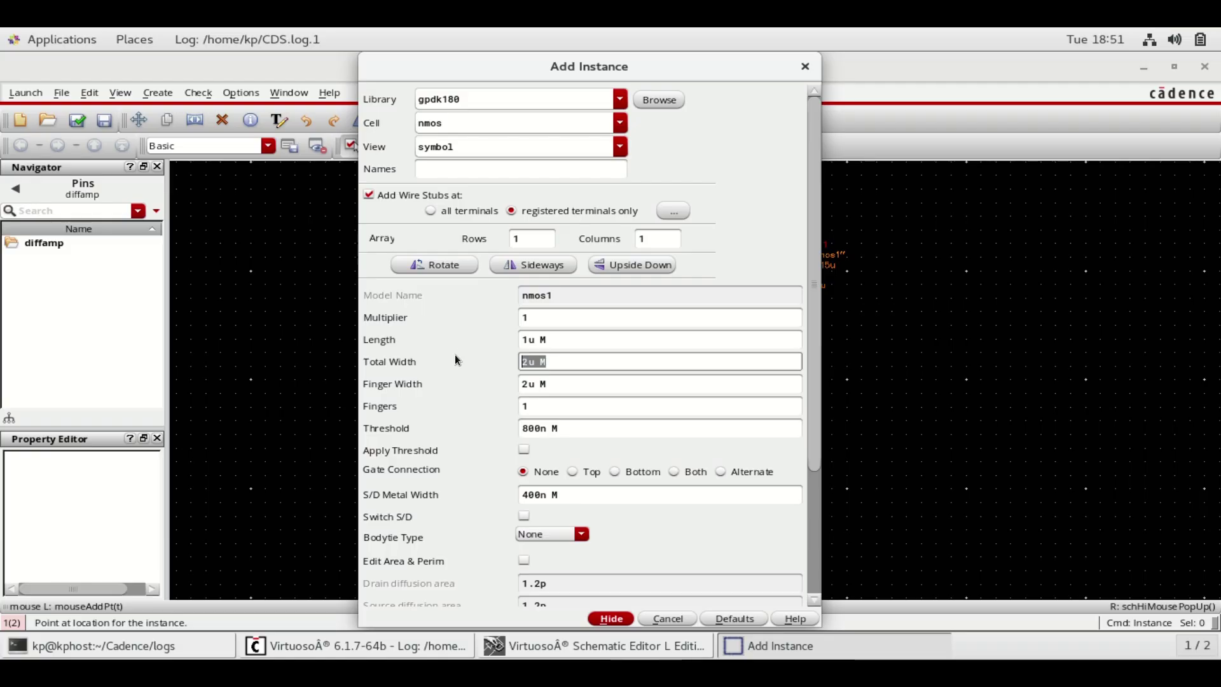
{"action": "type", "text": "3u"}
{"action": "left_click", "coordinate": [612, 619]}
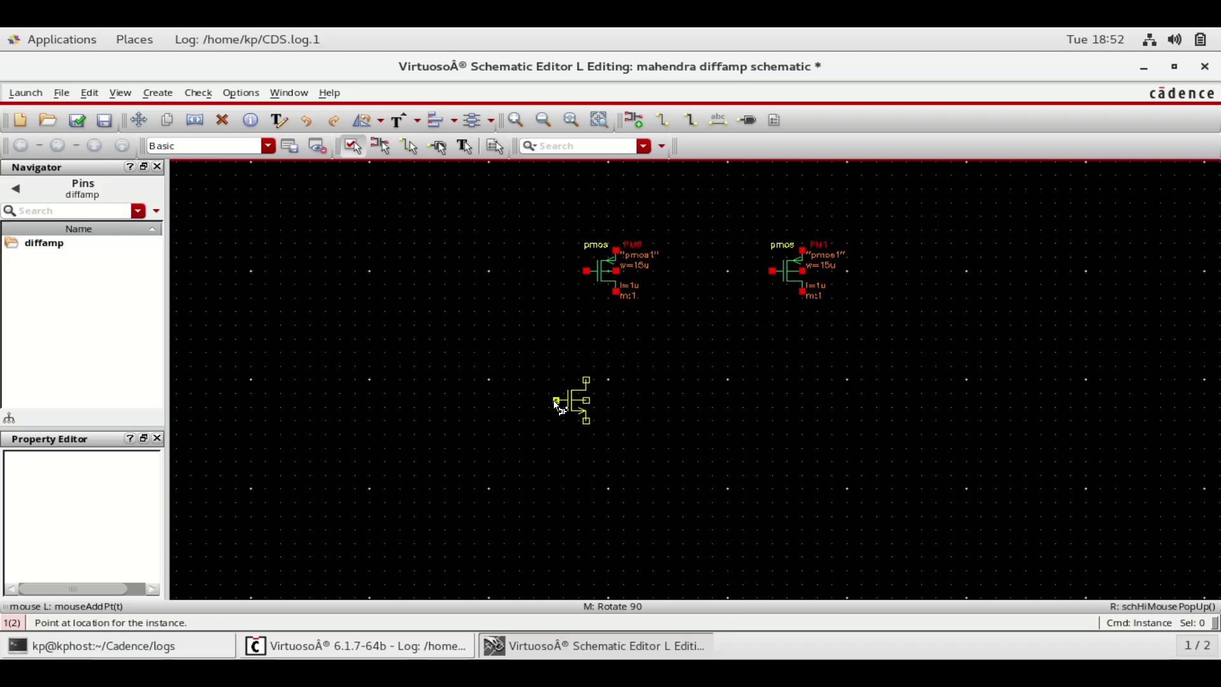
{"action": "left_click", "coordinate": [555, 401]}
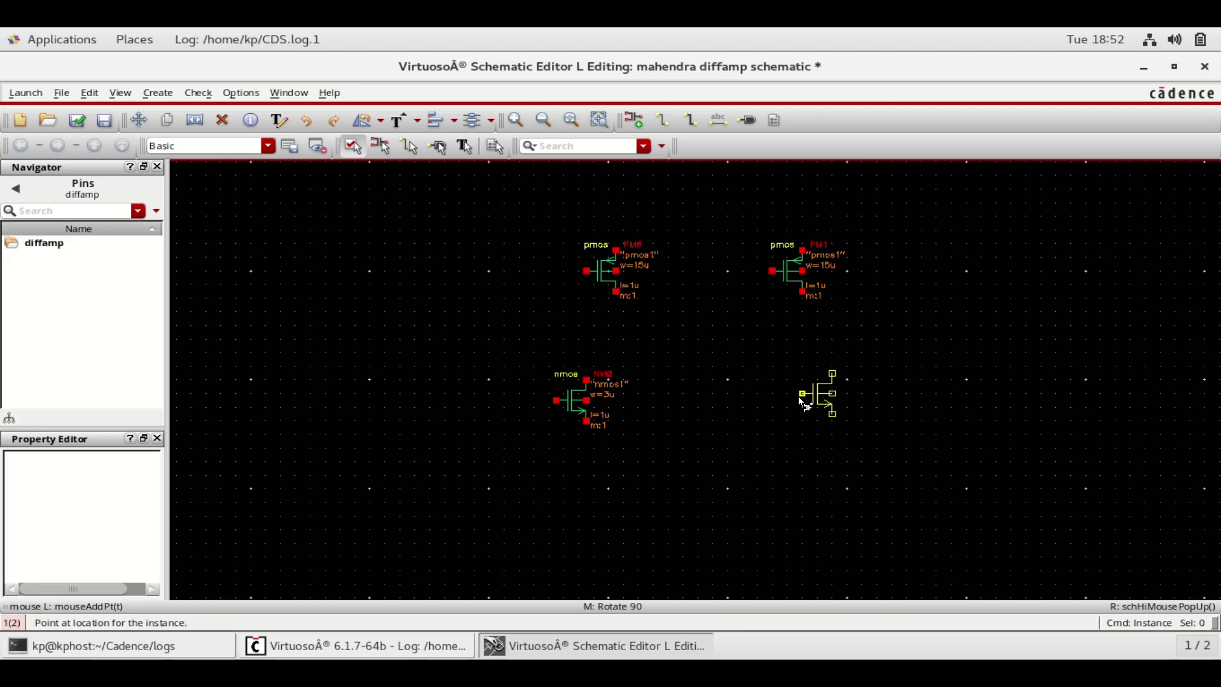
{"action": "left_click", "coordinate": [800, 403]}
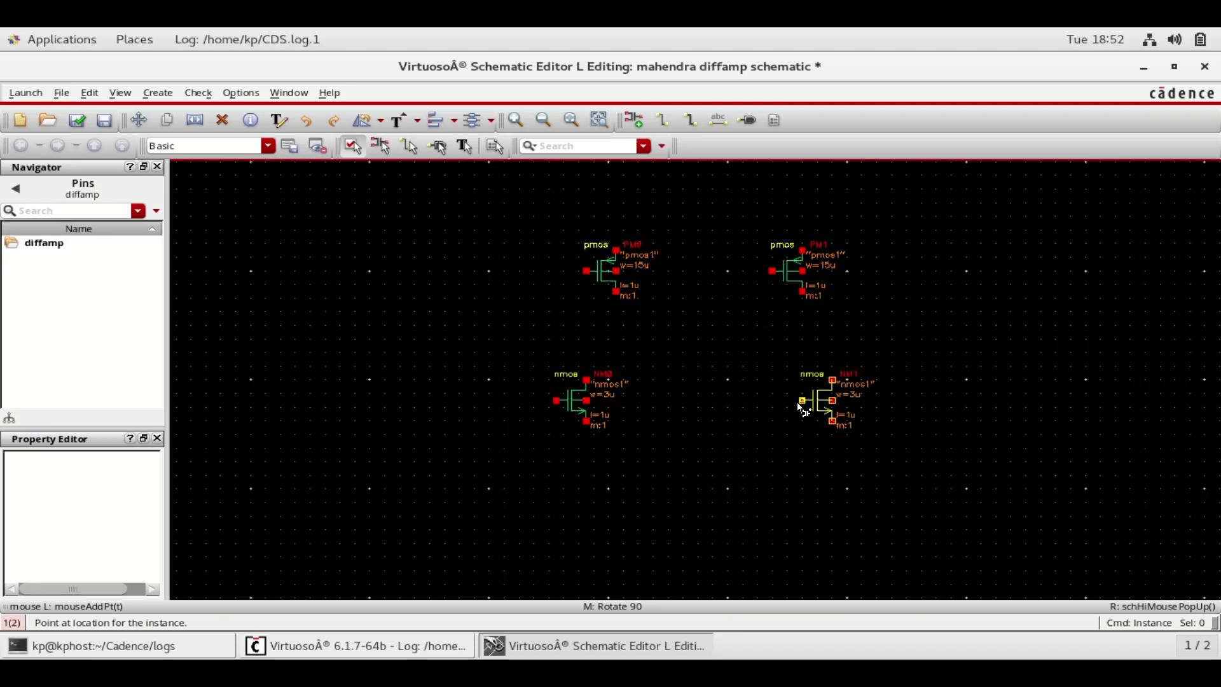
- Place two more nmos transistors with length 1u and total width 4.5u in a row beneath the 3u nmos pair
{"action": "key", "text": "F3"}
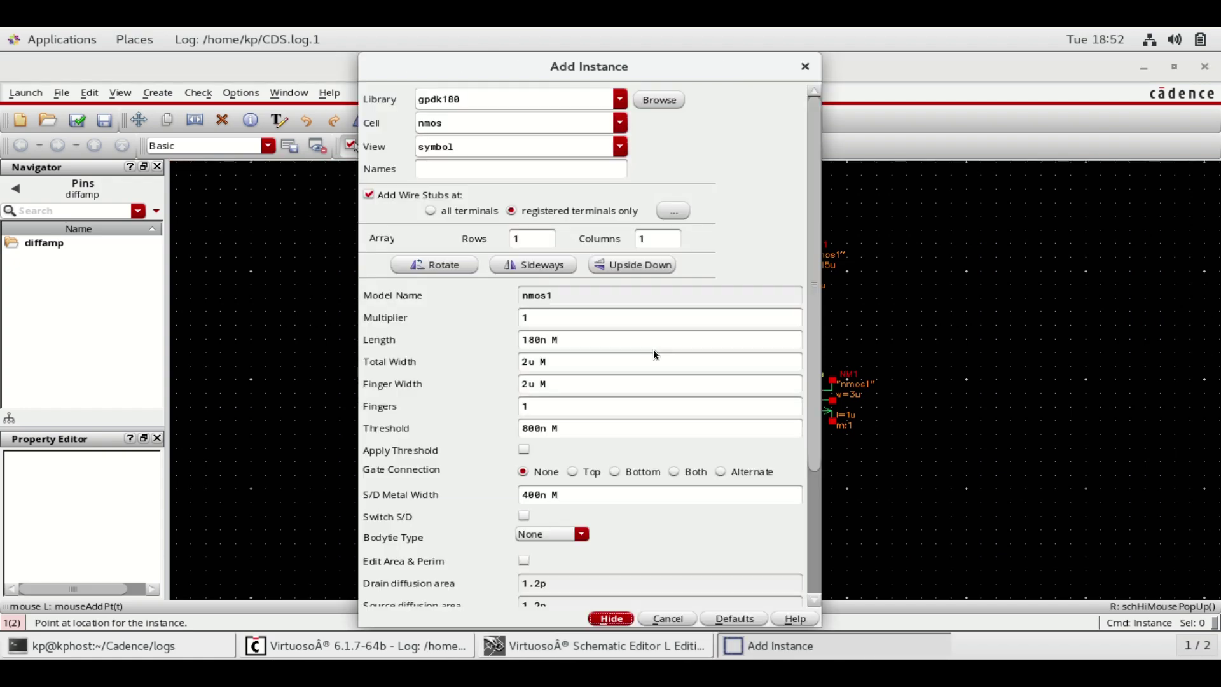
{"action": "left_click", "coordinate": [552, 337]}
{"action": "triple_click", "coordinate": [552, 338]}
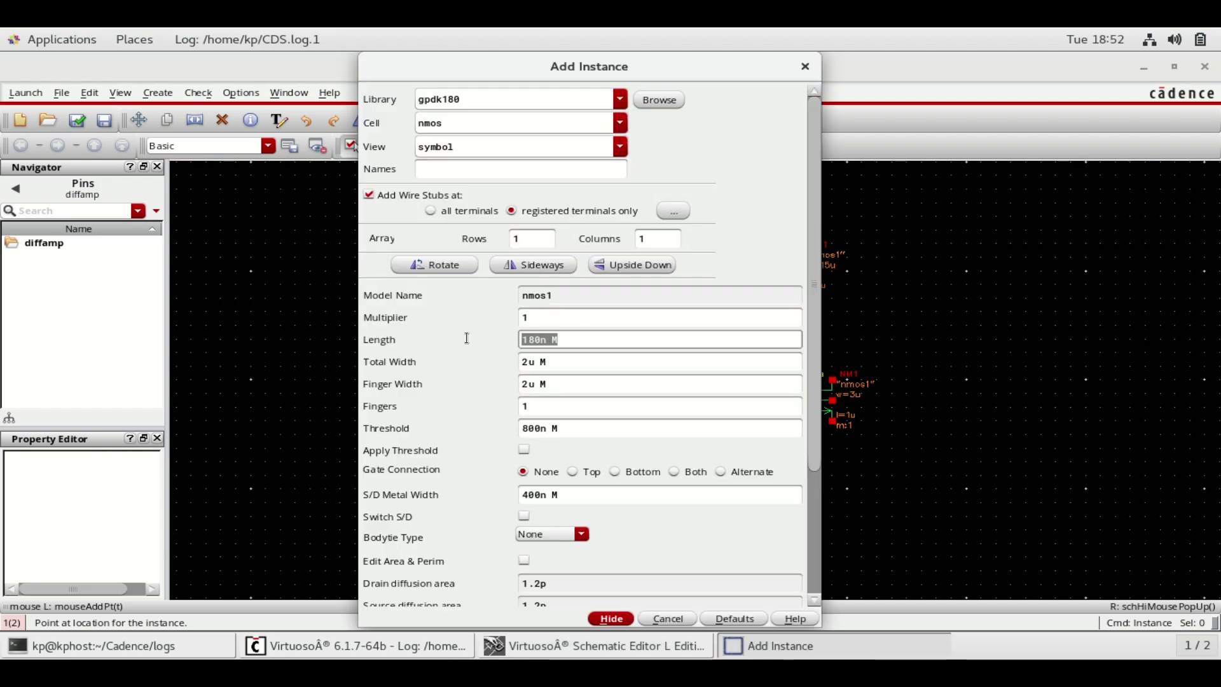
{"action": "type", "text": "1u M"}
{"action": "key", "text": "Tab"}
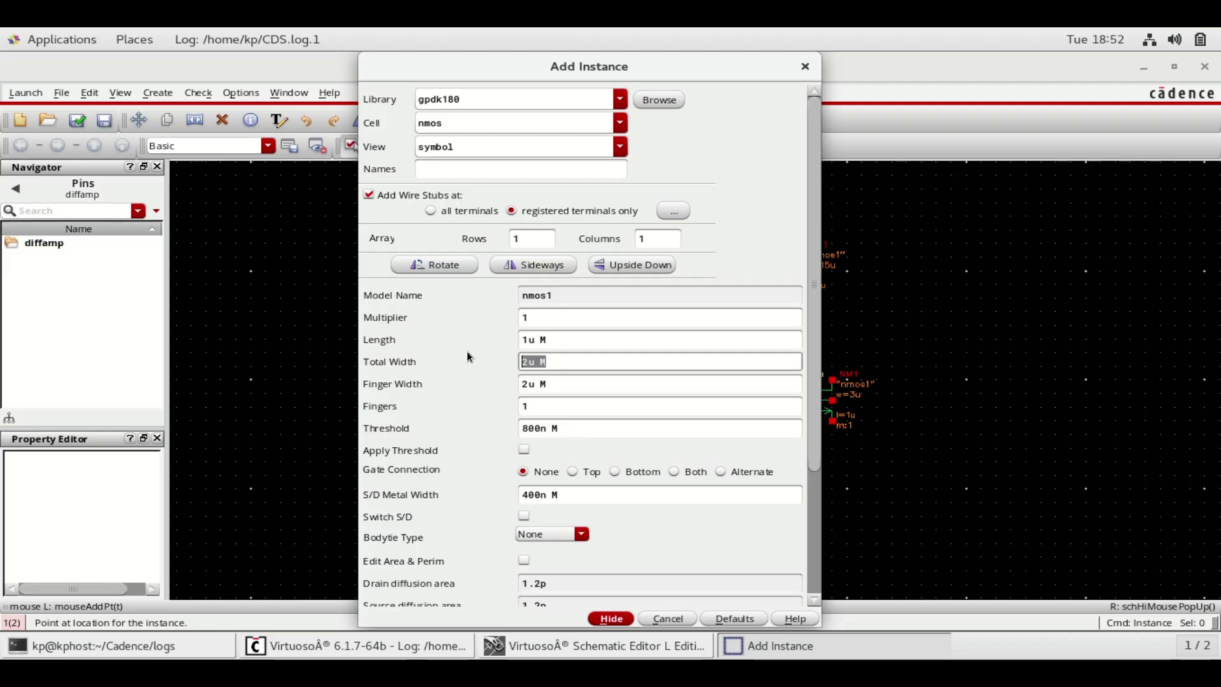
{"action": "type", "text": "4.5u"}
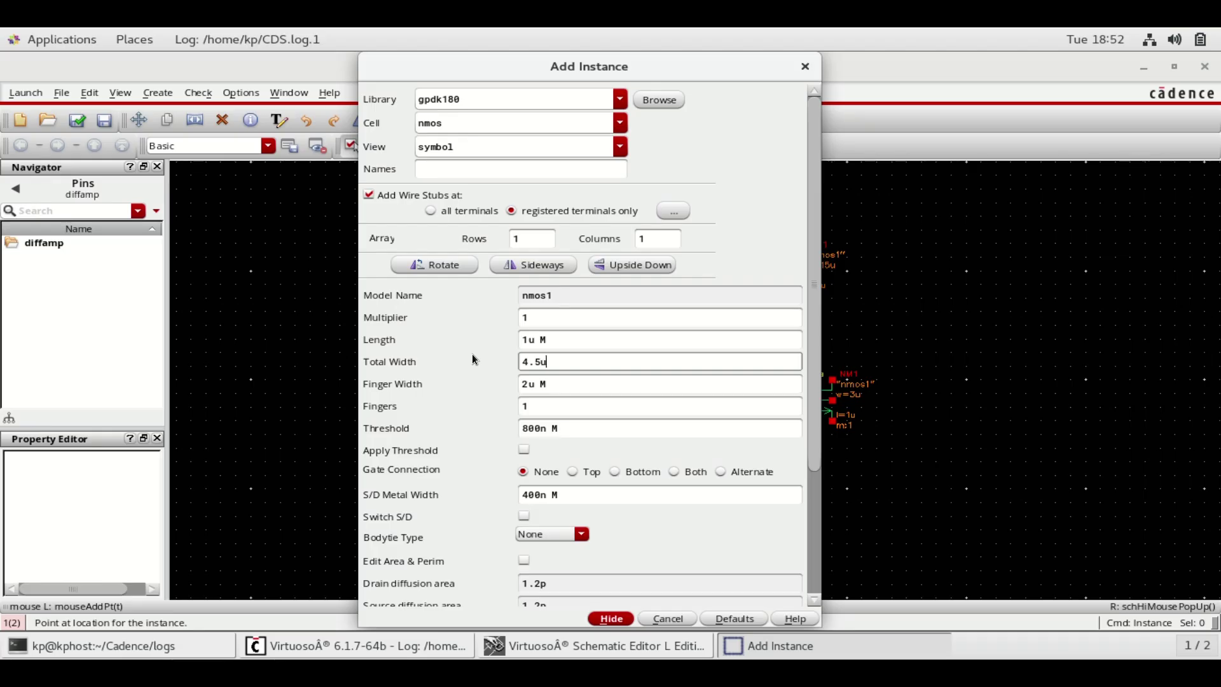
{"action": "left_click", "coordinate": [612, 618]}
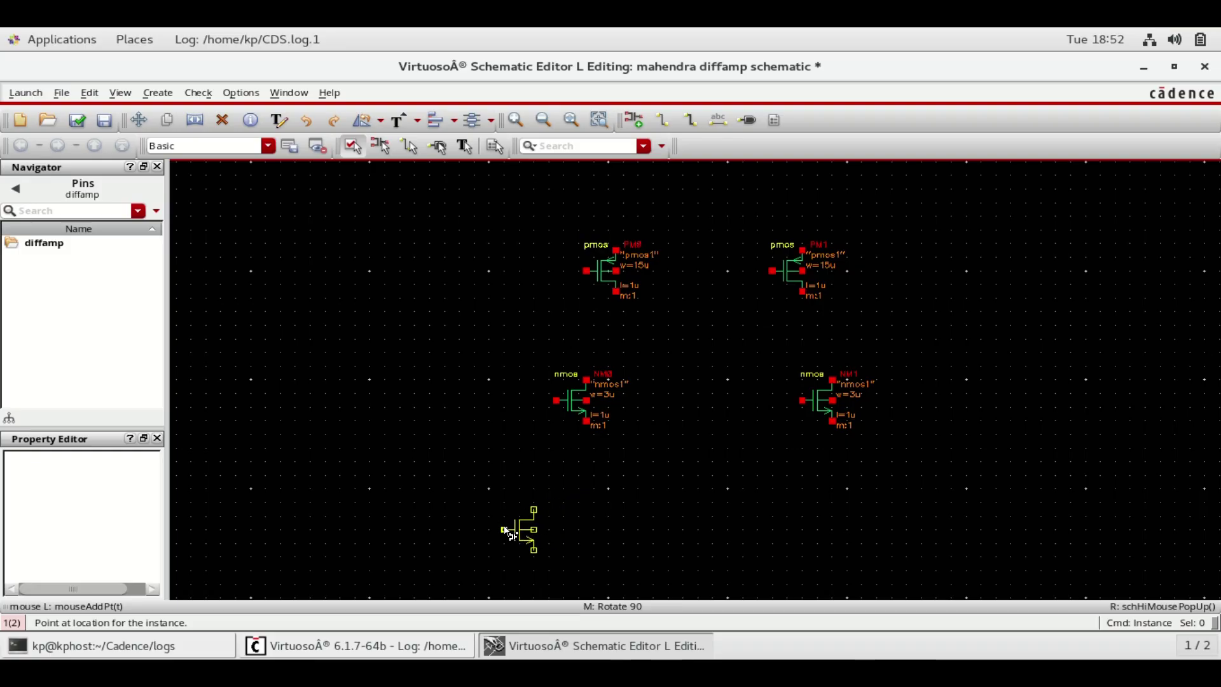
{"action": "left_click", "coordinate": [508, 532]}
{"action": "left_click", "coordinate": [686, 529]}
{"action": "key", "text": "Escape"}
- Flip the left pmos and the right 3u nmos transistor horizontally
{"action": "left_click", "coordinate": [380, 121]}
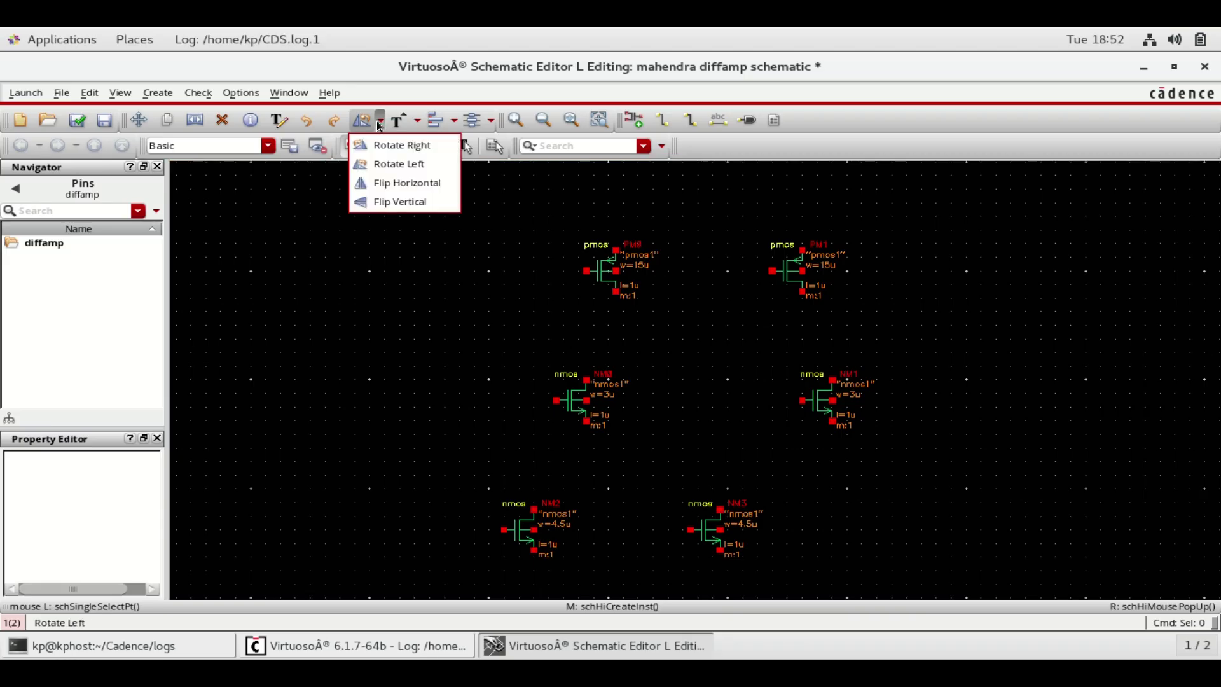
{"action": "left_click", "coordinate": [392, 183]}
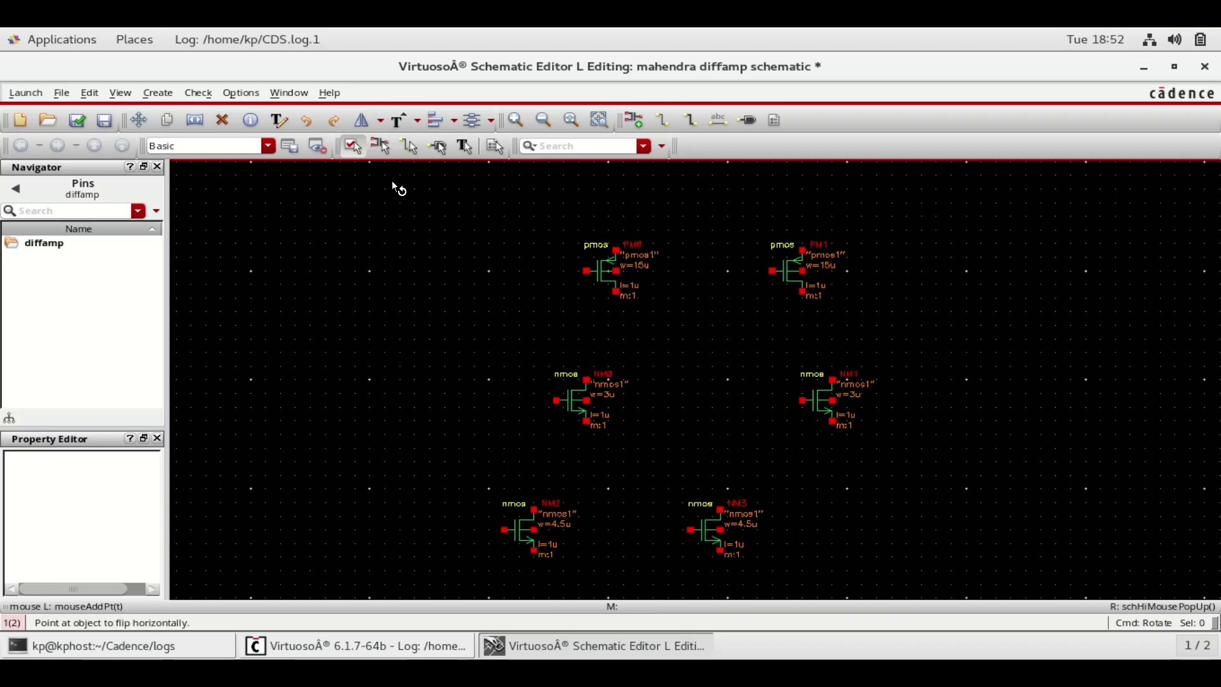
{"action": "left_click", "coordinate": [603, 278]}
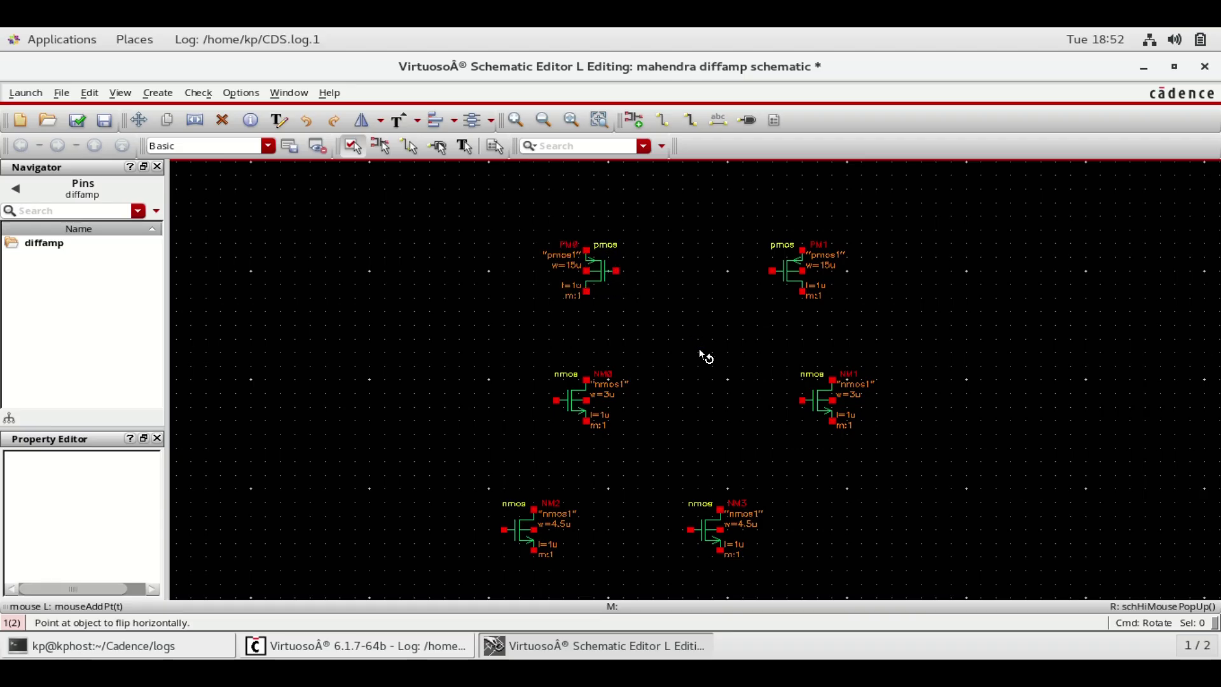
{"action": "left_click", "coordinate": [820, 403]}
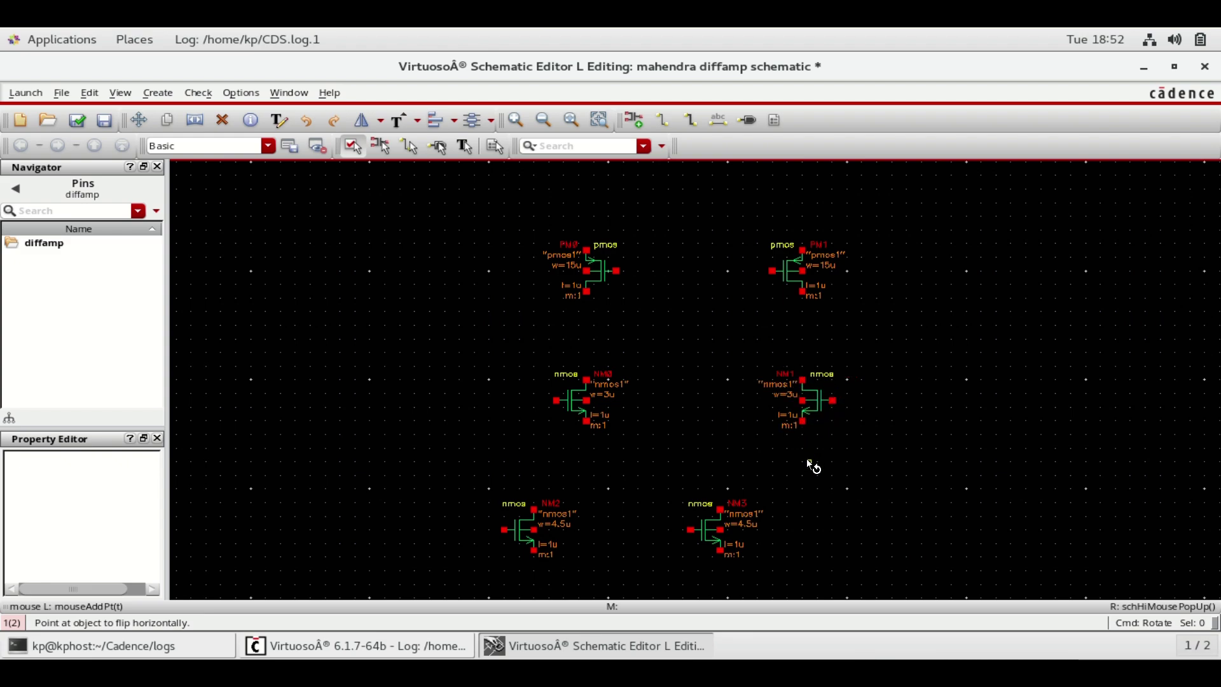
- Flip the left 4.5u nmos transistor horizontally and wire its source to the source of the right 4.5u nmos
{"action": "left_click", "coordinate": [518, 539]}
{"action": "key", "text": "Escape"}
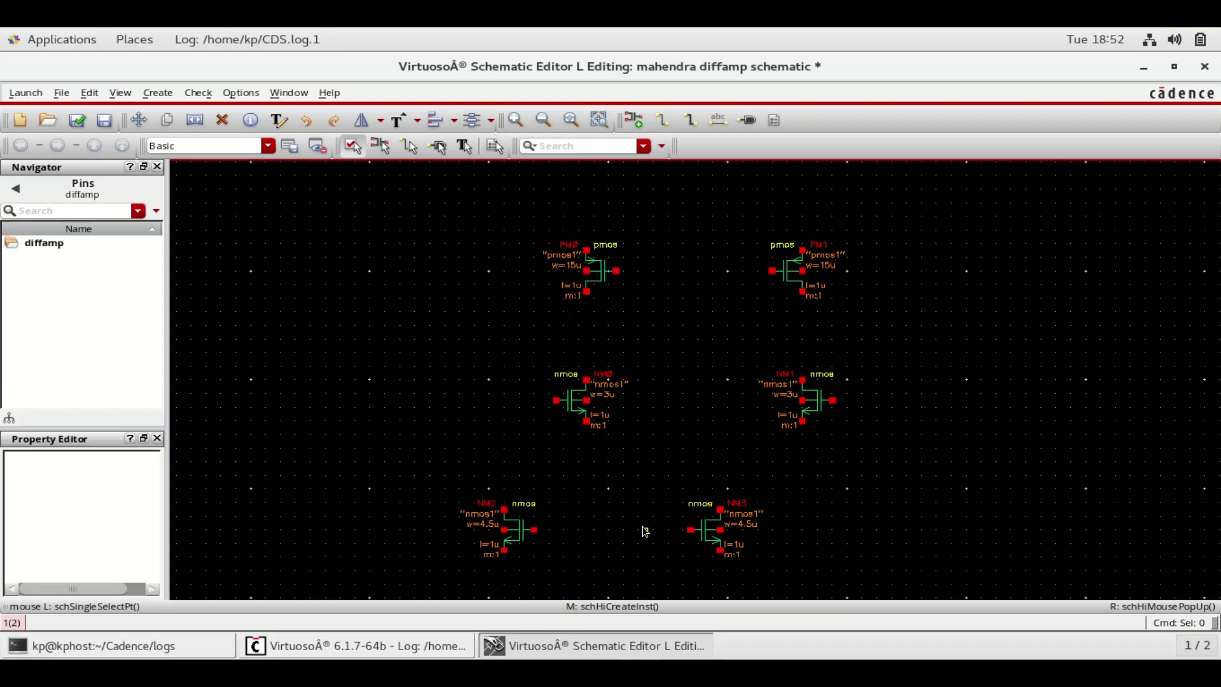
{"action": "key", "text": "w"}
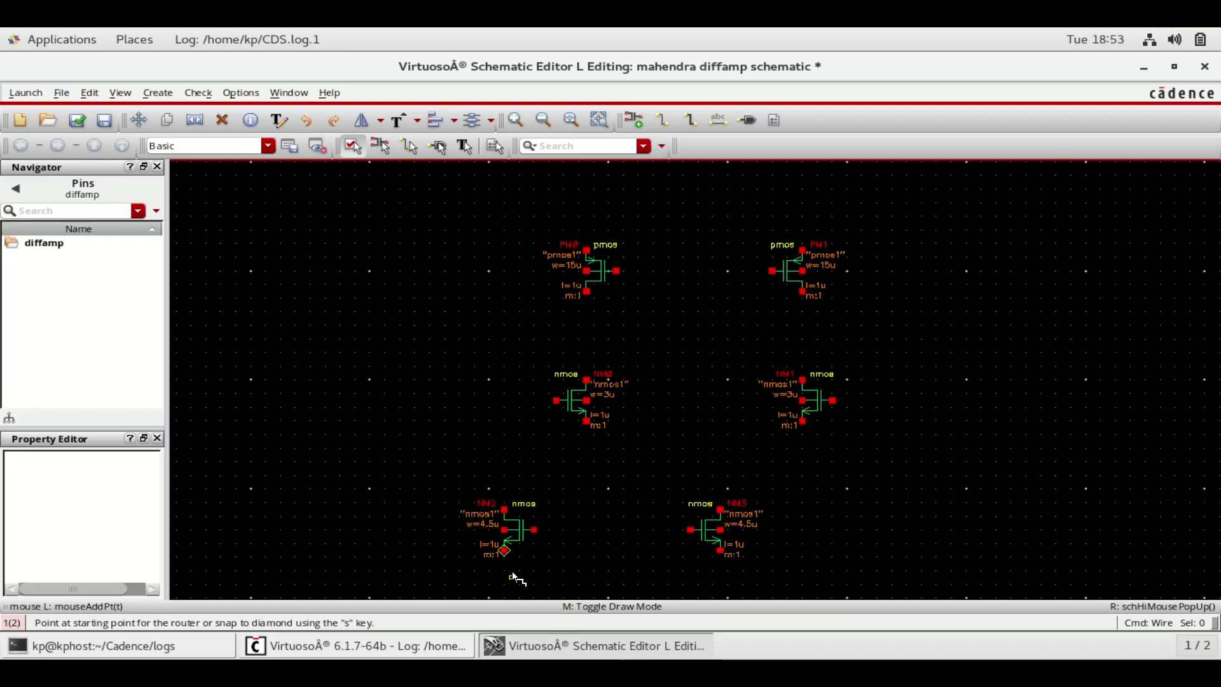
{"action": "left_click", "coordinate": [505, 551]}
{"action": "left_click", "coordinate": [720, 551]}
- Wire the two 3u nmos sources together and connect each 3u nmos drain to the pmos drain above it
{"action": "left_click", "coordinate": [587, 421]}
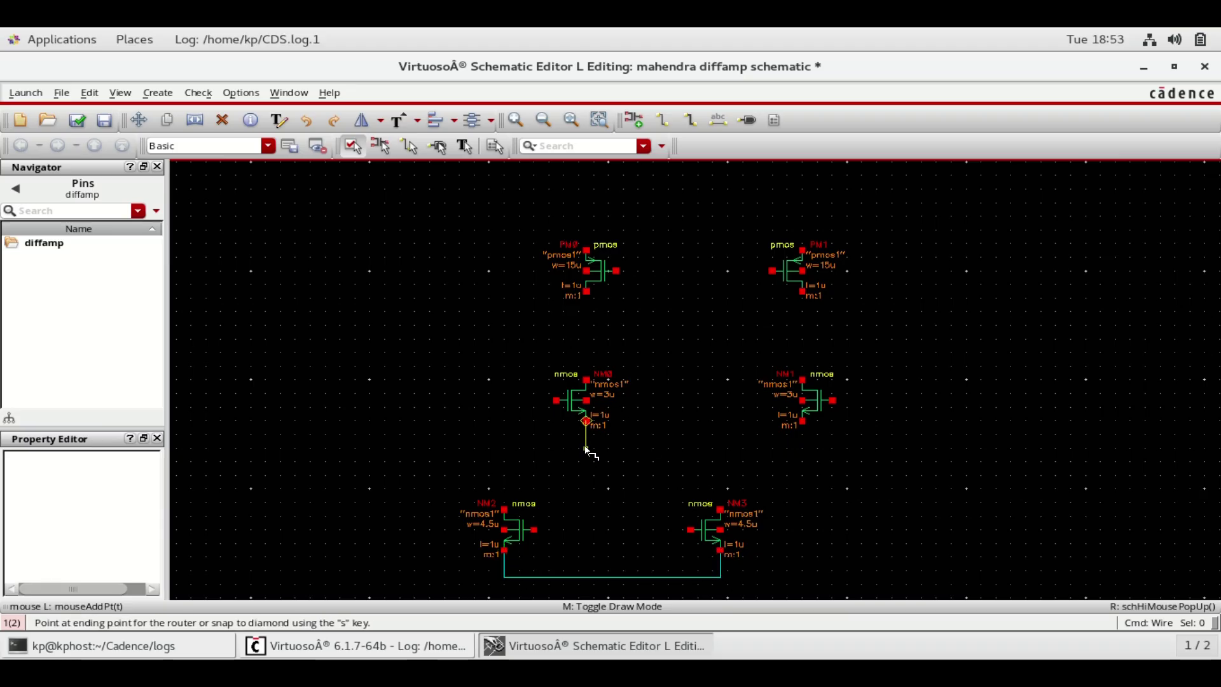
{"action": "left_click", "coordinate": [803, 421]}
{"action": "left_click", "coordinate": [803, 380]}
{"action": "left_click", "coordinate": [802, 293]}
{"action": "left_click", "coordinate": [586, 292]}
{"action": "left_click", "coordinate": [587, 379]}
- Wire the two pmos gates together and tie them to the left pmos drain
{"action": "left_click", "coordinate": [616, 271]}
{"action": "left_click", "coordinate": [772, 271]}
{"action": "left_click", "coordinate": [587, 319]}
{"action": "left_click", "coordinate": [646, 271]}
- Join the 3u nmos bulks, wire their common source to the right 4.5u nmos drain, and connect that transistor's bulk to the bulk line
{"action": "left_click", "coordinate": [586, 400]}
{"action": "left_click", "coordinate": [803, 401]}
{"action": "left_click", "coordinate": [720, 455]}
{"action": "left_click", "coordinate": [721, 509]}
{"action": "left_click", "coordinate": [721, 529]}
{"action": "left_click", "coordinate": [765, 400]}
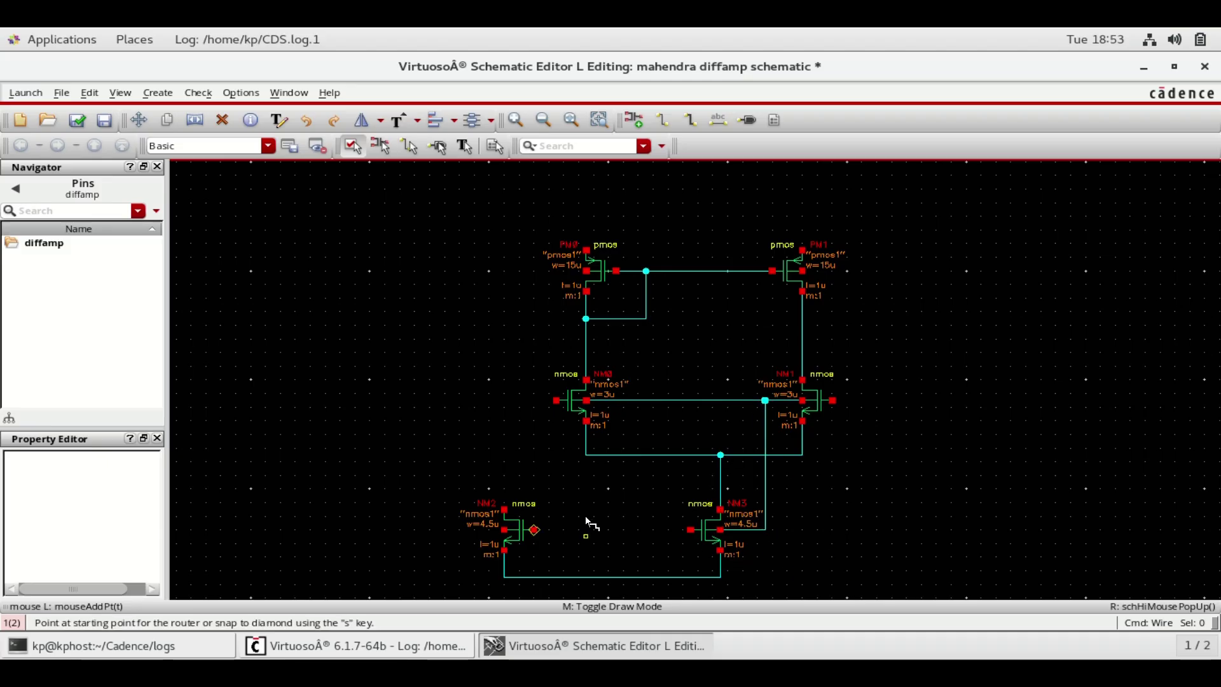
- Wire the two pmos sources together above the pair and tie each pmos bulk to its source
{"action": "left_click", "coordinate": [587, 250]}
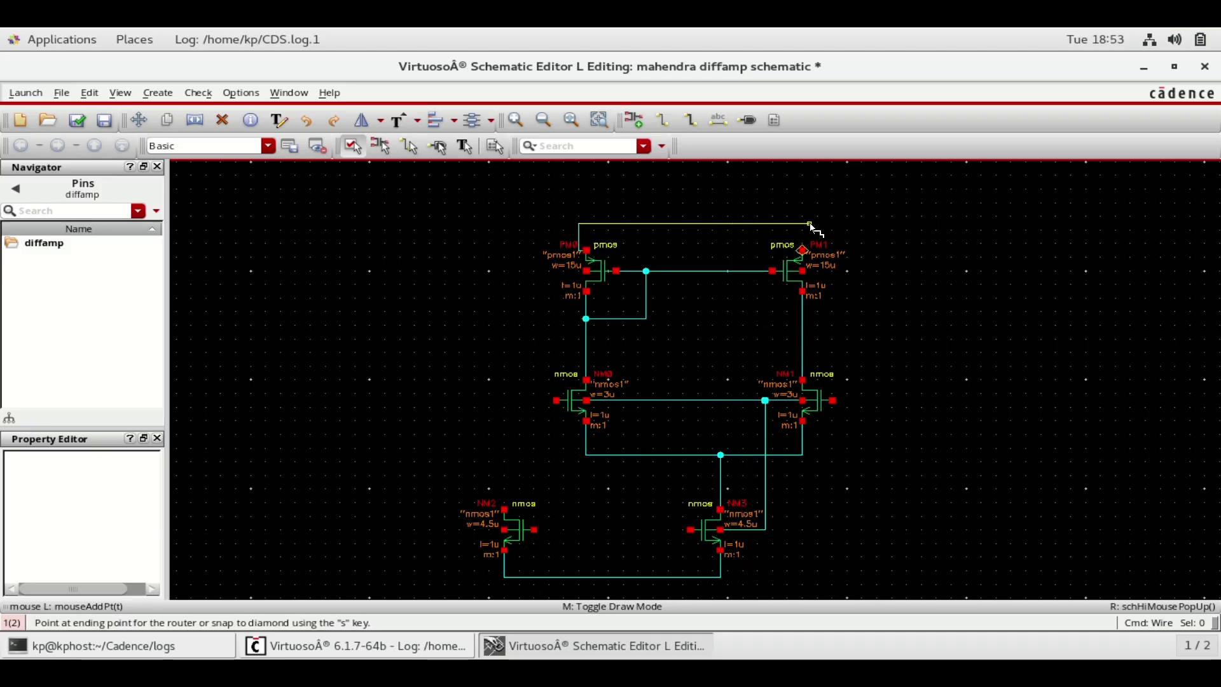
{"action": "left_click", "coordinate": [812, 228]}
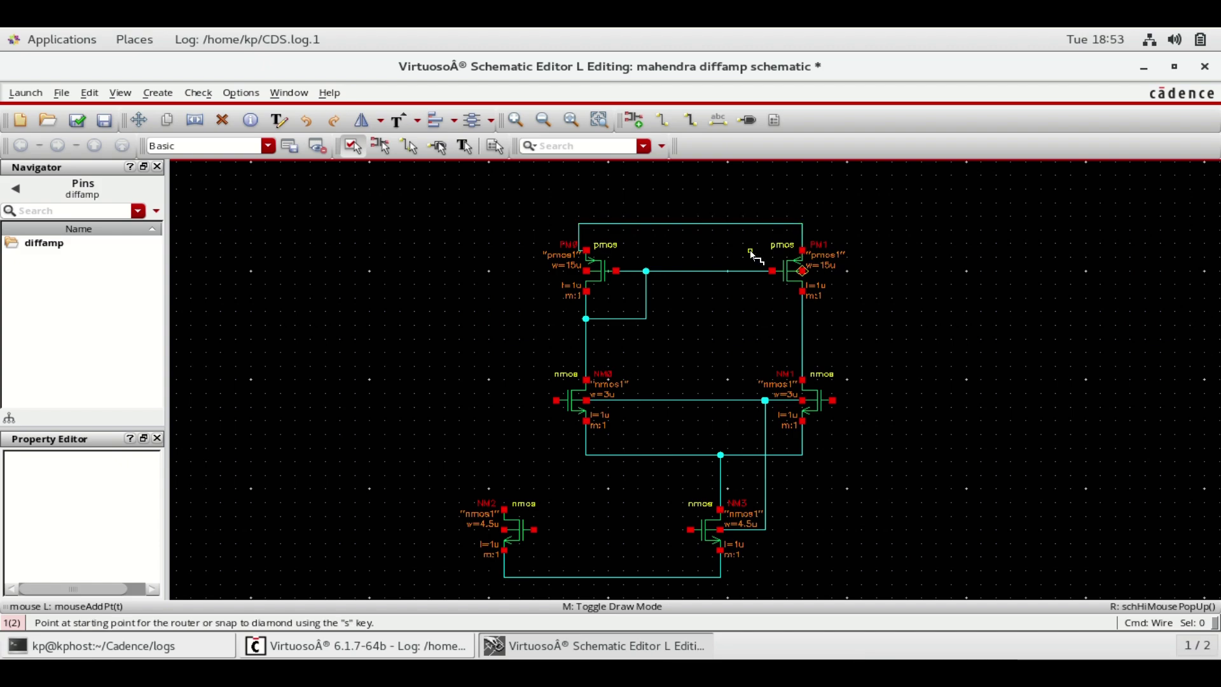
{"action": "left_click", "coordinate": [588, 272]}
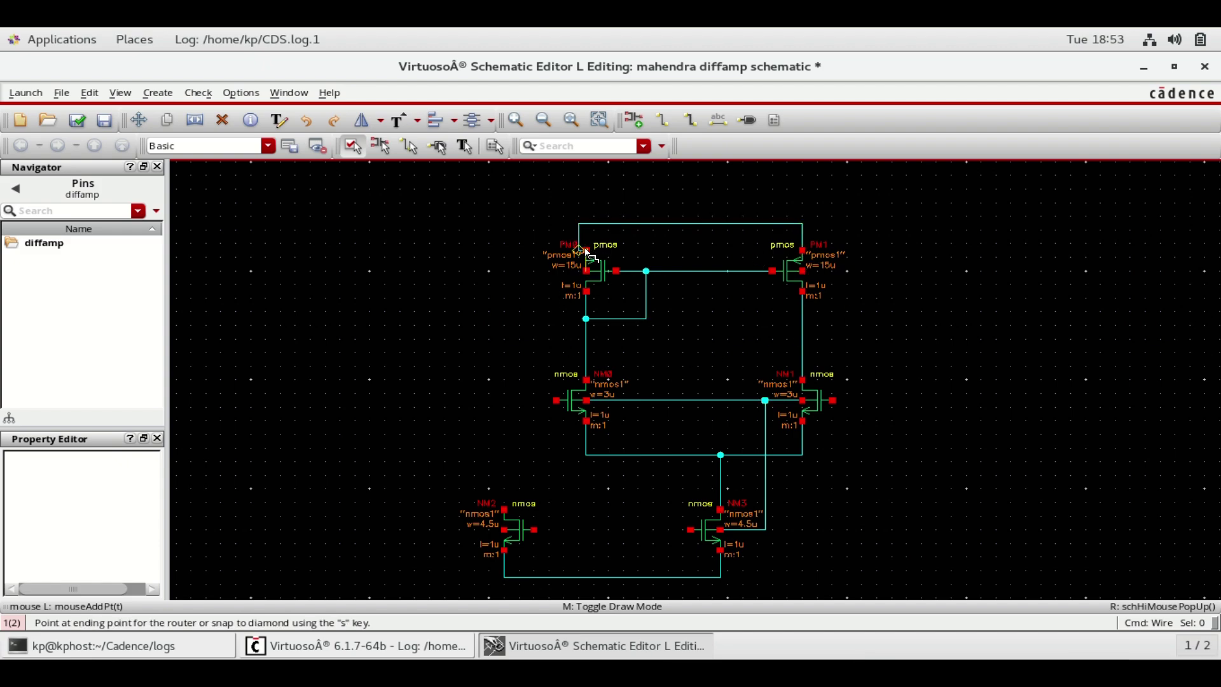
{"action": "left_click", "coordinate": [586, 252]}
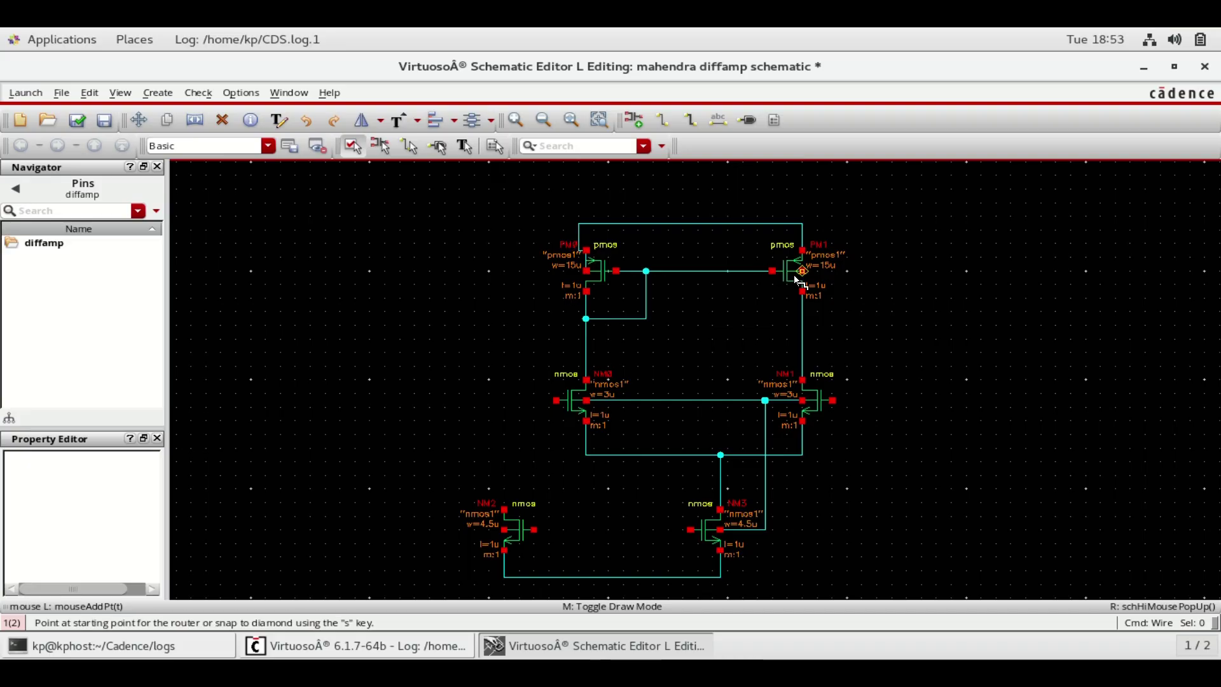
{"action": "left_click", "coordinate": [803, 272]}
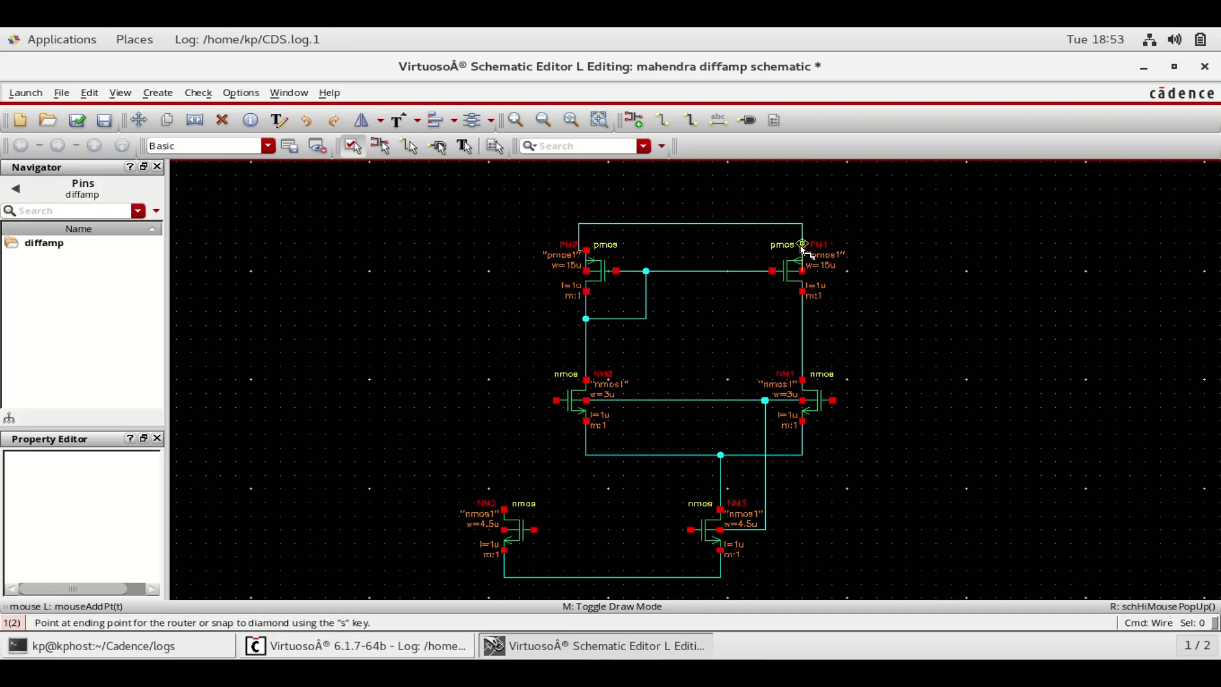
{"action": "key", "text": "Escape"}
- Tie the bulk of each 4.5u nmos transistor to its source
{"action": "key", "text": "w"}
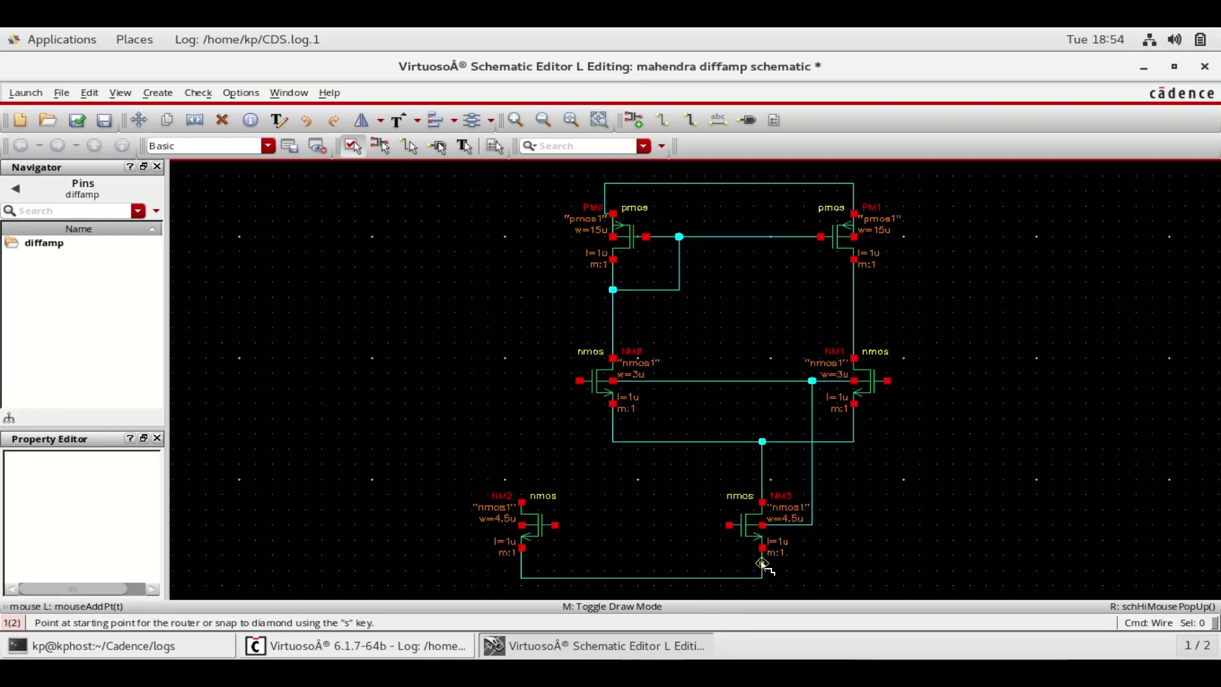
{"action": "left_click", "coordinate": [763, 531]}
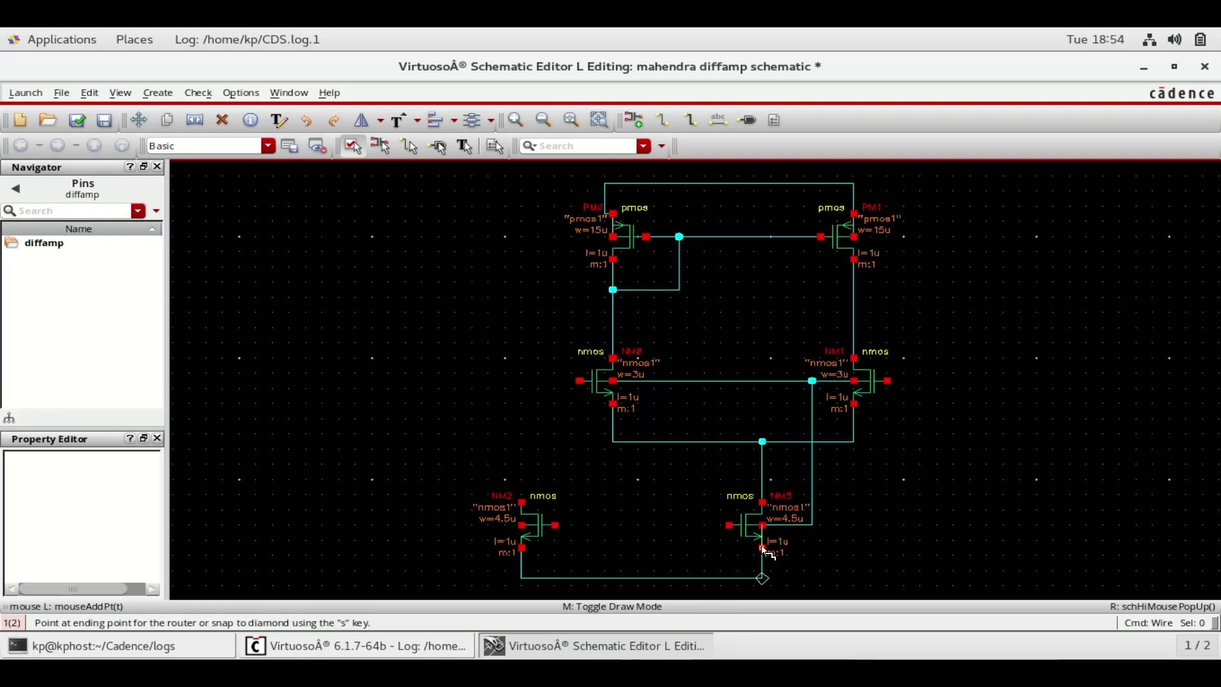
{"action": "left_click", "coordinate": [523, 548]}
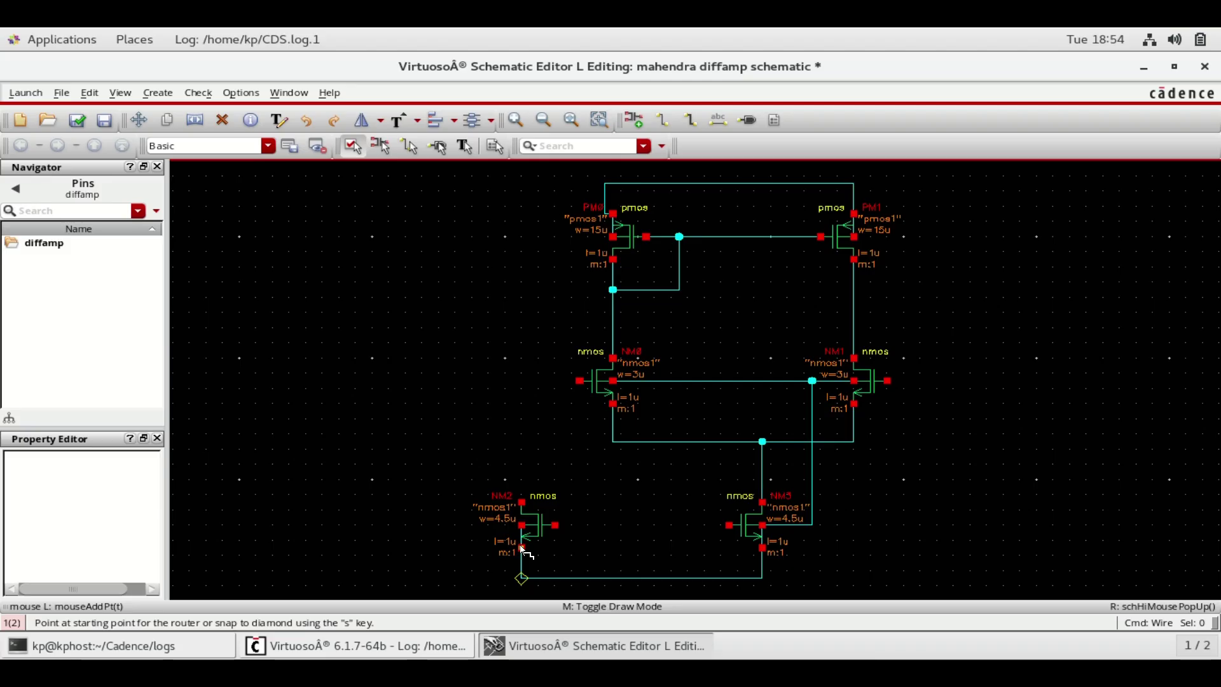
- Draw a wire stub outward from the left 3u nmos gate and another upward from the left 4.5u nmos drain
{"action": "left_click", "coordinate": [579, 381]}
{"action": "double_click", "coordinate": [531, 381]}
{"action": "left_click", "coordinate": [521, 503]}
{"action": "double_click", "coordinate": [522, 456]}
- Wire the two 4.5u nmos gates together and tie them to the left 4.5u nmos drain
{"action": "left_click", "coordinate": [555, 525]}
{"action": "left_click", "coordinate": [729, 524]}
{"action": "left_click", "coordinate": [521, 479]}
- Draw outward wire stubs from the drain node between the right pmos and 3u nmos and from the right 3u nmos gate
{"action": "key", "text": "w"}
{"action": "left_click", "coordinate": [854, 312]}
{"action": "double_click", "coordinate": [904, 311]}
{"action": "left_click", "coordinate": [887, 381]}
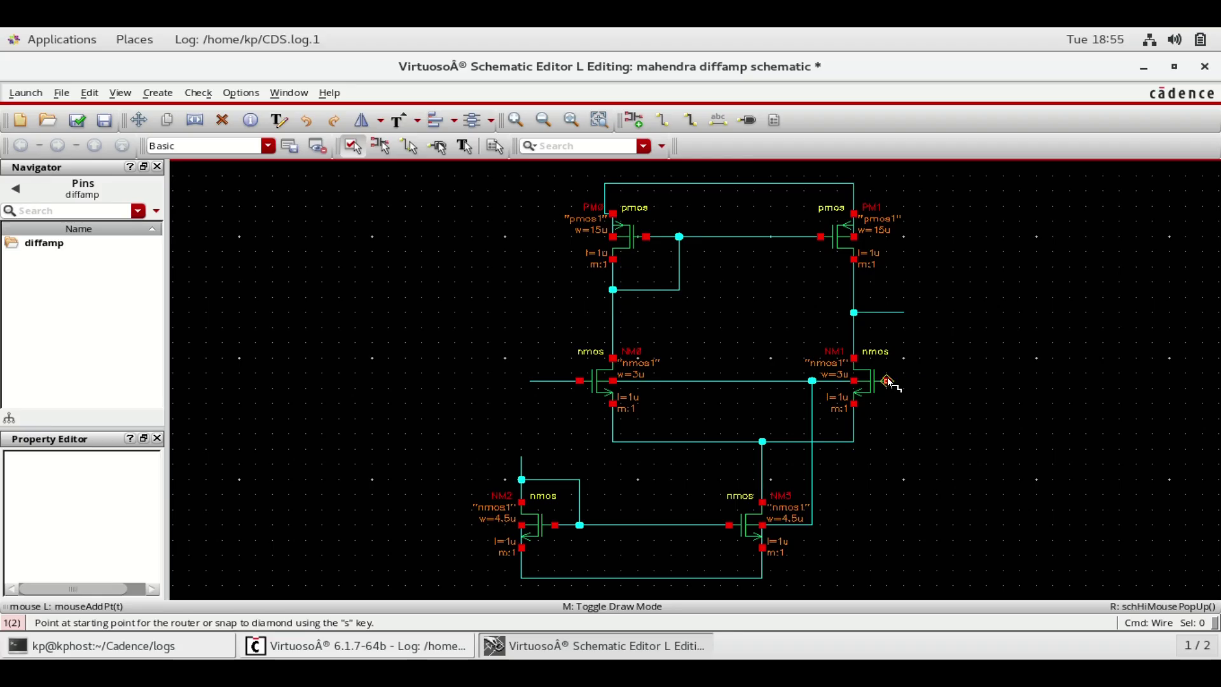
{"action": "double_click", "coordinate": [929, 381]}
- Draw a short stub upward from the pmos source wire and one downward from the 4.5u nmos source wire
{"action": "left_click", "coordinate": [738, 184]}
{"action": "left_click", "coordinate": [739, 166]}
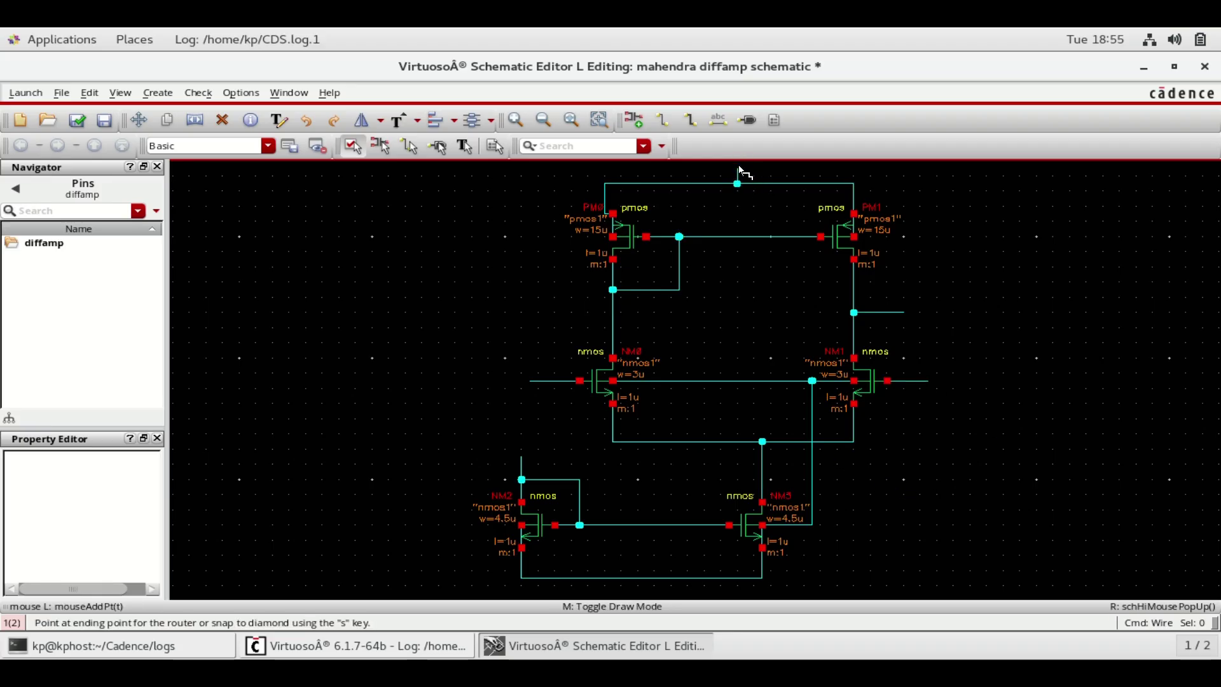
{"action": "key", "text": "Escape"}
{"action": "middle_click", "coordinate": [646, 578]}
{"action": "double_click", "coordinate": [646, 595]}
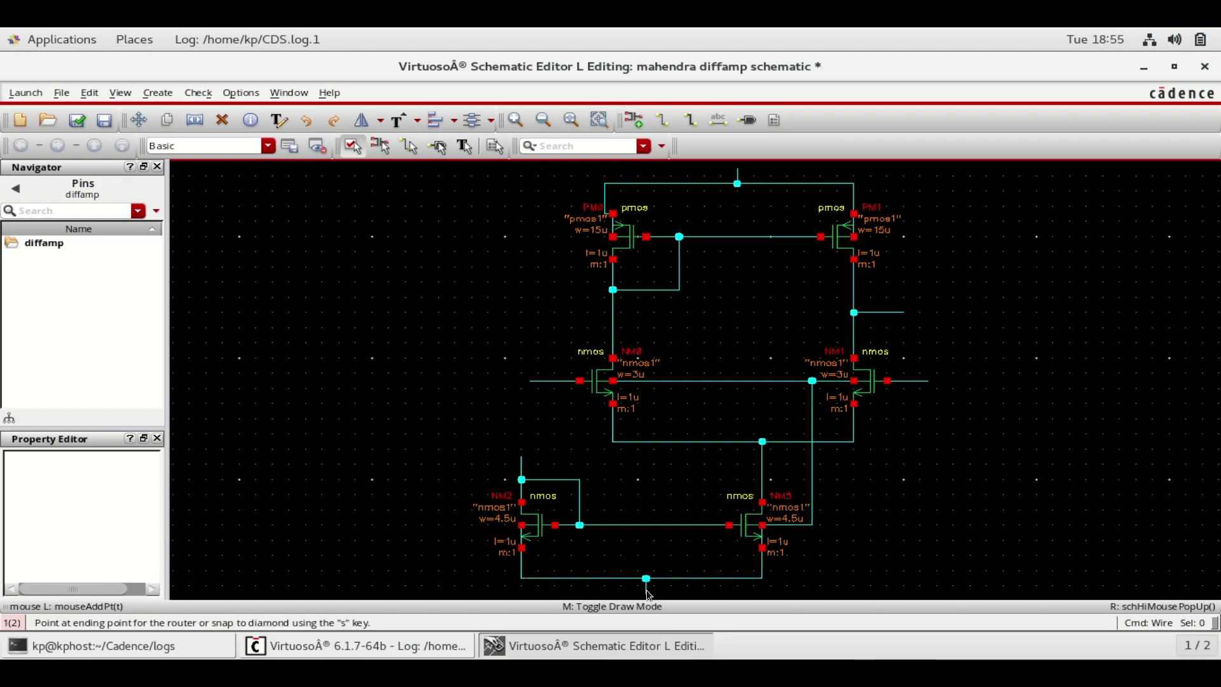
- Create input pins vdd, vss, v1, v2 and idc, placing vdd on the upper supply stub and vss on the lower stub
{"action": "left_click", "coordinate": [570, 127]}
{"action": "type", "text": "pvdd vss v1 v2 vb"}
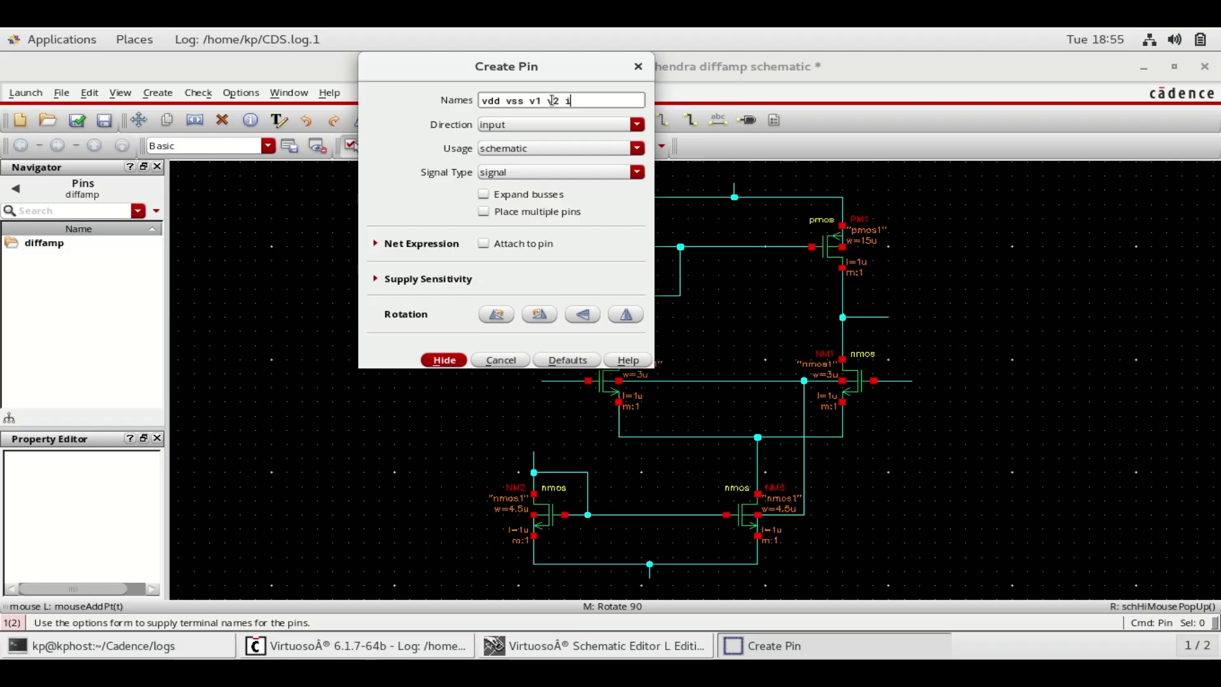
{"action": "left_click", "coordinate": [444, 360]}
{"action": "middle_click", "coordinate": [730, 191]}
{"action": "left_click", "coordinate": [734, 183]}
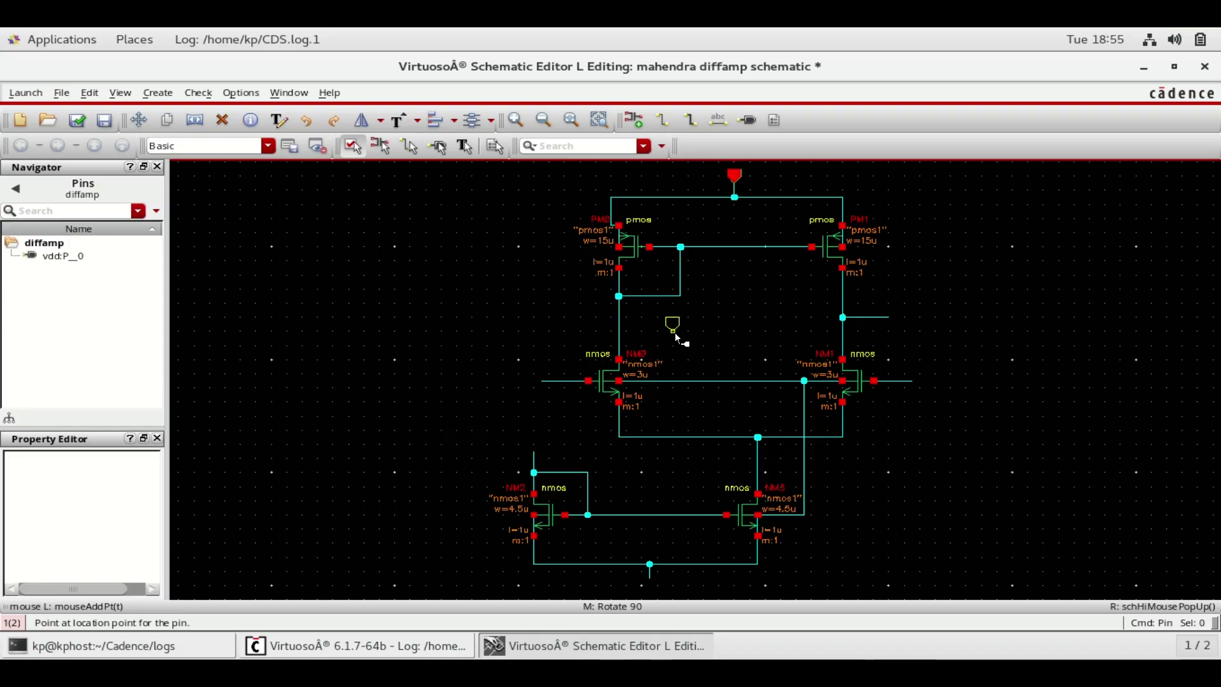
{"action": "left_click", "coordinate": [649, 574]}
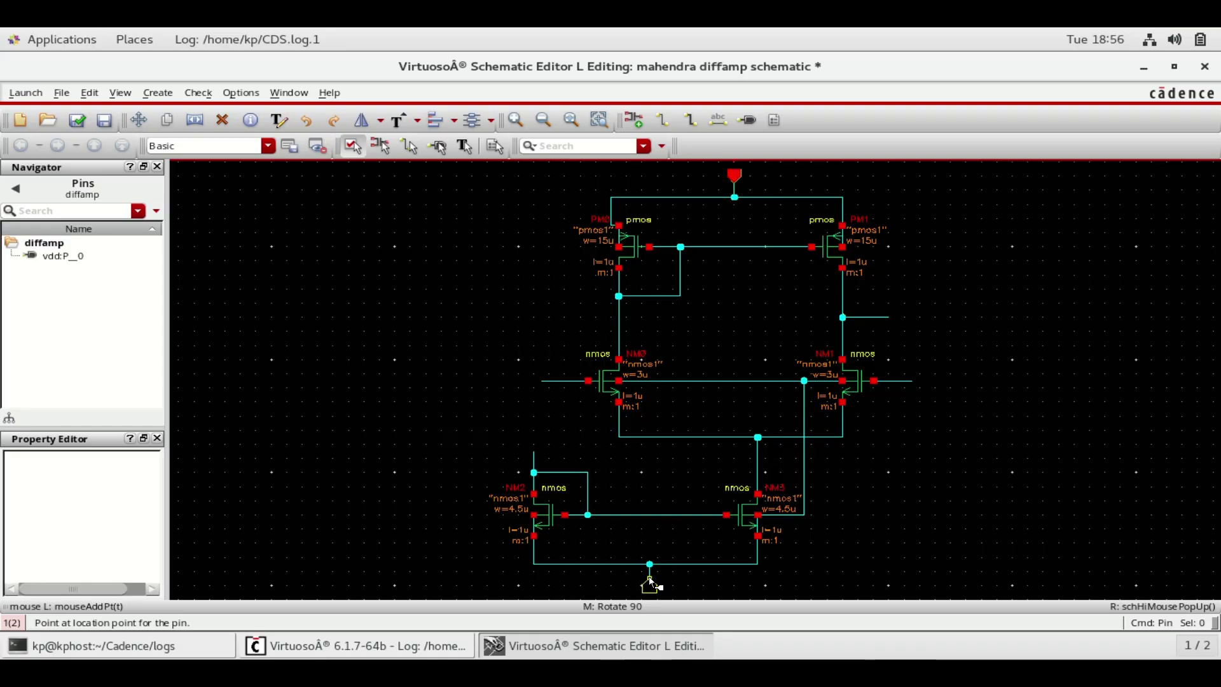
- Place pins v1 and v2 on the left and right 3u nmos gate stubs and idc on the left 4.5u nmos drain stub
{"action": "left_click", "coordinate": [546, 381]}
{"action": "middle_click", "coordinate": [925, 404]}
{"action": "middle_click", "coordinate": [925, 403]}
{"action": "left_click", "coordinate": [911, 380]}
{"action": "left_click", "coordinate": [534, 453]}
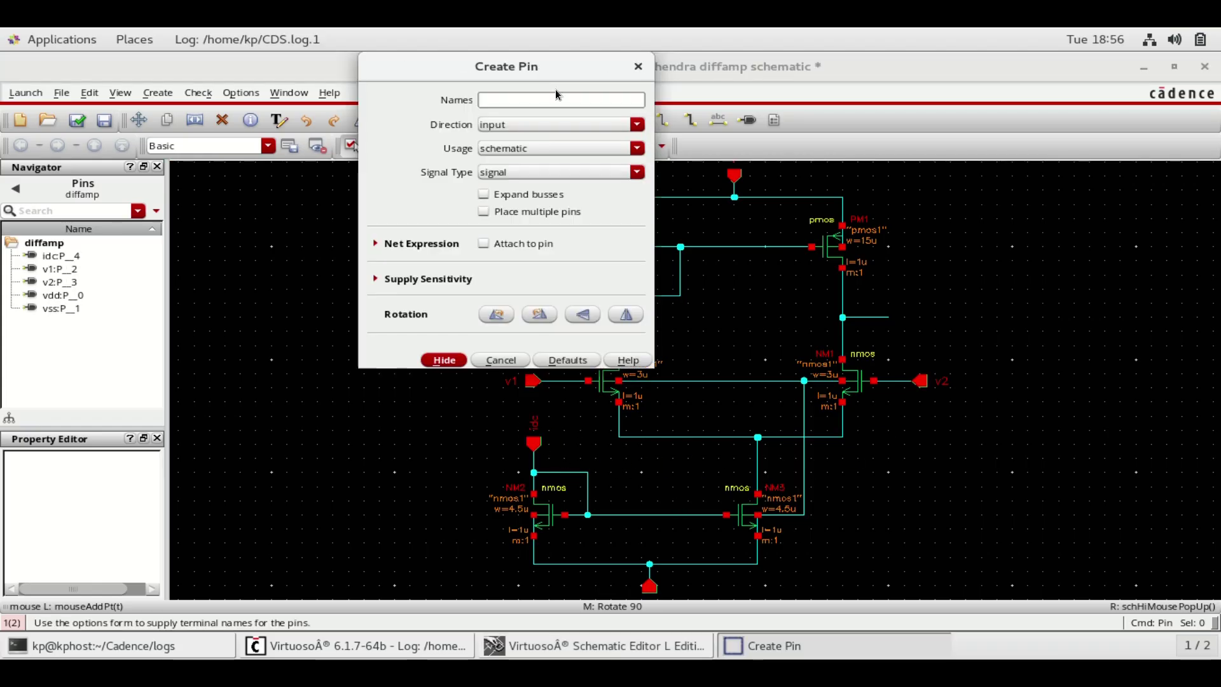
- Add an output pin vo on the right drain stub, and check and save the schematic
{"action": "type", "text": "vo"}
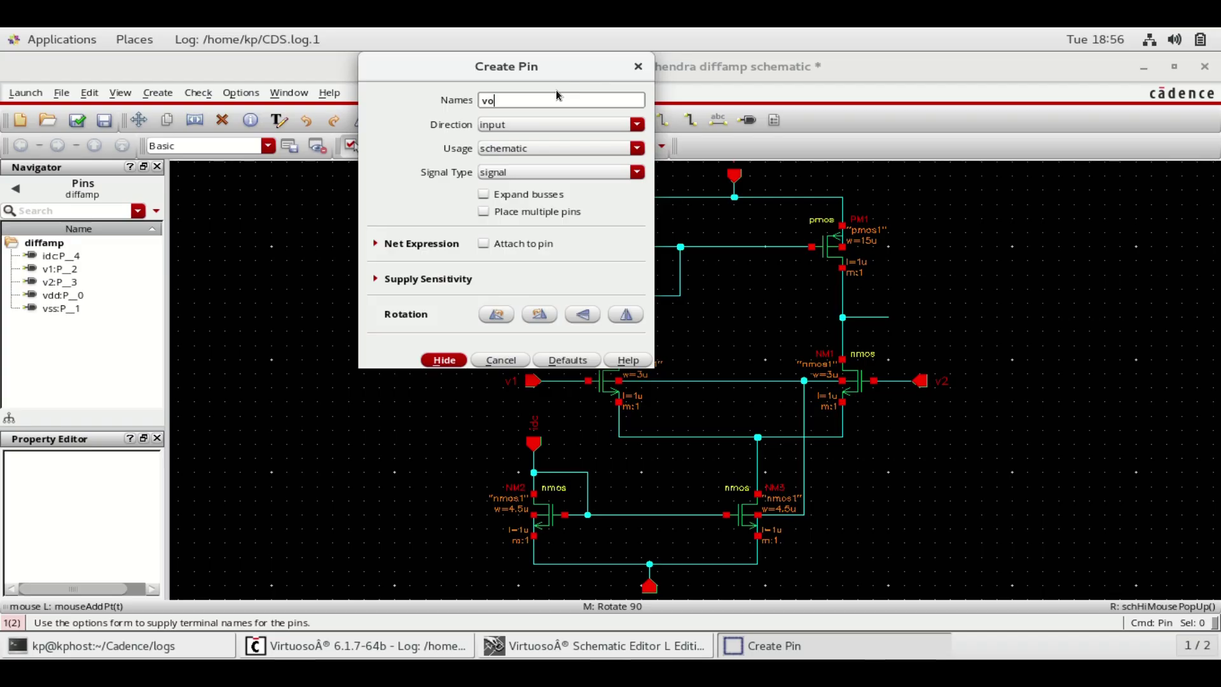
{"action": "left_click", "coordinate": [637, 125]}
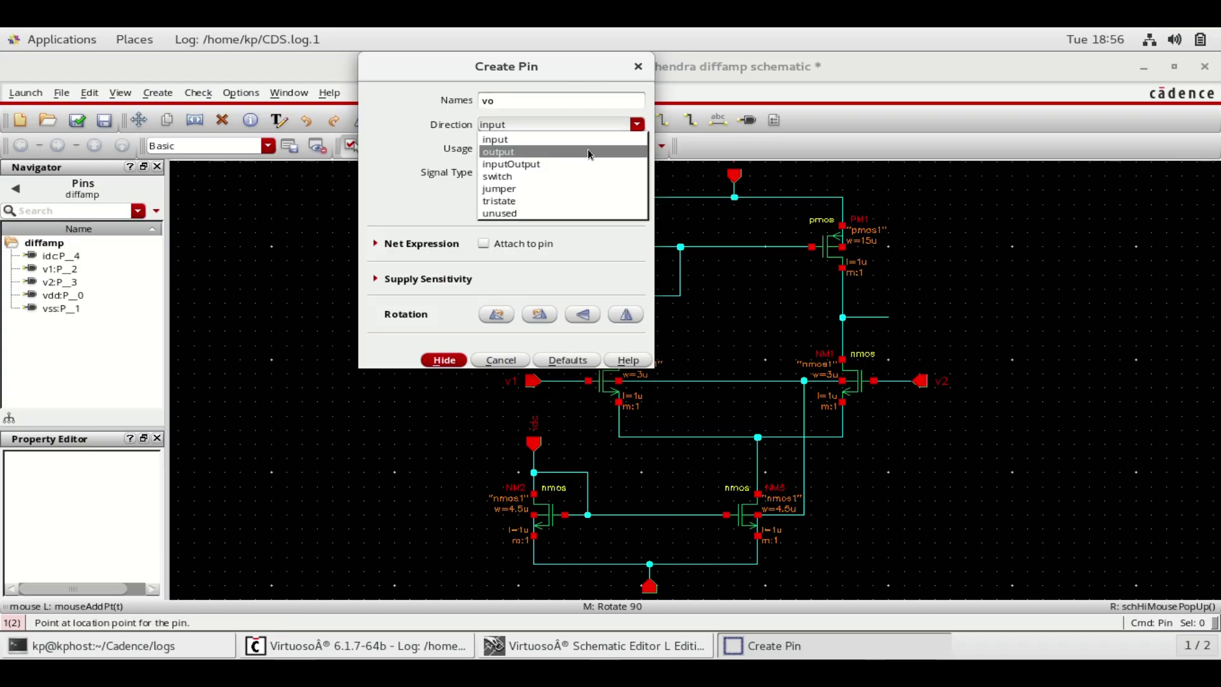
{"action": "left_click", "coordinate": [587, 151]}
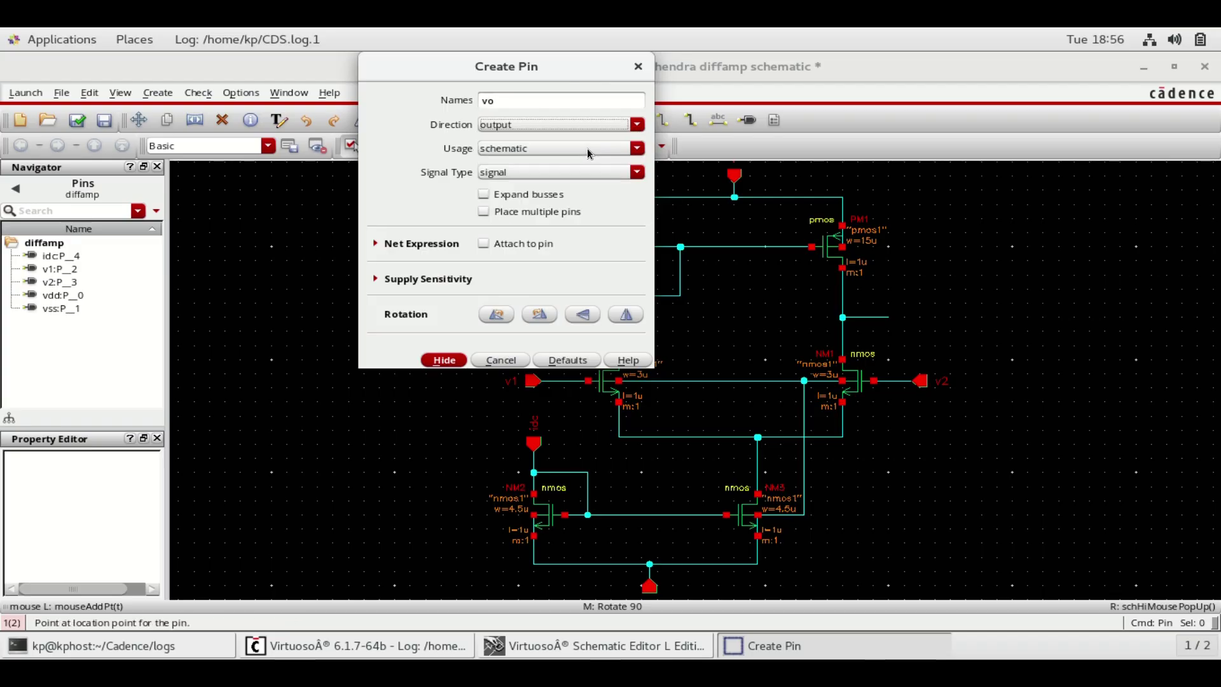
{"action": "left_click", "coordinate": [445, 361]}
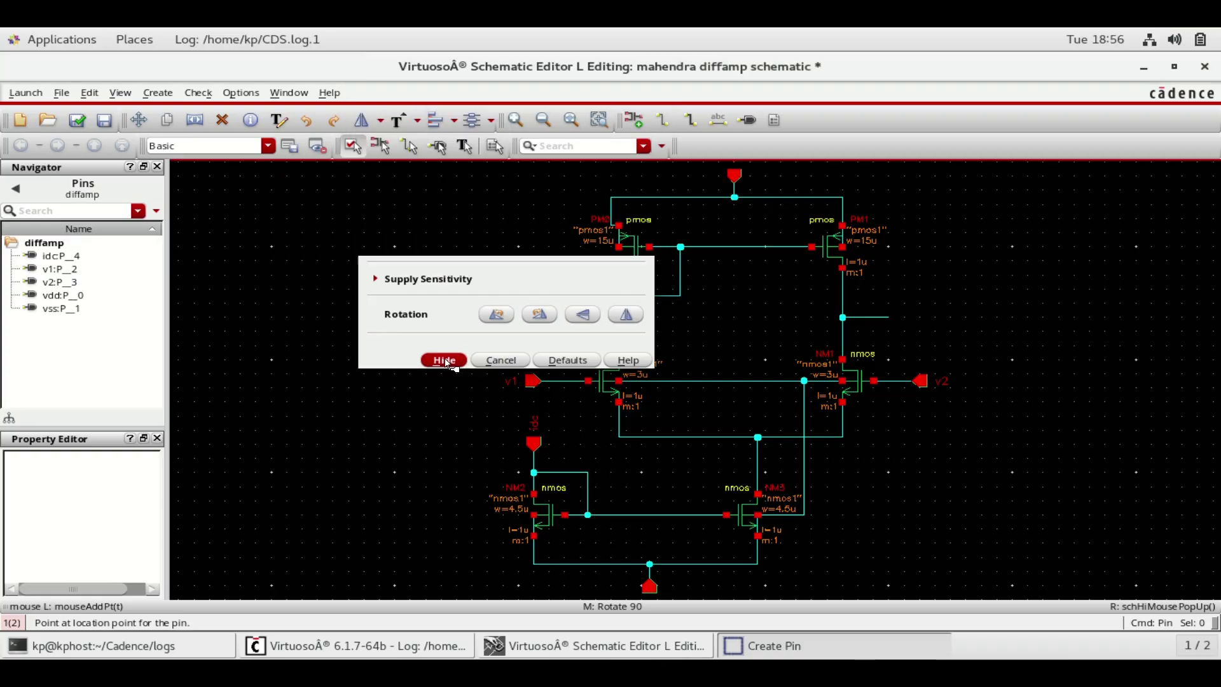
{"action": "left_click", "coordinate": [889, 318]}
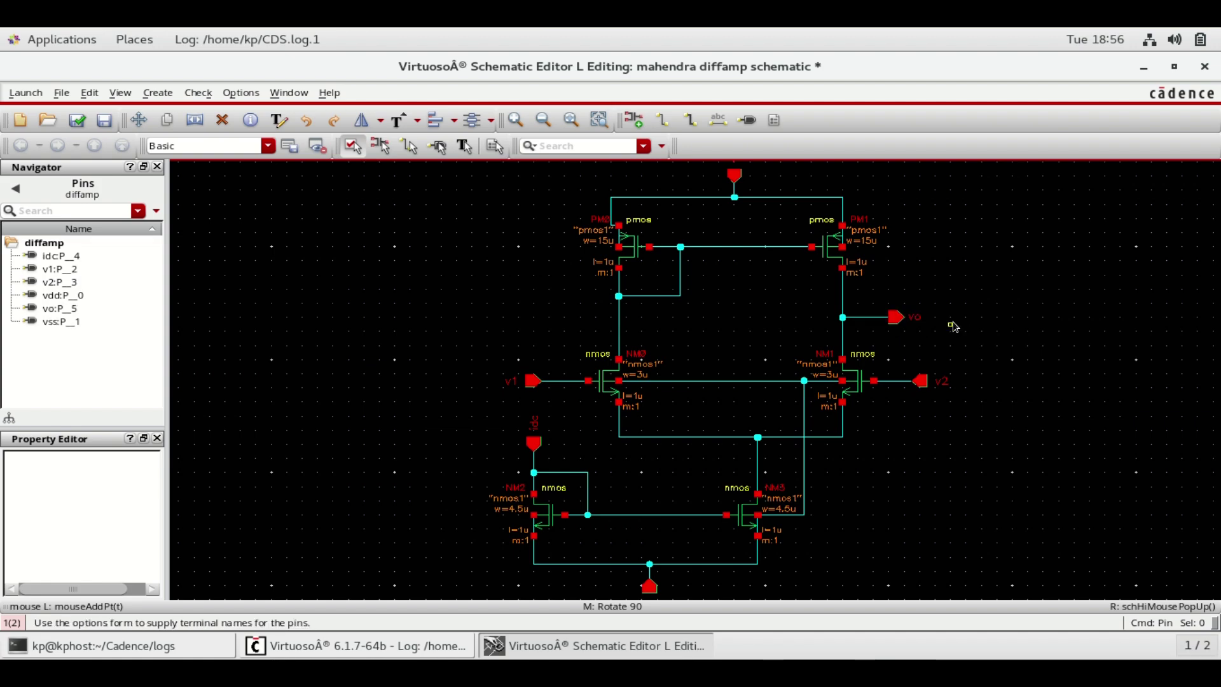
{"action": "key", "text": "Escape"}
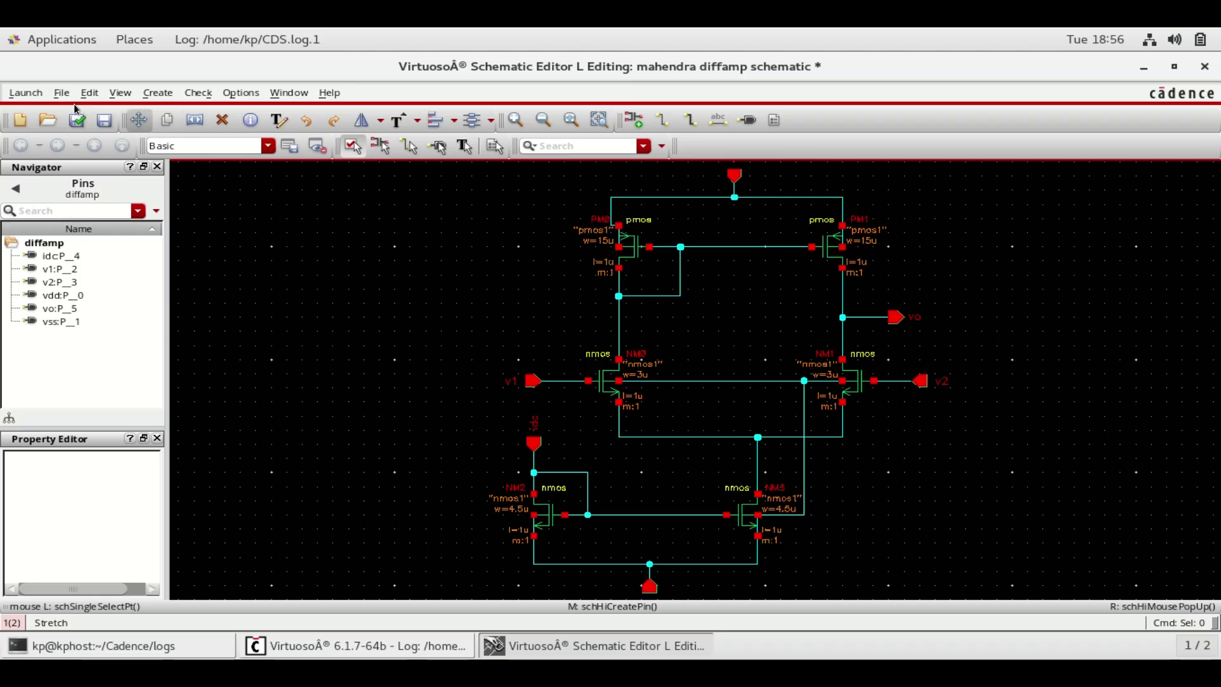
{"action": "left_click", "coordinate": [76, 121]}
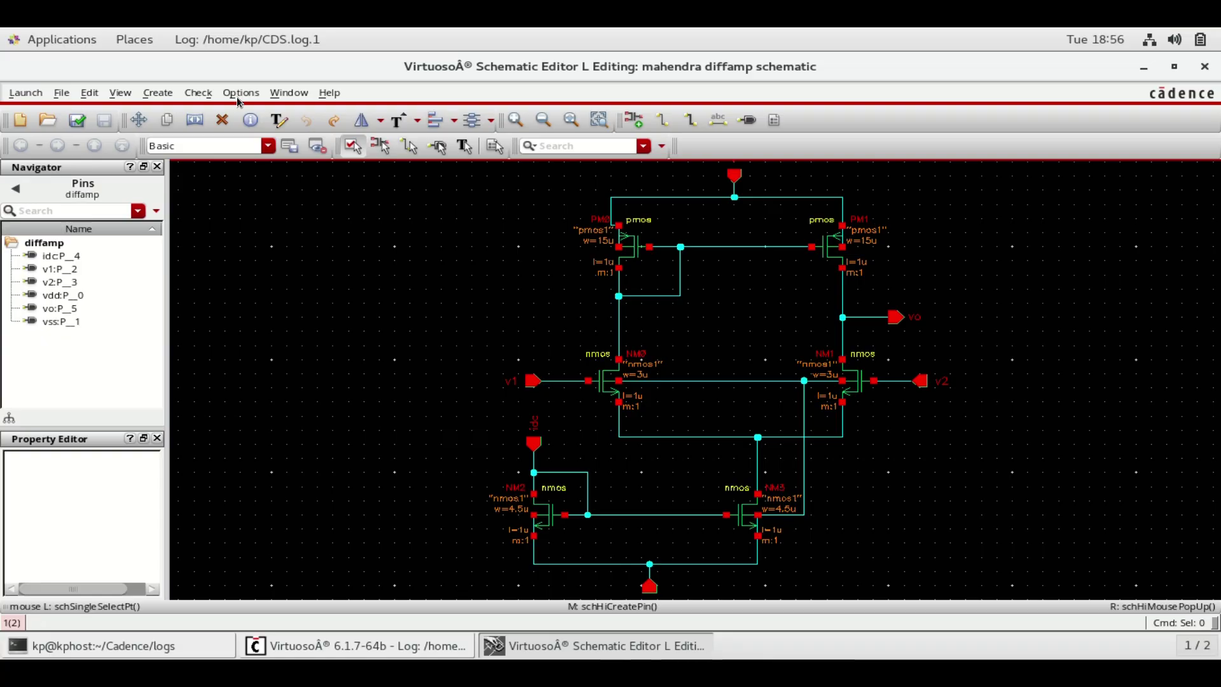
- Create a symbol cellview from the diffamp schematic view in the mahendra library
{"action": "left_click", "coordinate": [151, 95]}
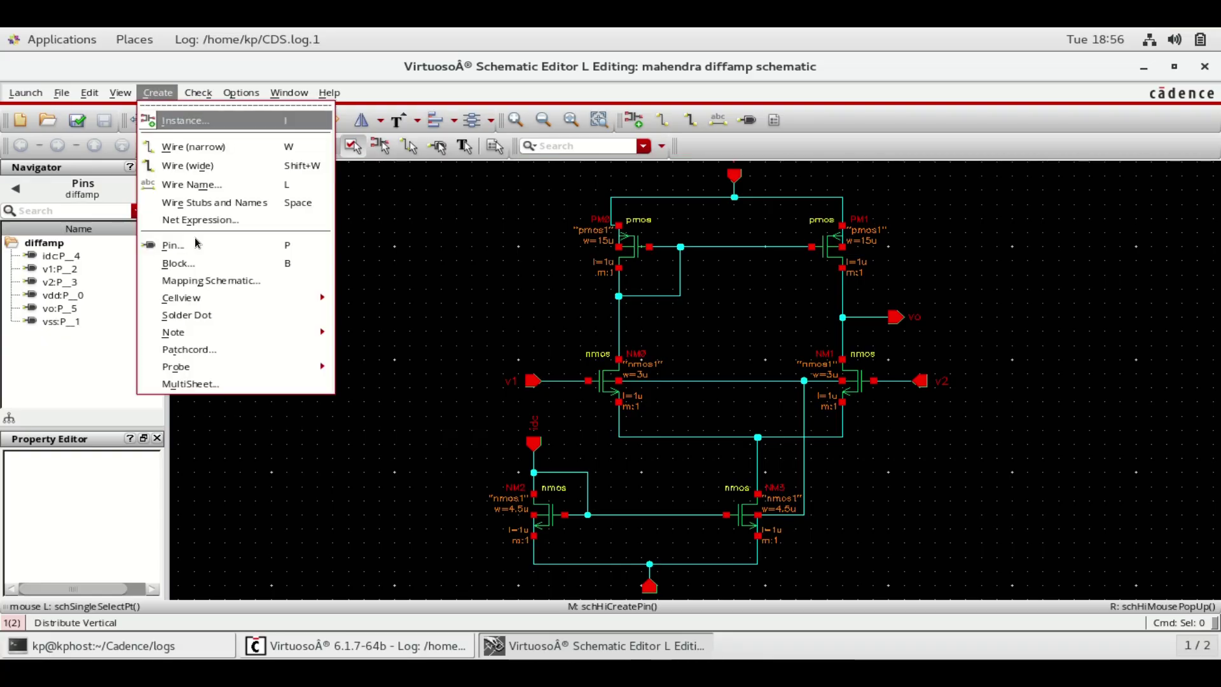
{"action": "mouse_move", "coordinate": [207, 304]}
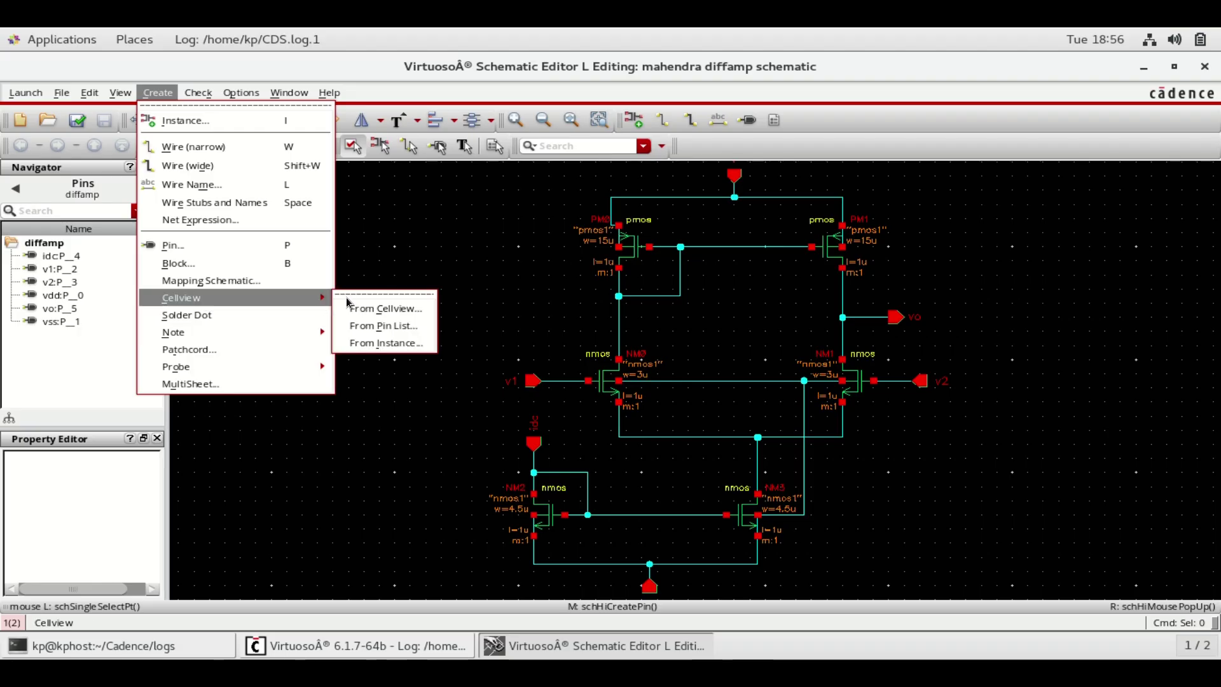
{"action": "left_click", "coordinate": [360, 306]}
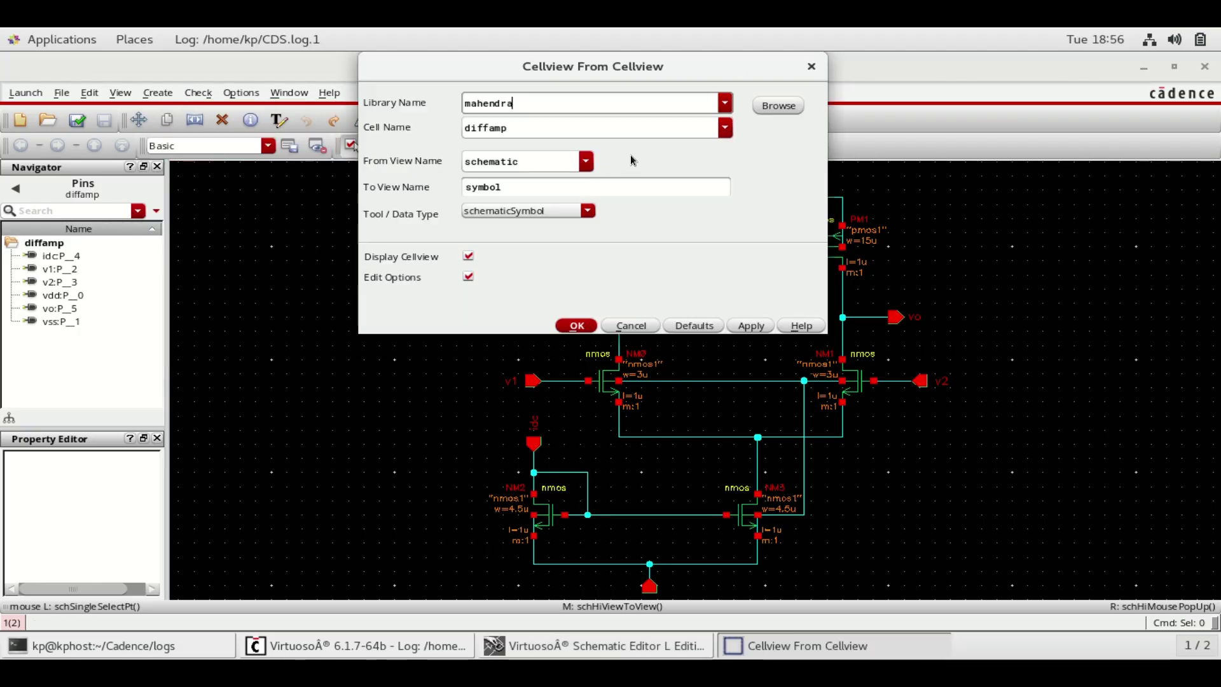
{"action": "left_click", "coordinate": [576, 325]}
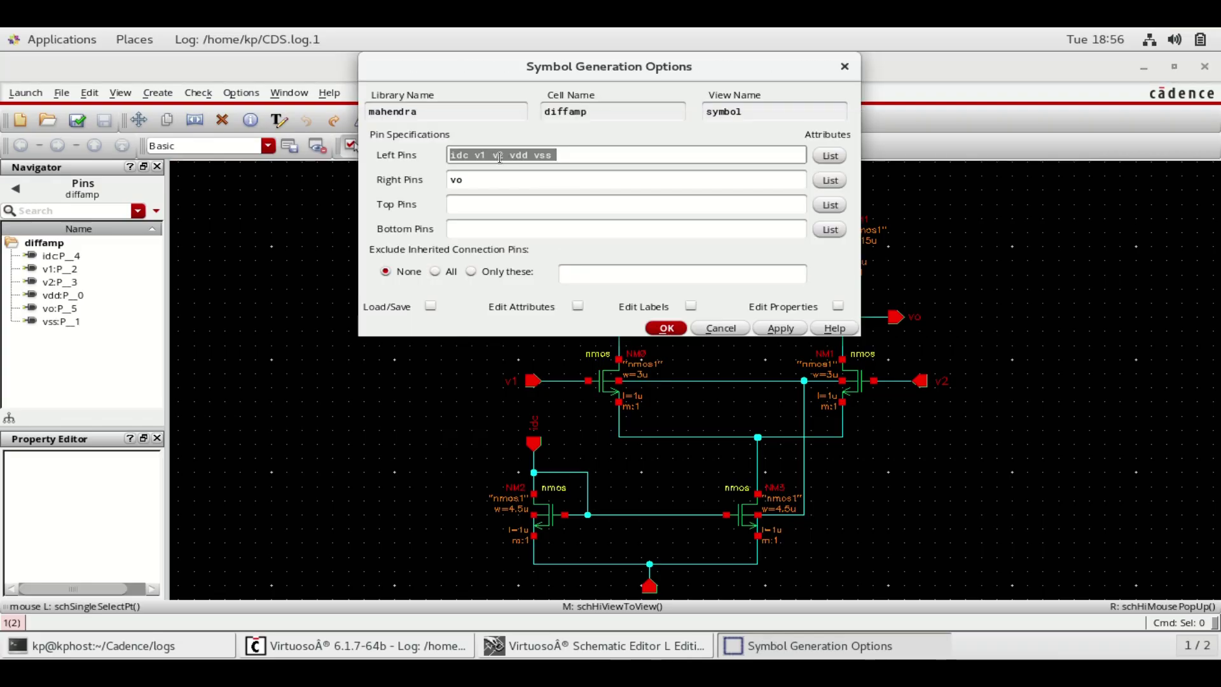
- Move idc and vdd from the symbol's left pins to its top pins
{"action": "left_click_drag", "start_coordinate": [474, 155], "coordinate": [429, 147]}
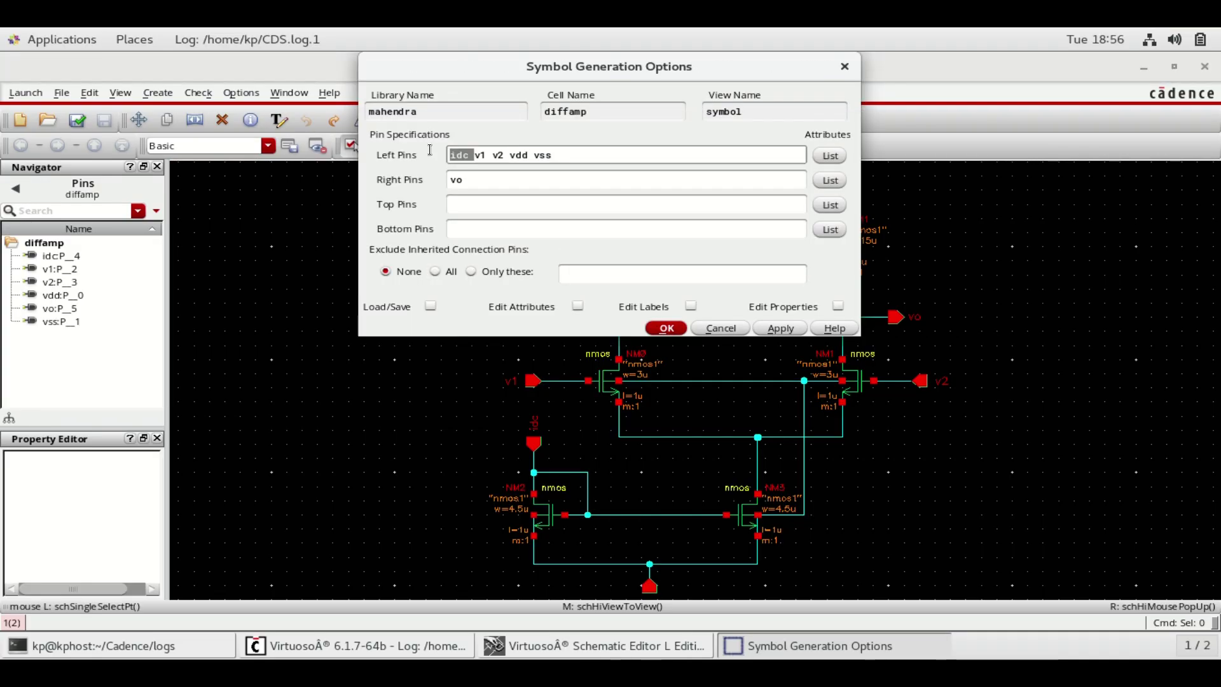
{"action": "key", "text": "BackSpace"}
{"action": "left_click", "coordinate": [500, 204]}
{"action": "type", "text": "idc"}
{"action": "double_click", "coordinate": [499, 154]}
{"action": "key", "text": "BackSpace"}
{"action": "left_click", "coordinate": [472, 196]}
{"action": "type", "text": "vdd"}
- Move vss from the left pins to the bottom pins and generate the symbol
{"action": "double_click", "coordinate": [512, 155]}
{"action": "left_click", "coordinate": [512, 154]}
{"action": "left_click_drag", "start_coordinate": [487, 154], "coordinate": [512, 154]}
{"action": "key", "text": "BackSpace"}
{"action": "left_click", "coordinate": [515, 228]}
{"action": "type", "text": "vss"}
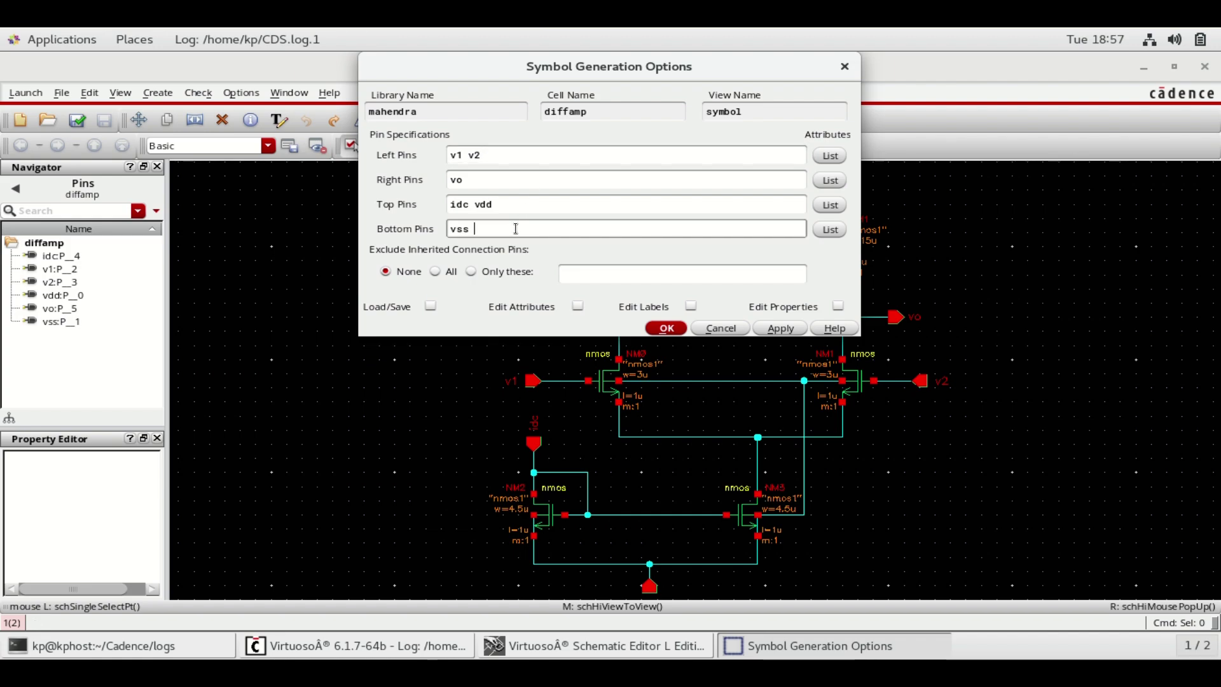
{"action": "left_click", "coordinate": [665, 328]}
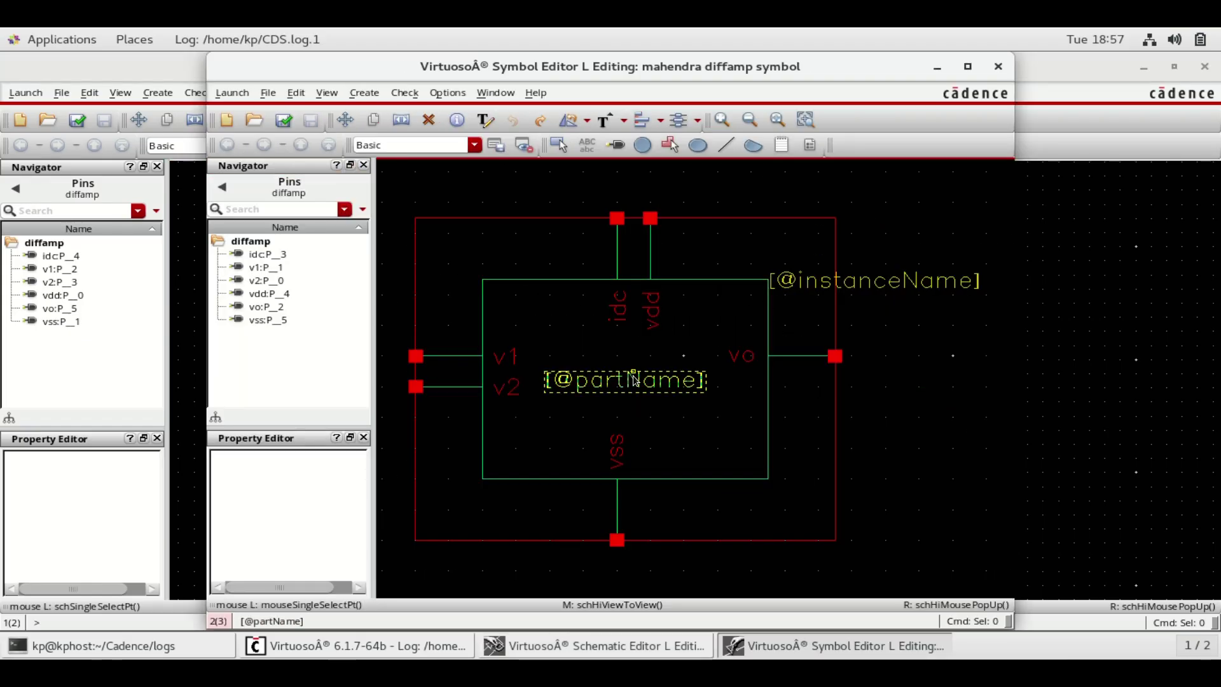
- Replace the part name label in the middle of the symbol with the text diffamp
{"action": "right_click", "coordinate": [635, 380]}
{"action": "left_click", "coordinate": [663, 412]}
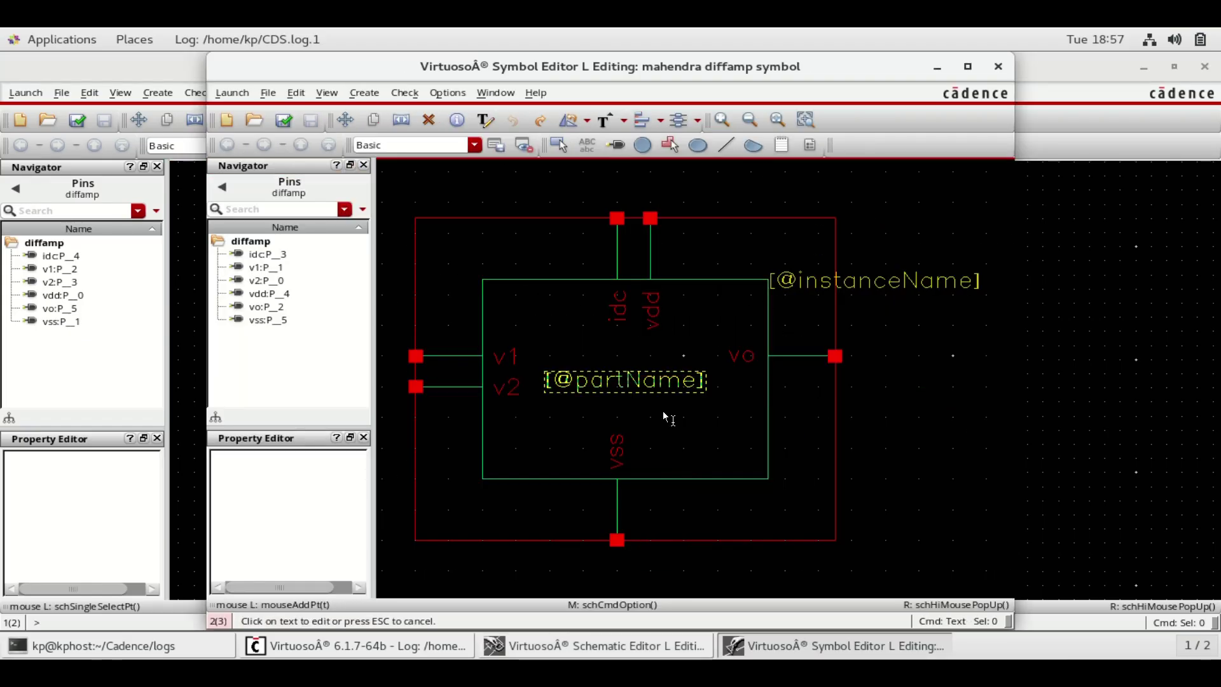
{"action": "right_click", "coordinate": [664, 377]}
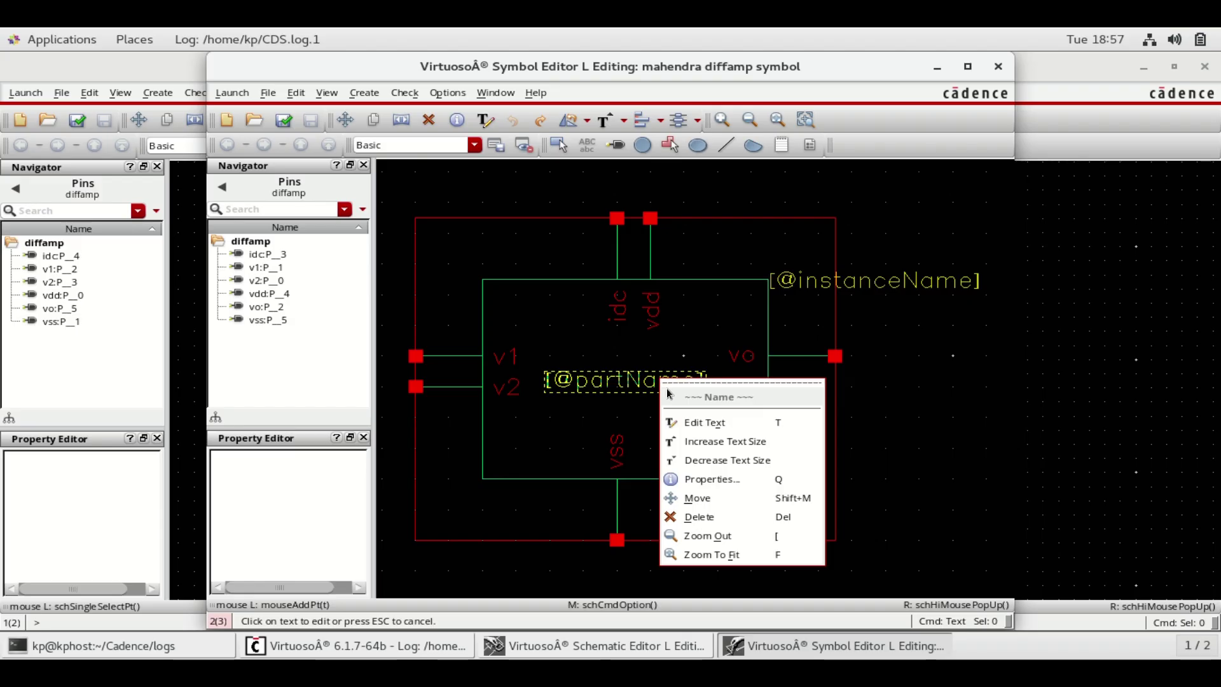
{"action": "left_click", "coordinate": [697, 424]}
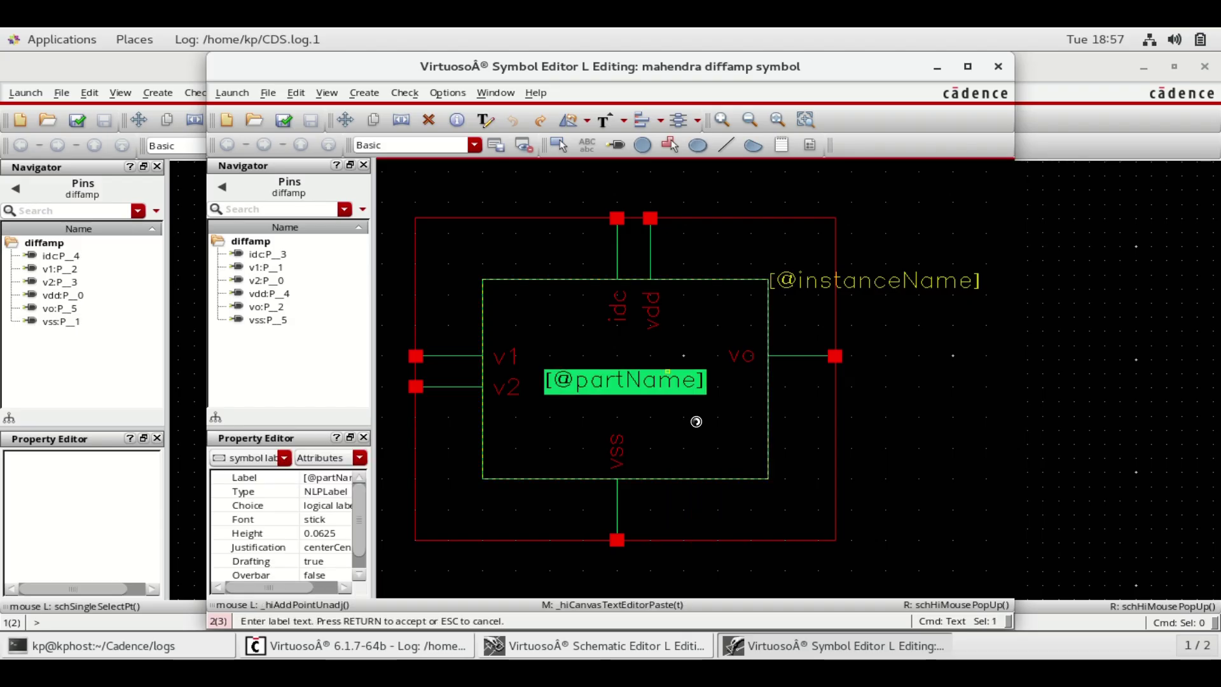
{"action": "type", "text": "diff"}
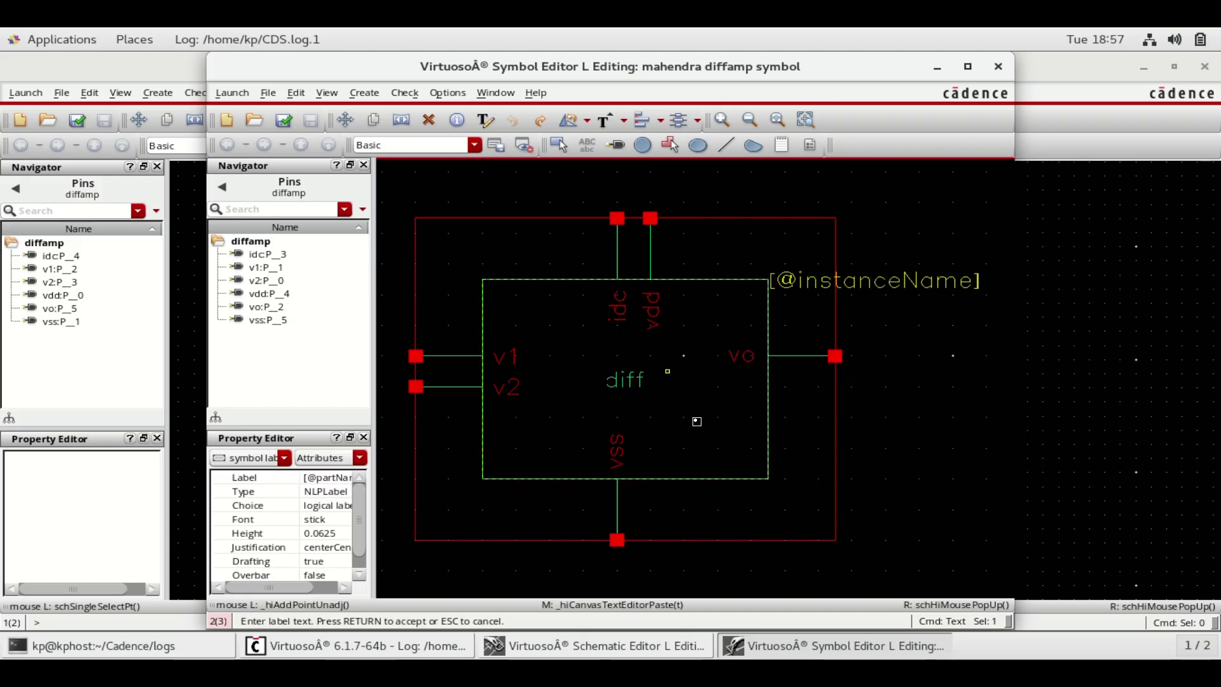
{"action": "type", "text": "amp"}
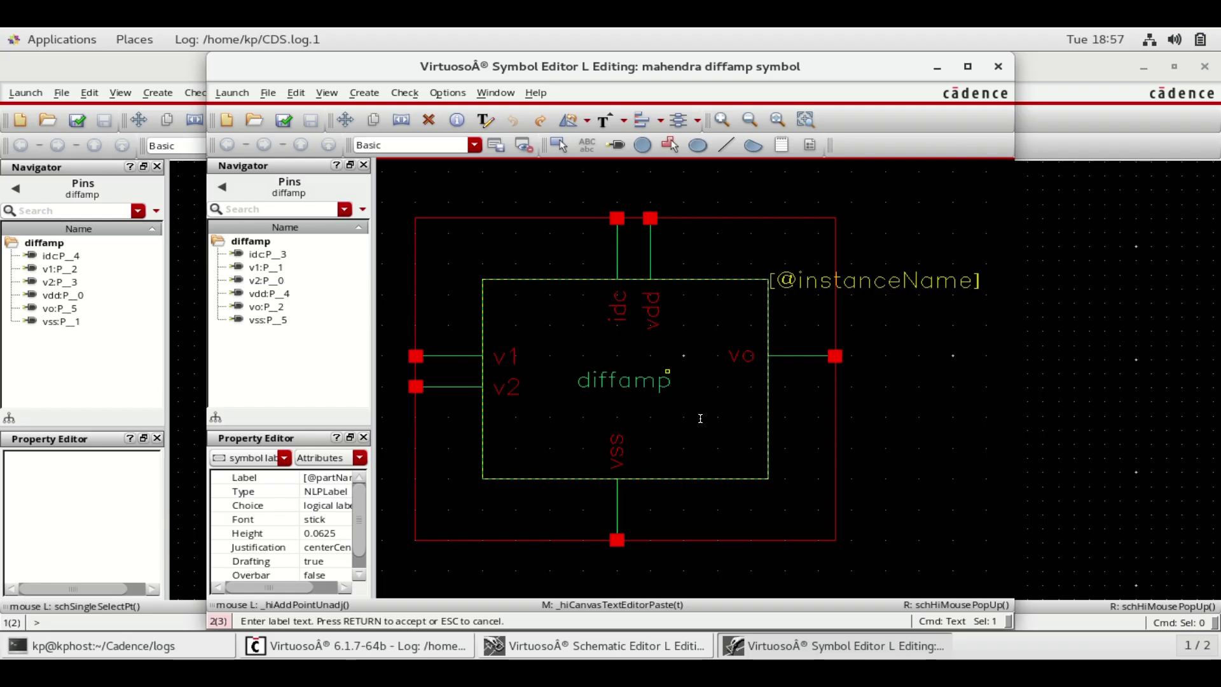
- Replace the symbol's instance name label with io, and check, save and close the symbol
{"action": "left_click", "coordinate": [905, 287]}
{"action": "right_click", "coordinate": [904, 290]}
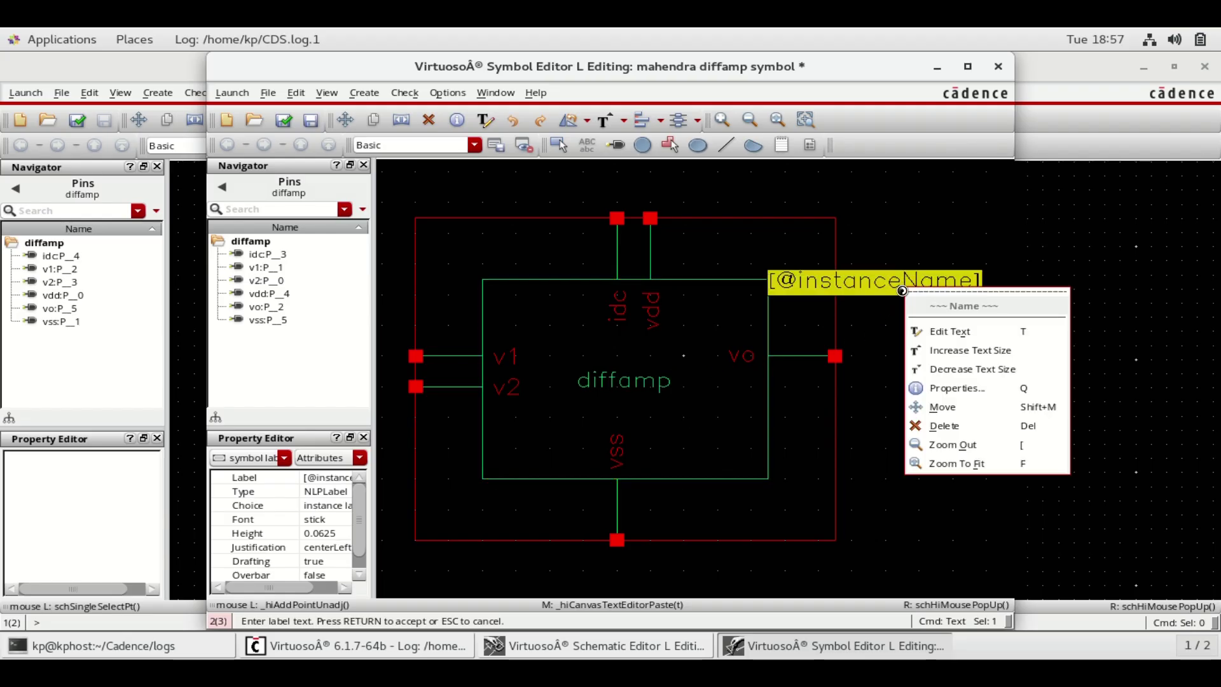
{"action": "key", "text": "bracketleft"}
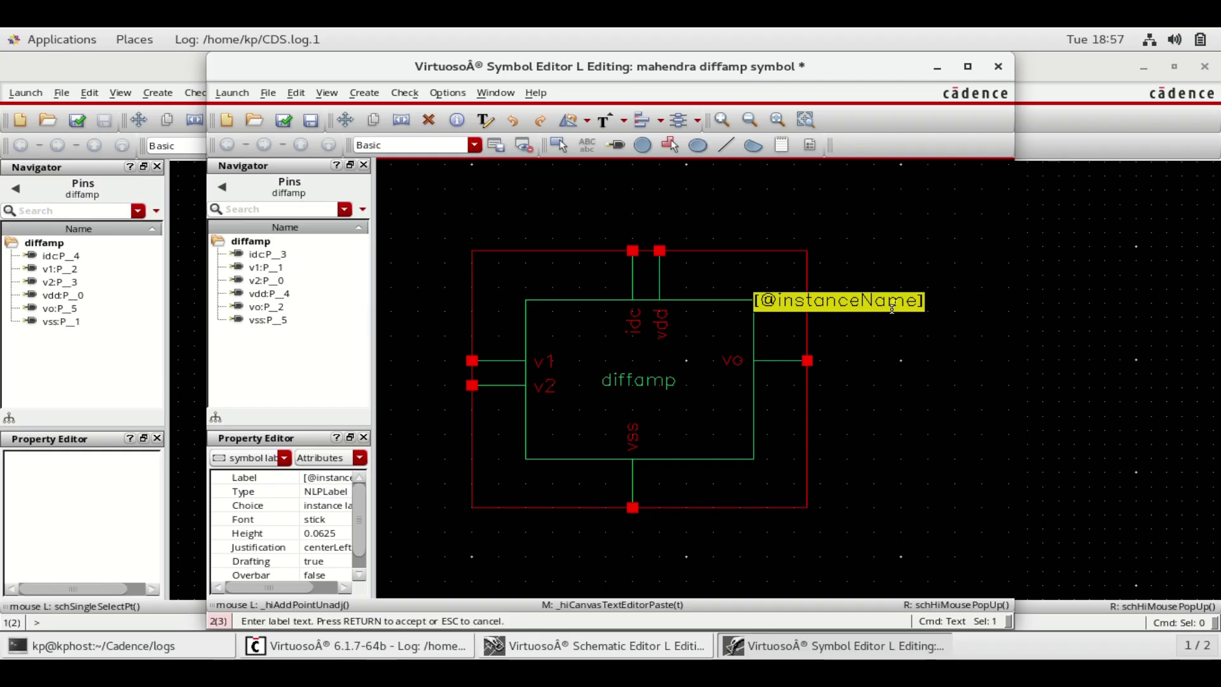
{"action": "key", "text": "BackSpace"}
{"action": "type", "text": "io"}
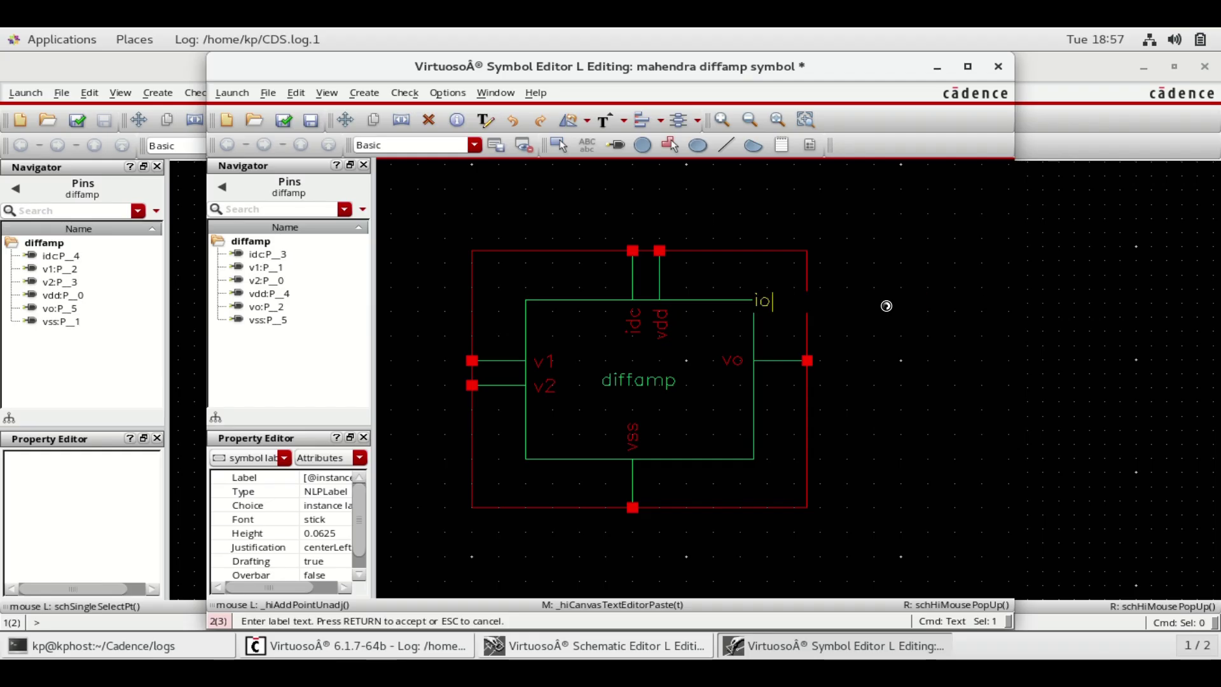
{"action": "key", "text": "Return"}
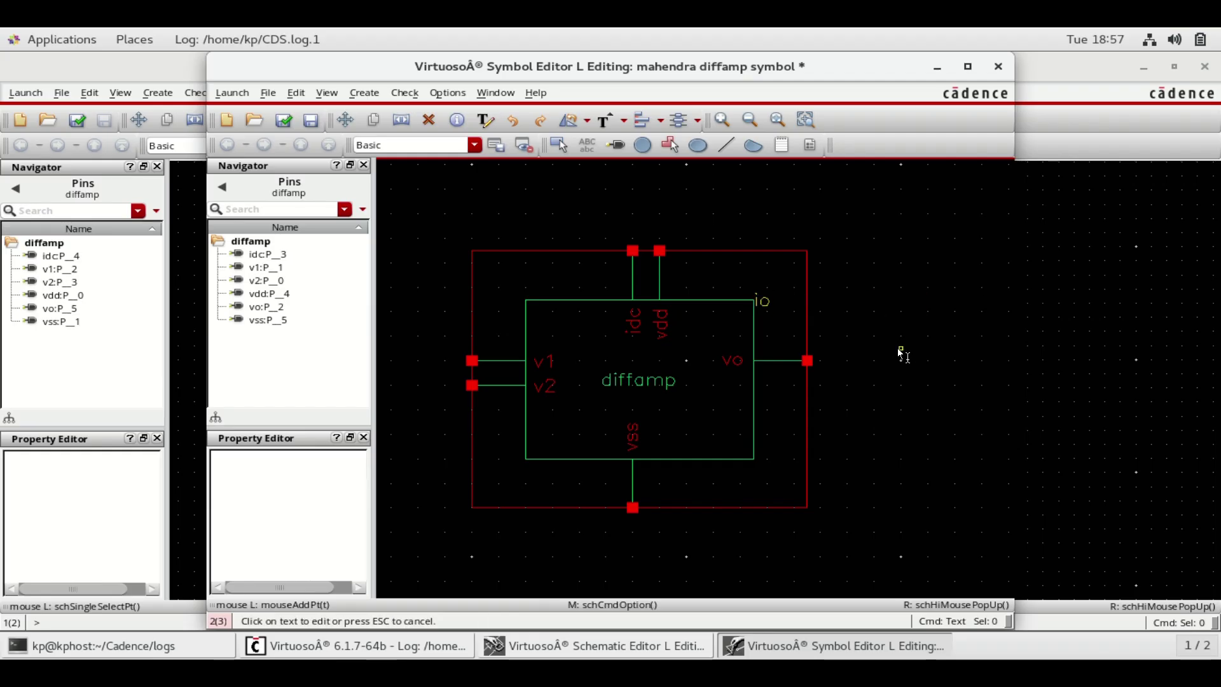
{"action": "left_click", "coordinate": [283, 119]}
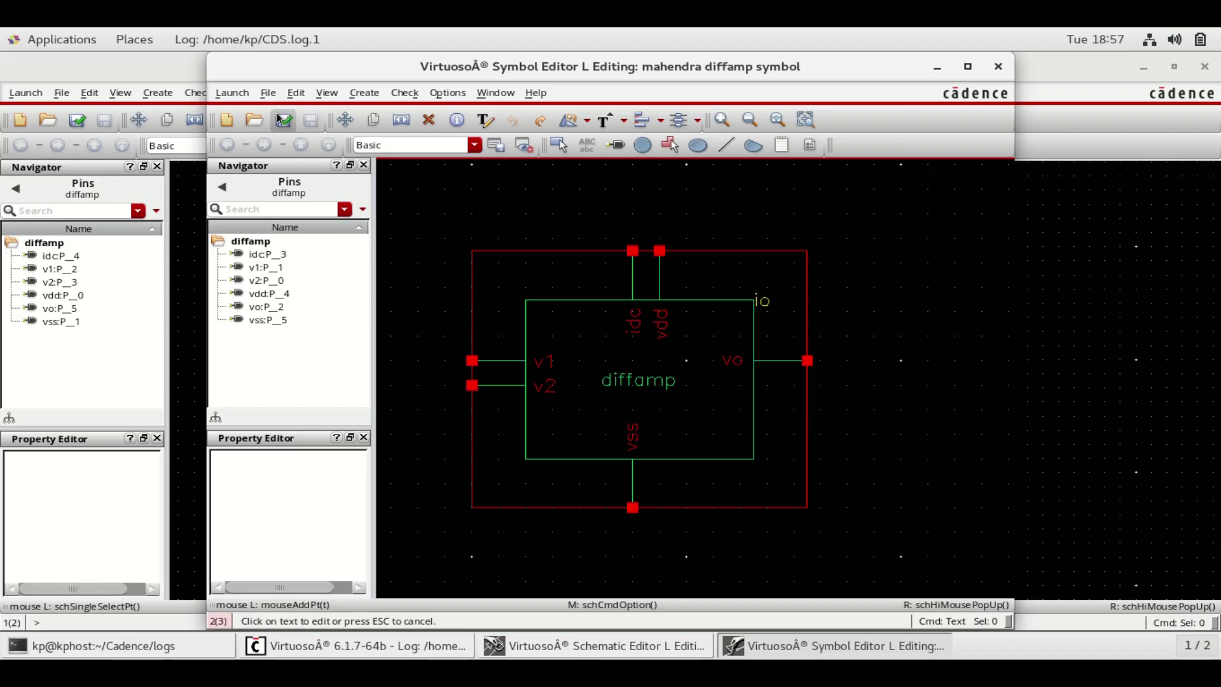
{"action": "left_click", "coordinate": [998, 68]}
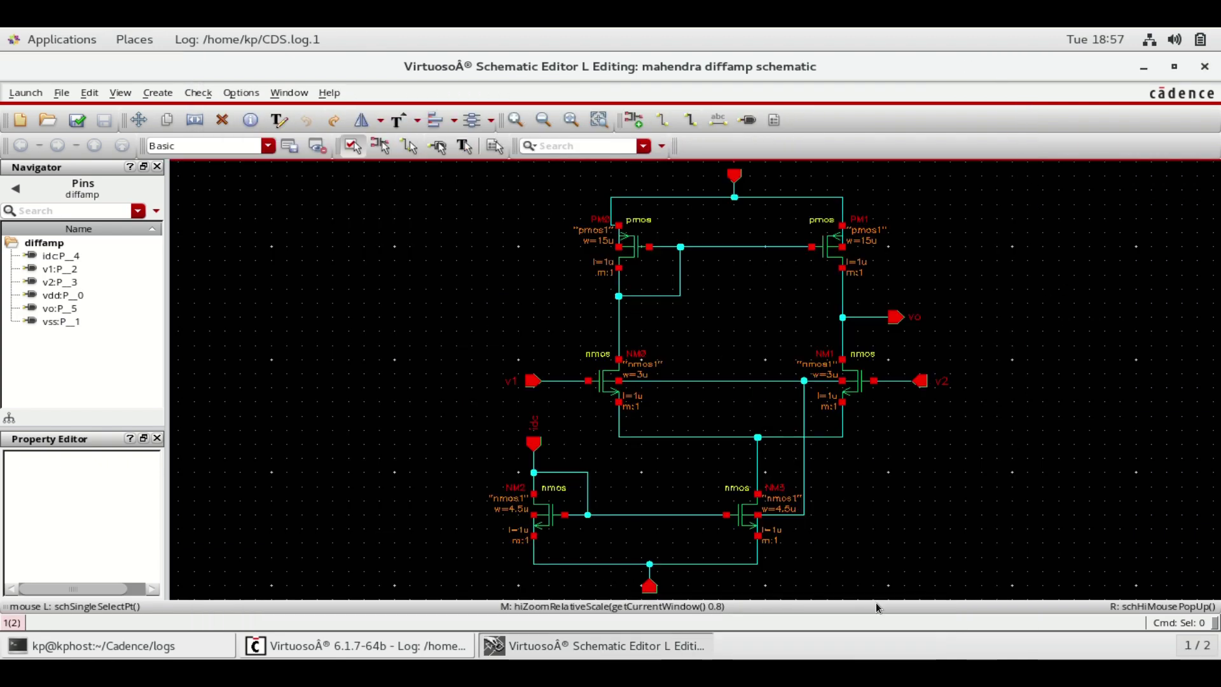
- Create a new schematic cellview named diffamp_test in the mahendra library and maximize its editor window
{"action": "left_click", "coordinate": [389, 642]}
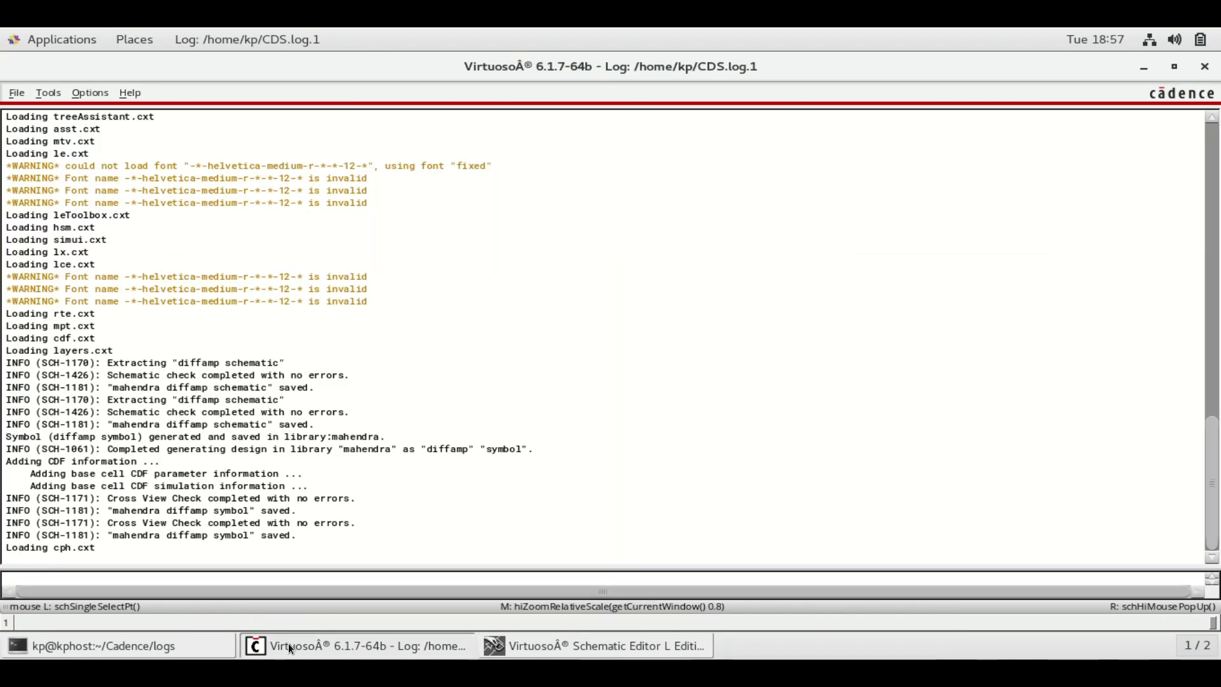
{"action": "left_click", "coordinate": [16, 94]}
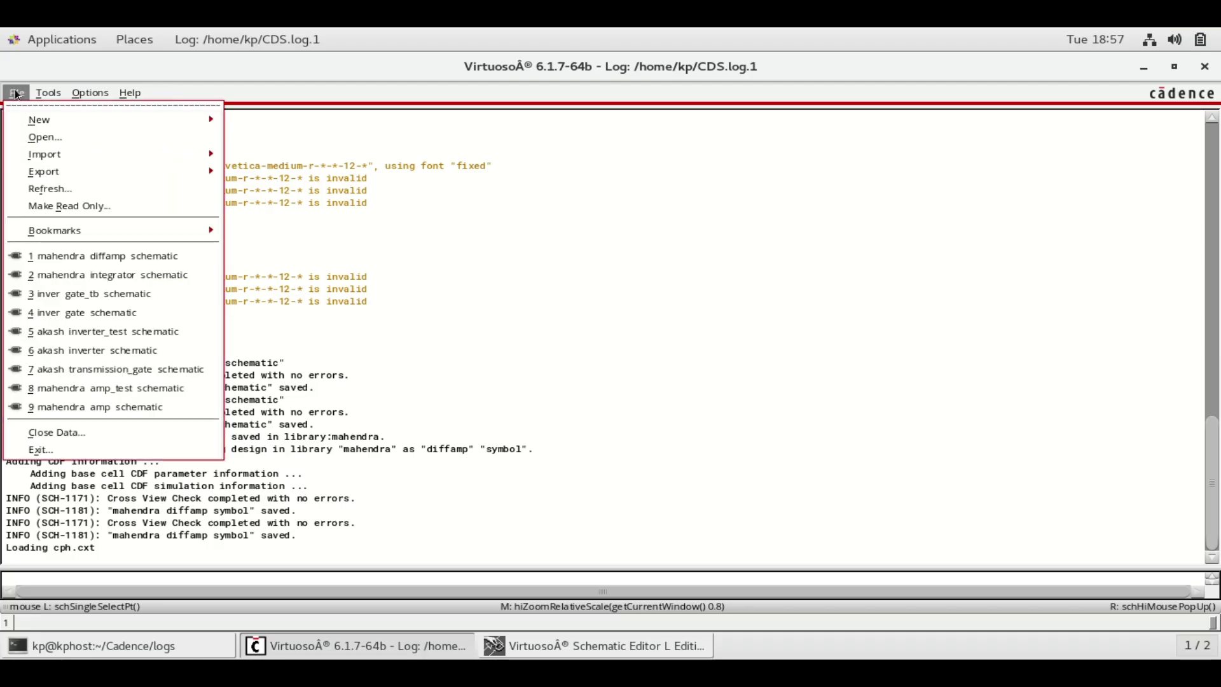
{"action": "mouse_move", "coordinate": [37, 122]}
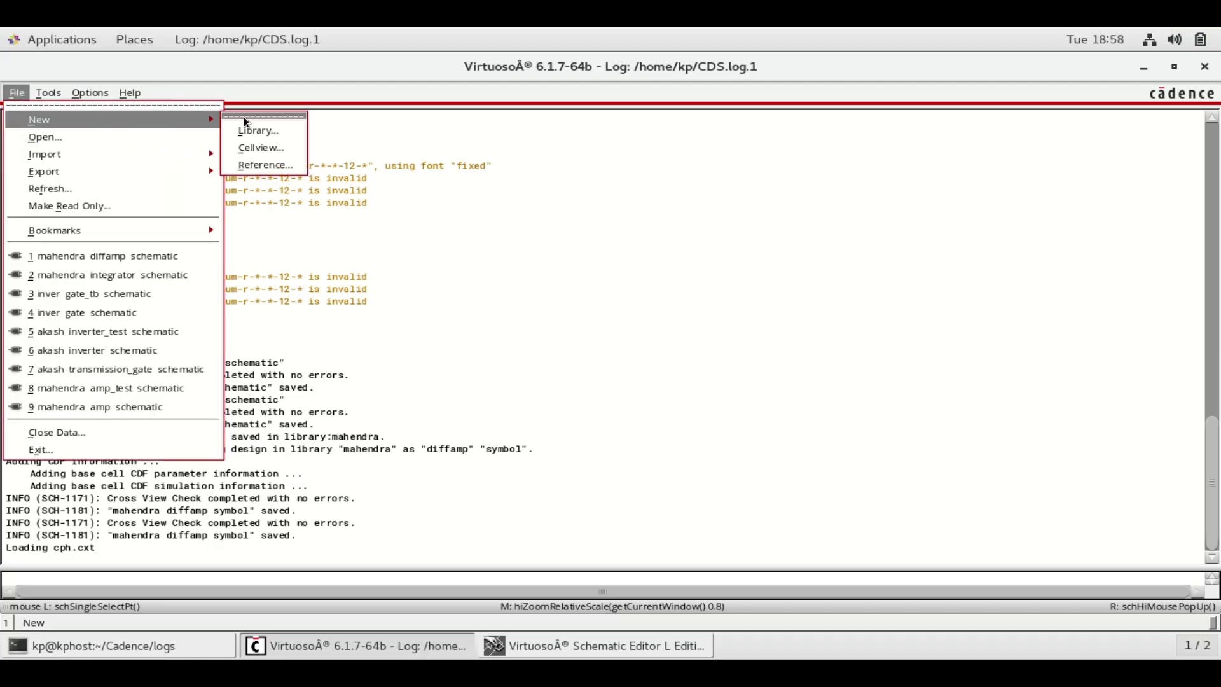
{"action": "left_click", "coordinate": [261, 146]}
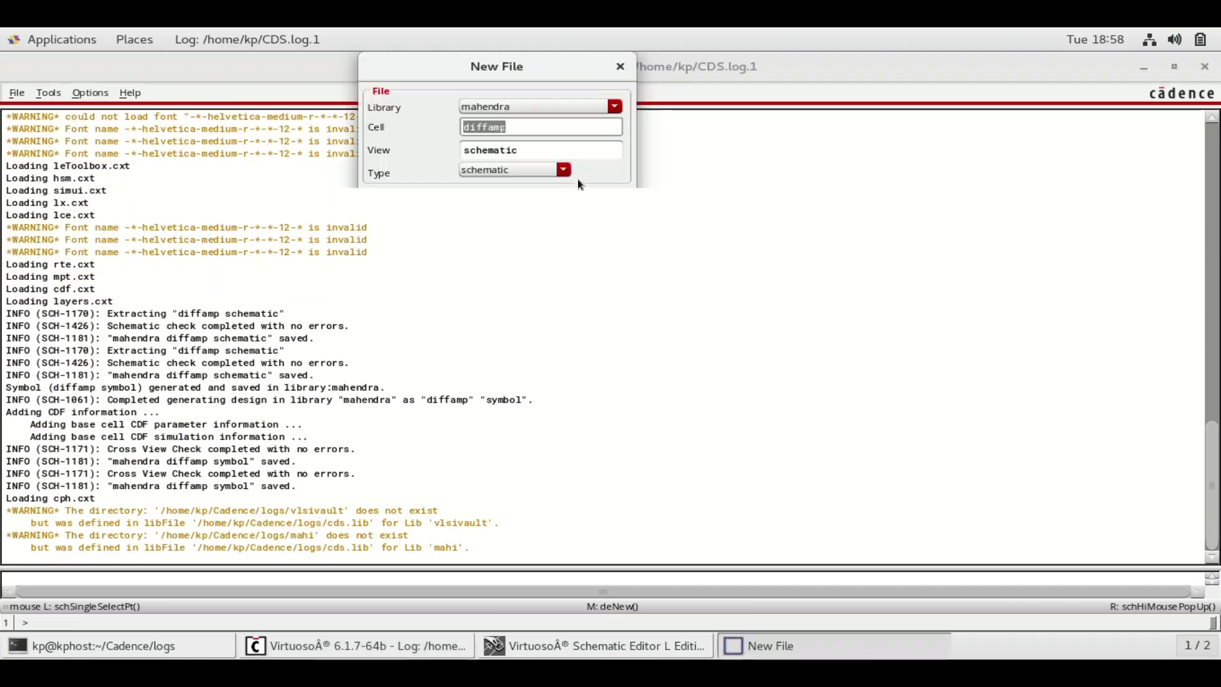
{"action": "left_click", "coordinate": [554, 130]}
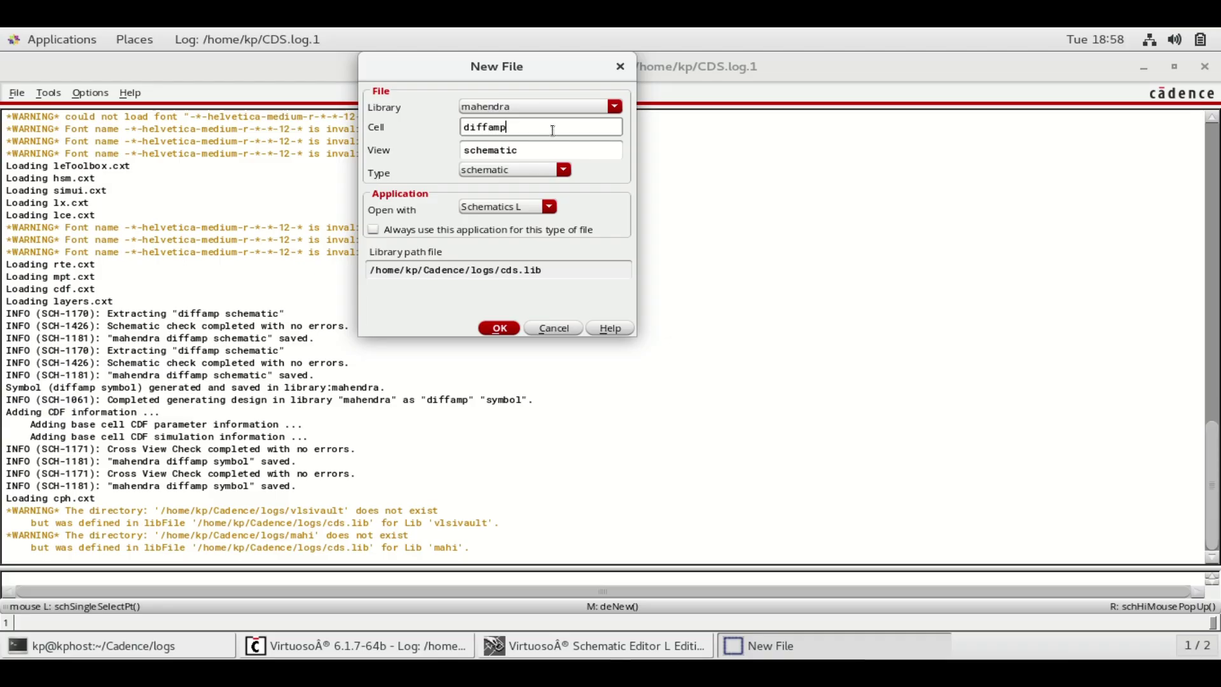
{"action": "type", "text": "_test"}
{"action": "left_click", "coordinate": [506, 326]}
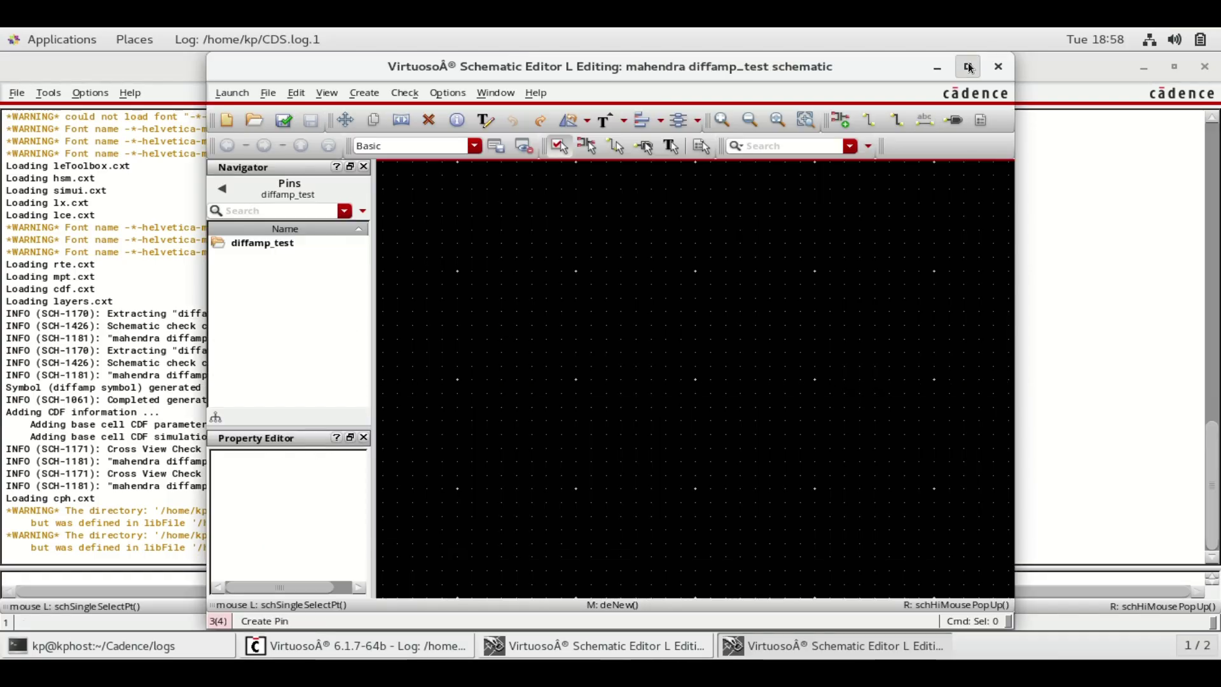
{"action": "left_click", "coordinate": [969, 67]}
- Place an instance of the diffamp symbol from the mahendra library in the middle of the test schematic
{"action": "left_click", "coordinate": [152, 93]}
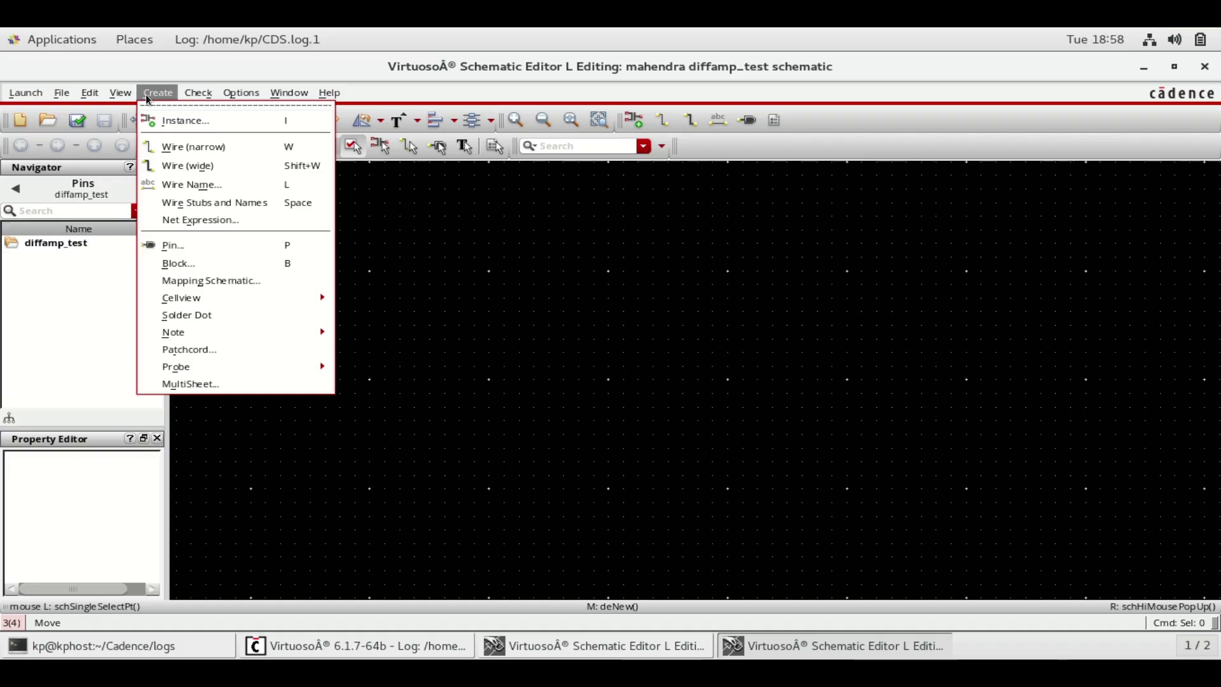
{"action": "left_click", "coordinate": [191, 120]}
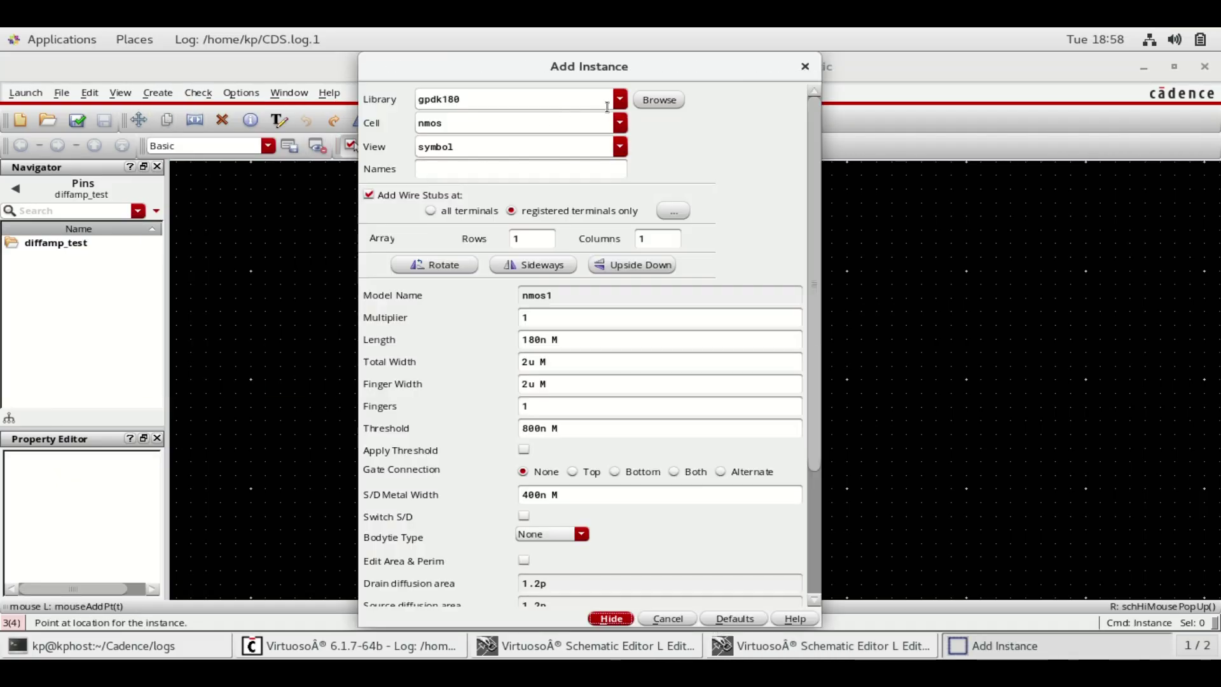
{"action": "left_click", "coordinate": [619, 102]}
{"action": "scroll", "coordinate": [608, 347], "scroll_direction": "down", "scroll_amount": 5}
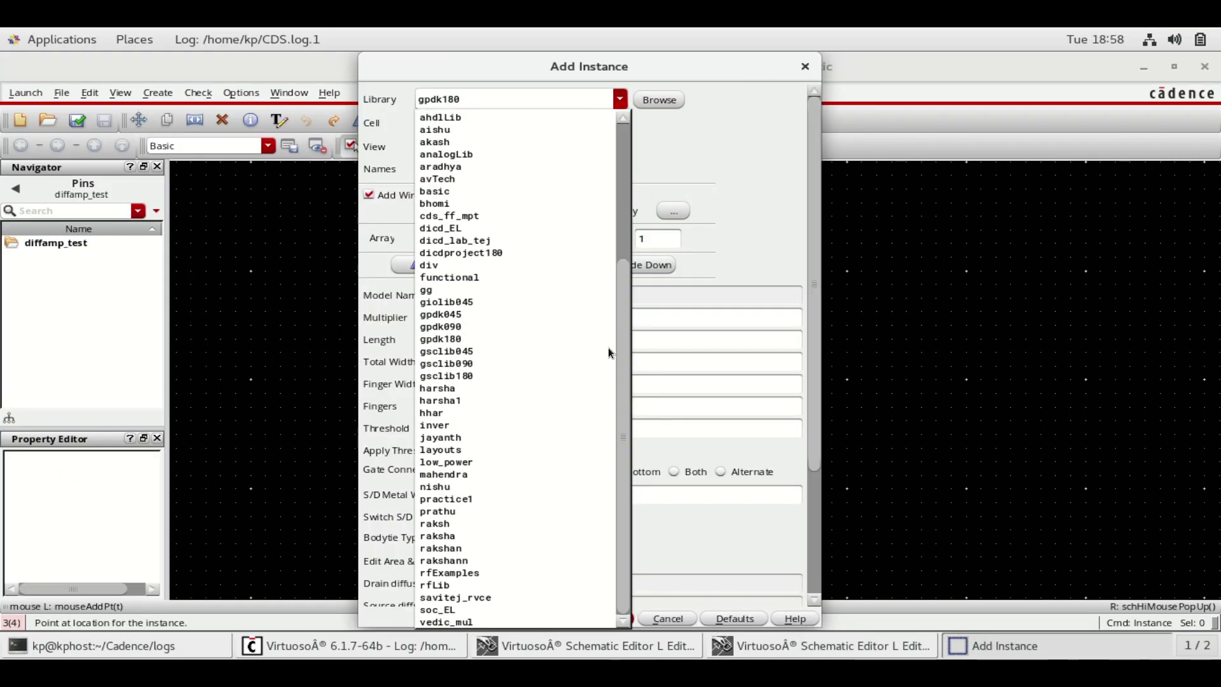
{"action": "left_click", "coordinate": [464, 475]}
{"action": "left_click", "coordinate": [619, 123]}
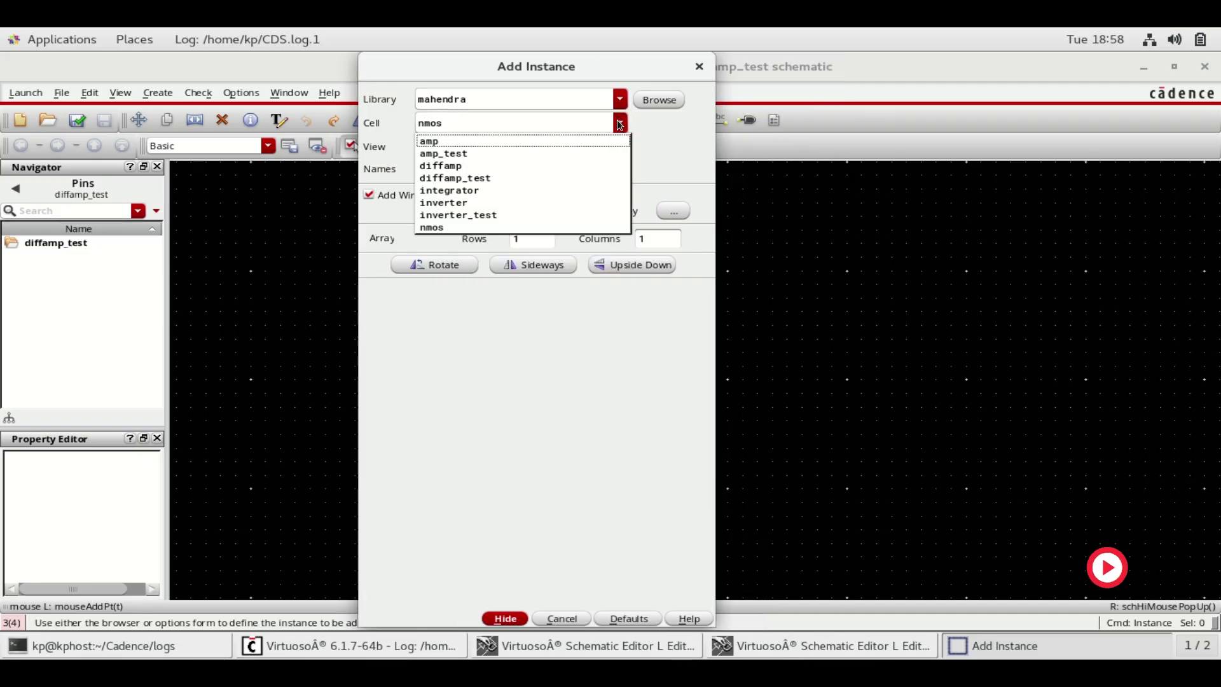
{"action": "left_click", "coordinate": [570, 167]}
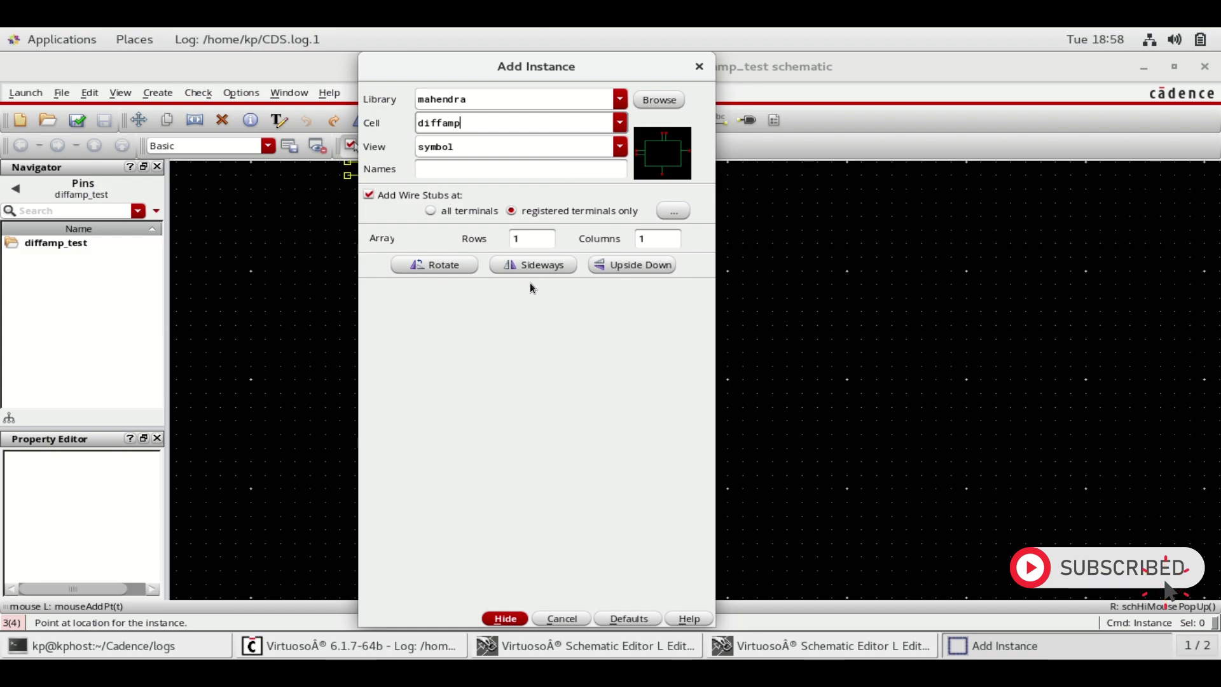
{"action": "left_click", "coordinate": [505, 617]}
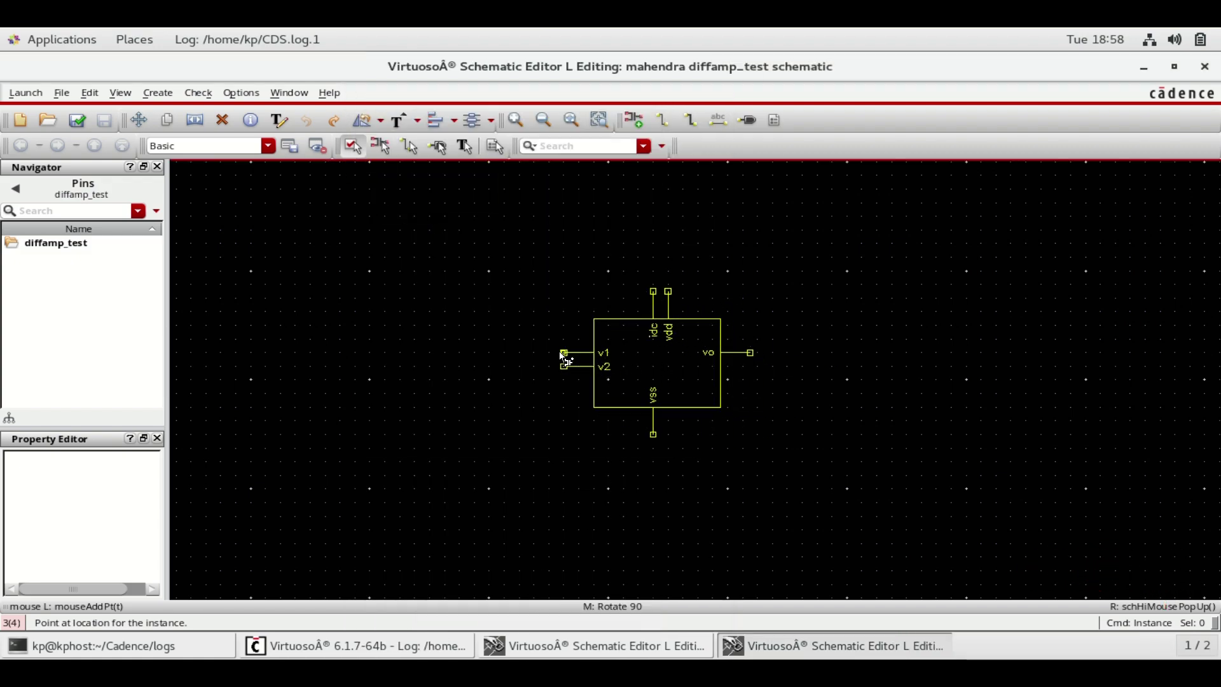
{"action": "left_click", "coordinate": [560, 352]}
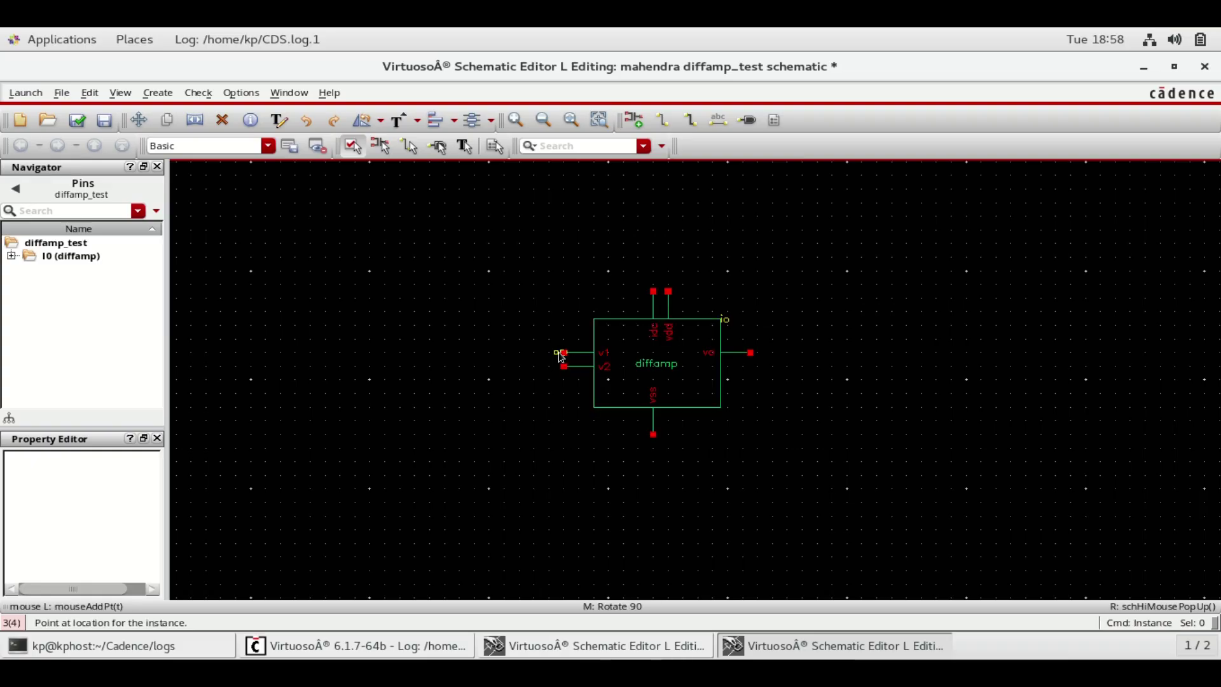
- Choose the vsin cell from analogLib as the next instance to add
{"action": "left_click", "coordinate": [620, 101]}
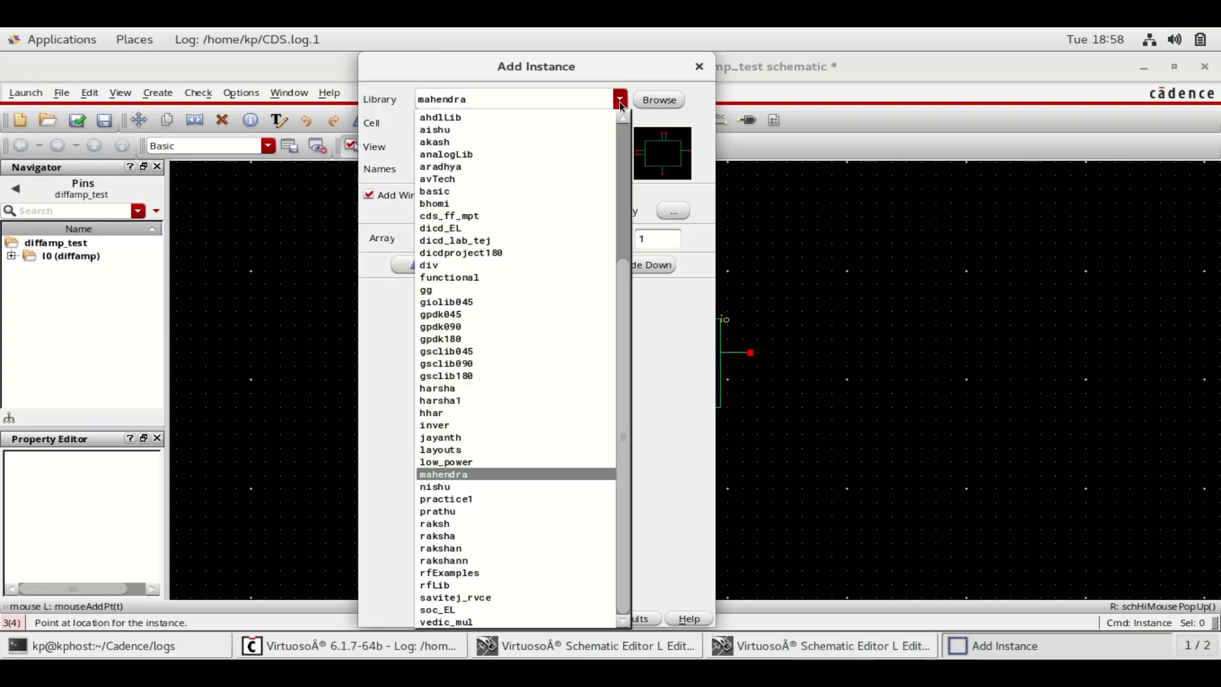
{"action": "left_click", "coordinate": [543, 153]}
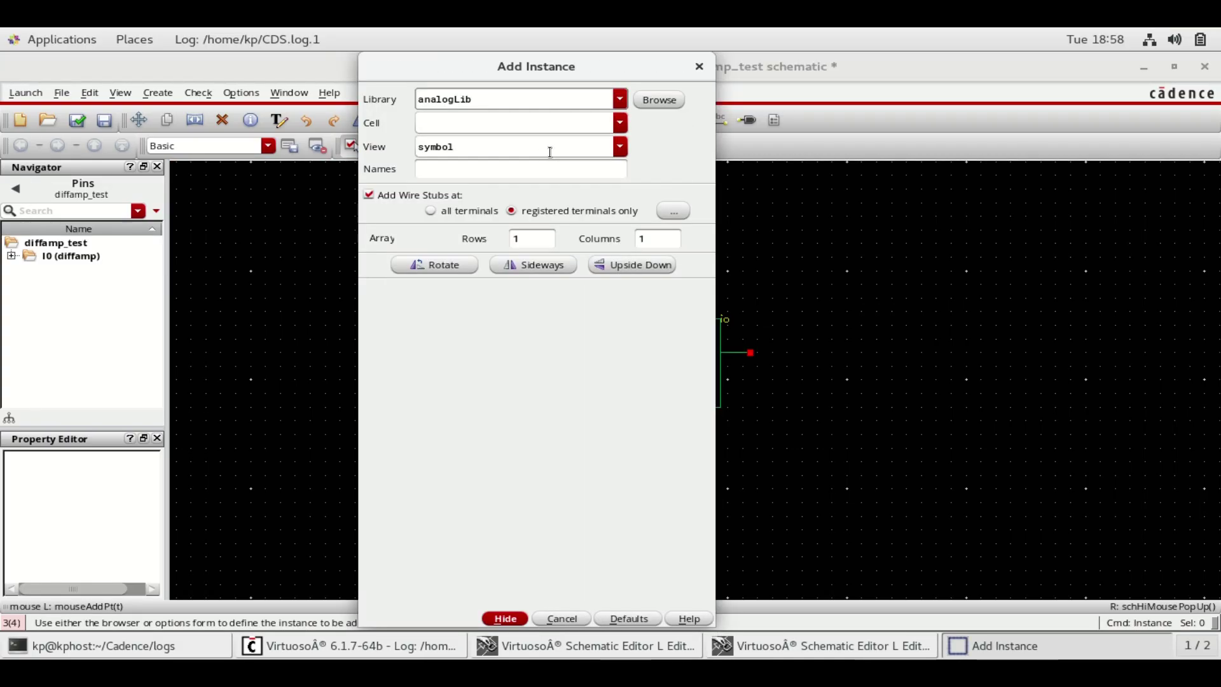
{"action": "left_click", "coordinate": [620, 123]}
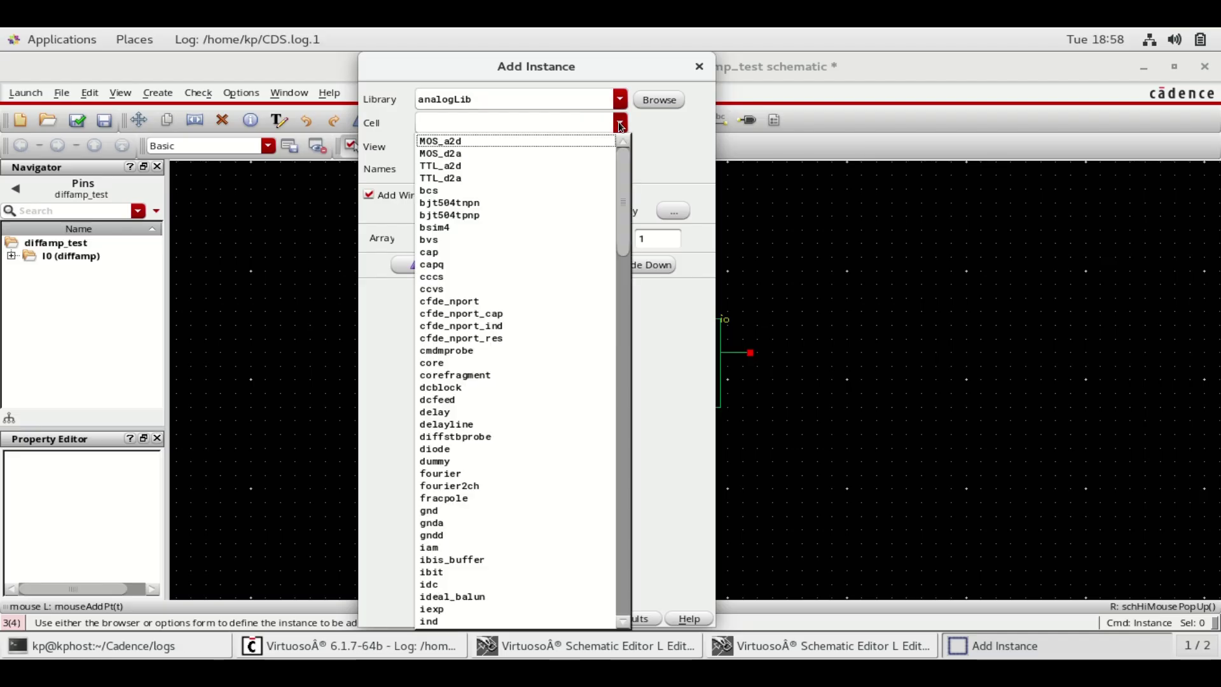
{"action": "left_click_drag", "start_coordinate": [628, 177], "coordinate": [621, 514]}
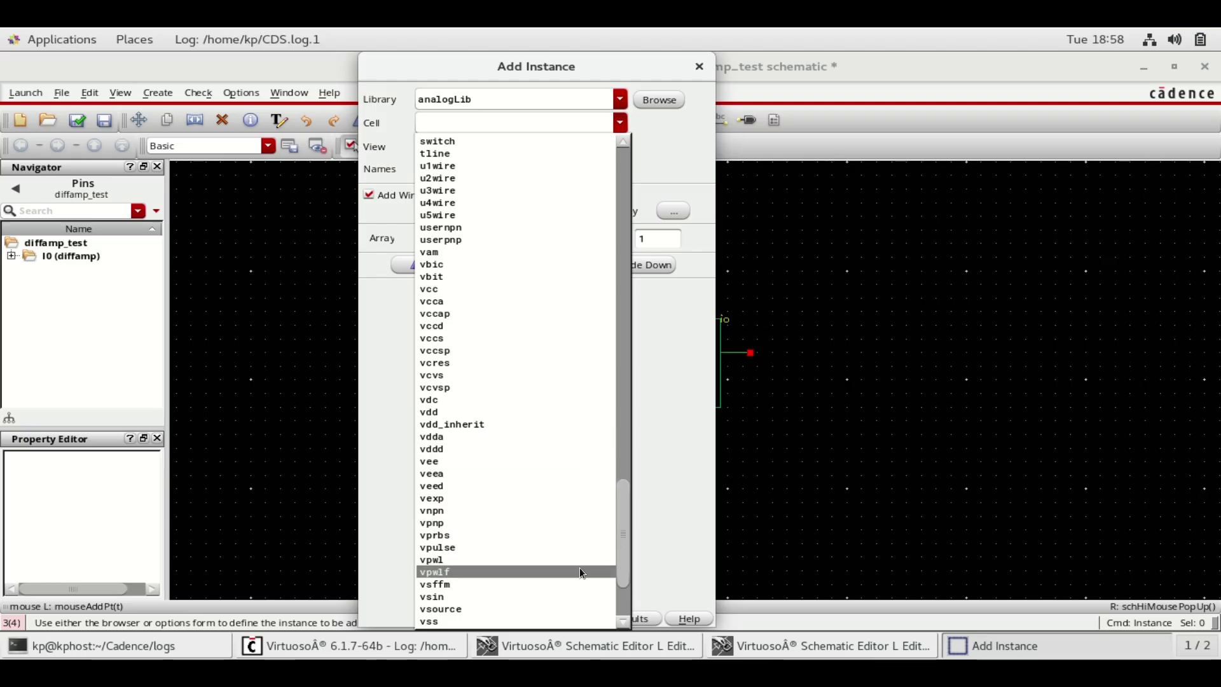
{"action": "left_click", "coordinate": [553, 596]}
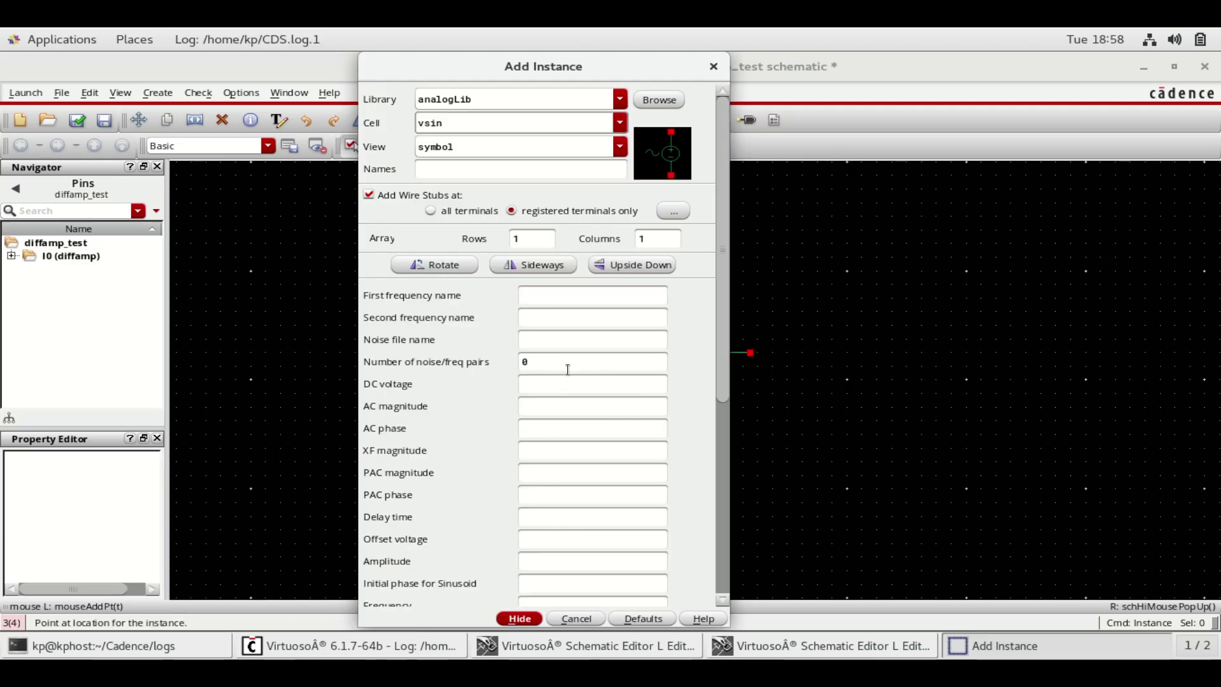
- Place the vsin source left of the diffamp block with DC voltage 0 V, AC magnitude 1 V, offset 0 V, amplitude 5m V and frequency 1K
{"action": "left_click", "coordinate": [562, 382]}
{"action": "type", "text": "0"}
{"action": "left_click", "coordinate": [558, 404]}
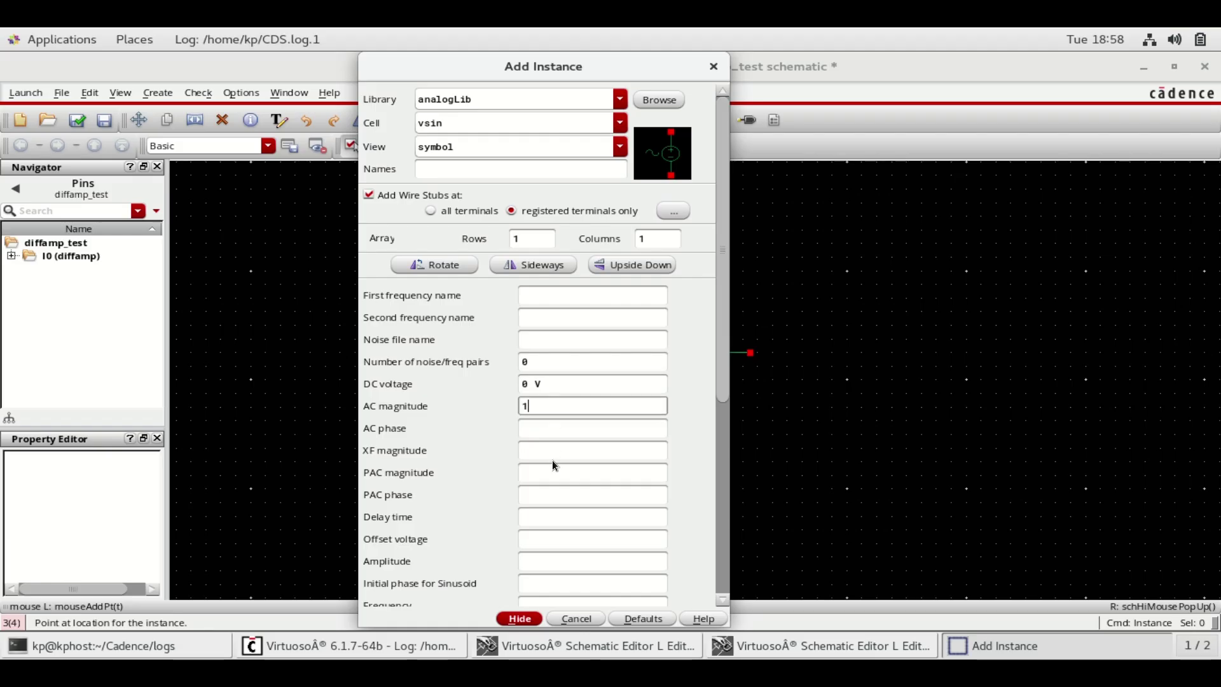
{"action": "left_click", "coordinate": [543, 539]}
{"action": "type", "text": "0"}
{"action": "scroll", "coordinate": [543, 538], "scroll_direction": "down", "scroll_amount": 3}
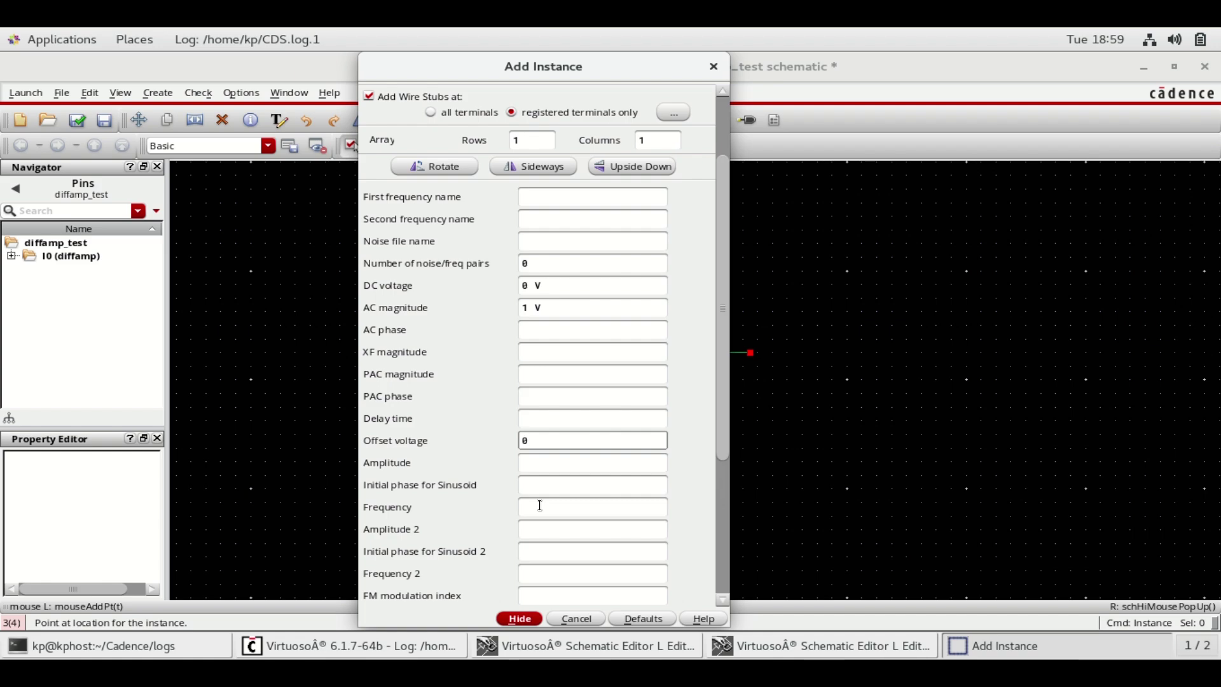
{"action": "left_click", "coordinate": [535, 471]}
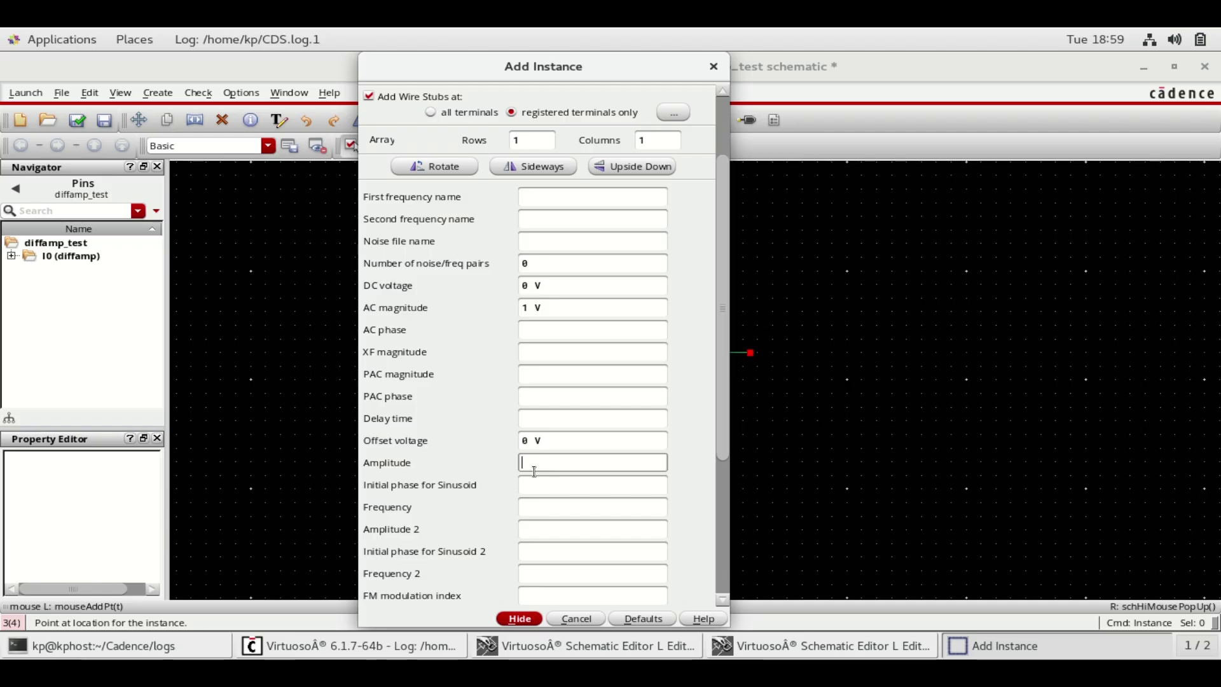
{"action": "left_click", "coordinate": [546, 507]}
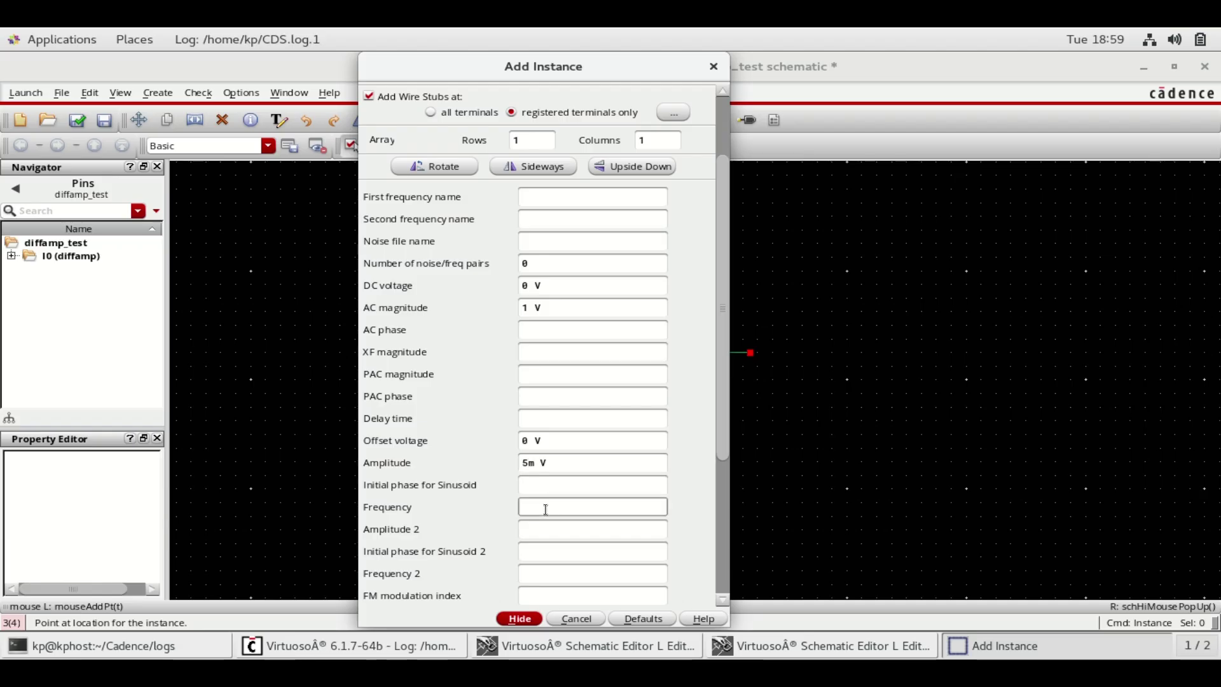
{"action": "left_click", "coordinate": [529, 617]}
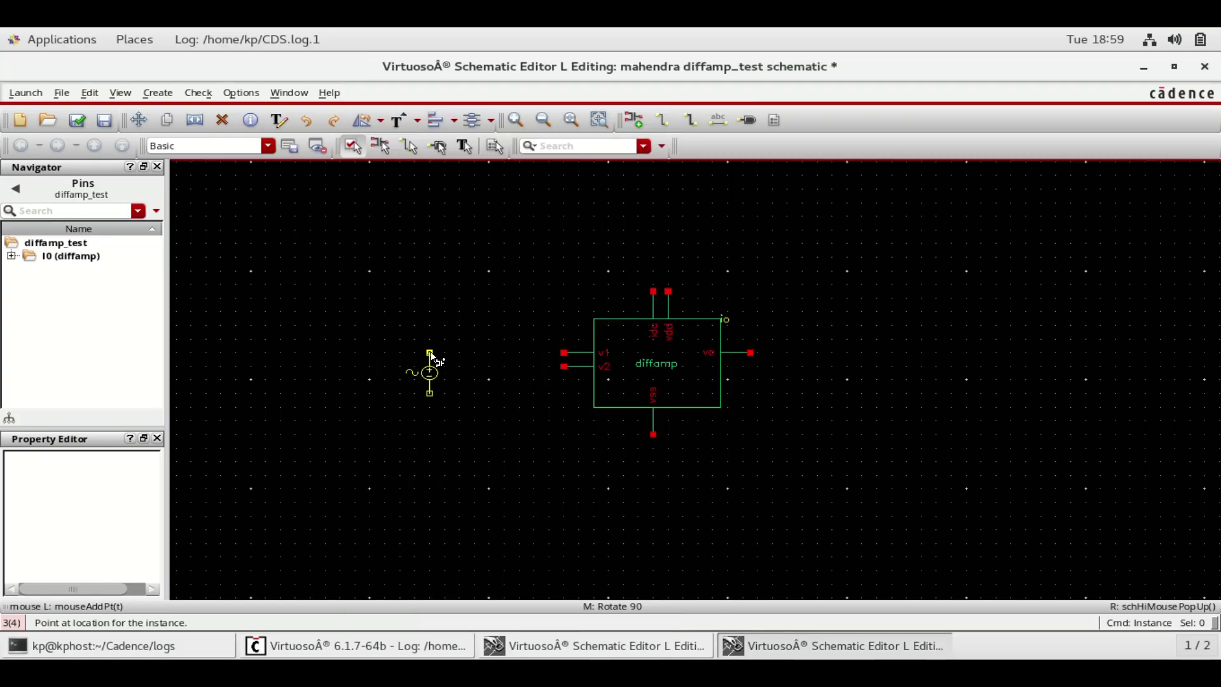
{"action": "left_click", "coordinate": [459, 352]}
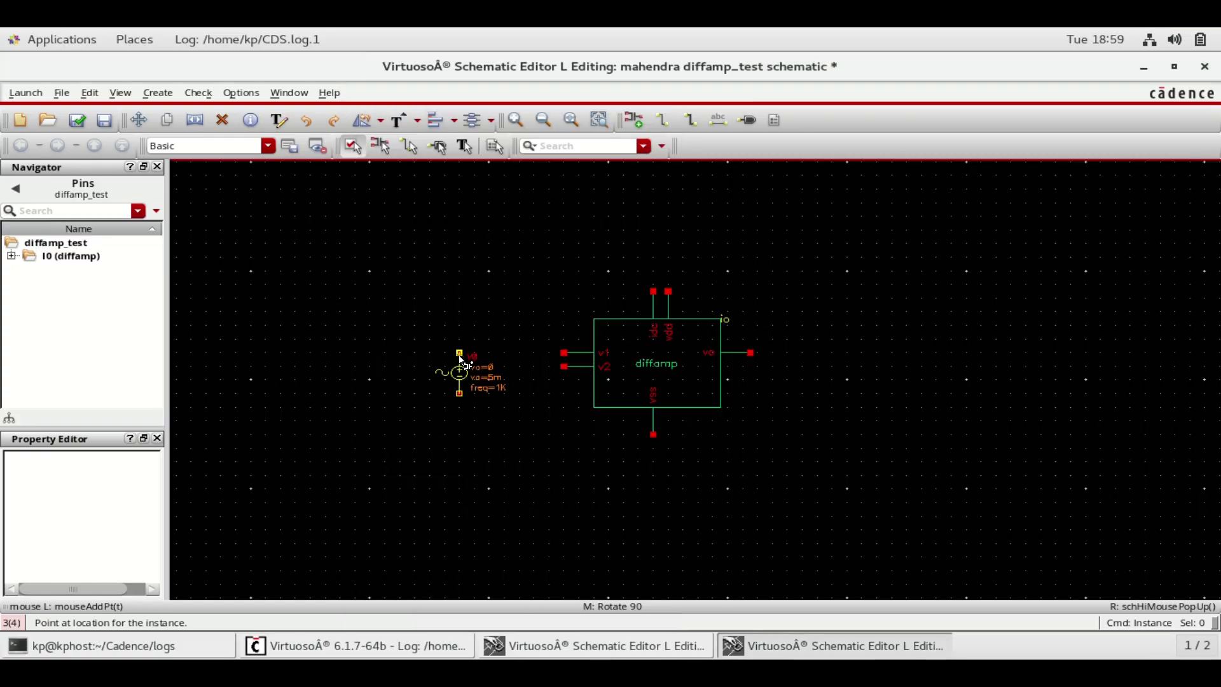
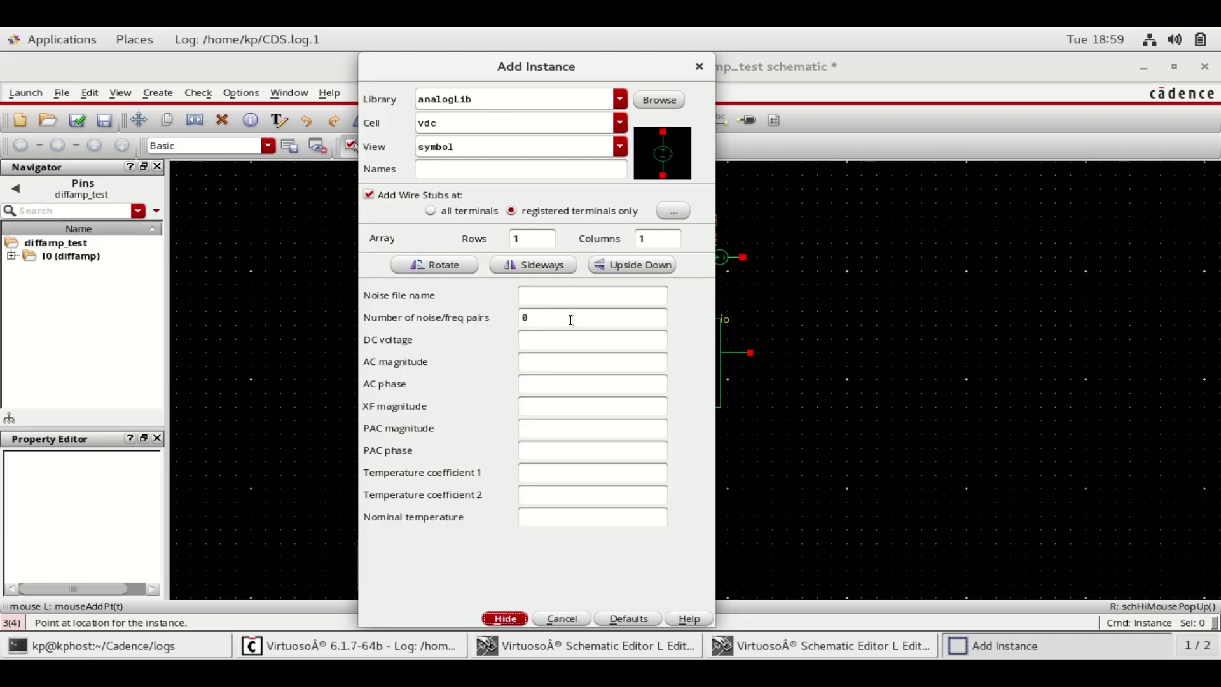
- Place a vdc source with a DC voltage of -2.5 below the diffamp block's vss pin
{"action": "left_click", "coordinate": [561, 341]}
{"action": "type", "text": "-2.5"}
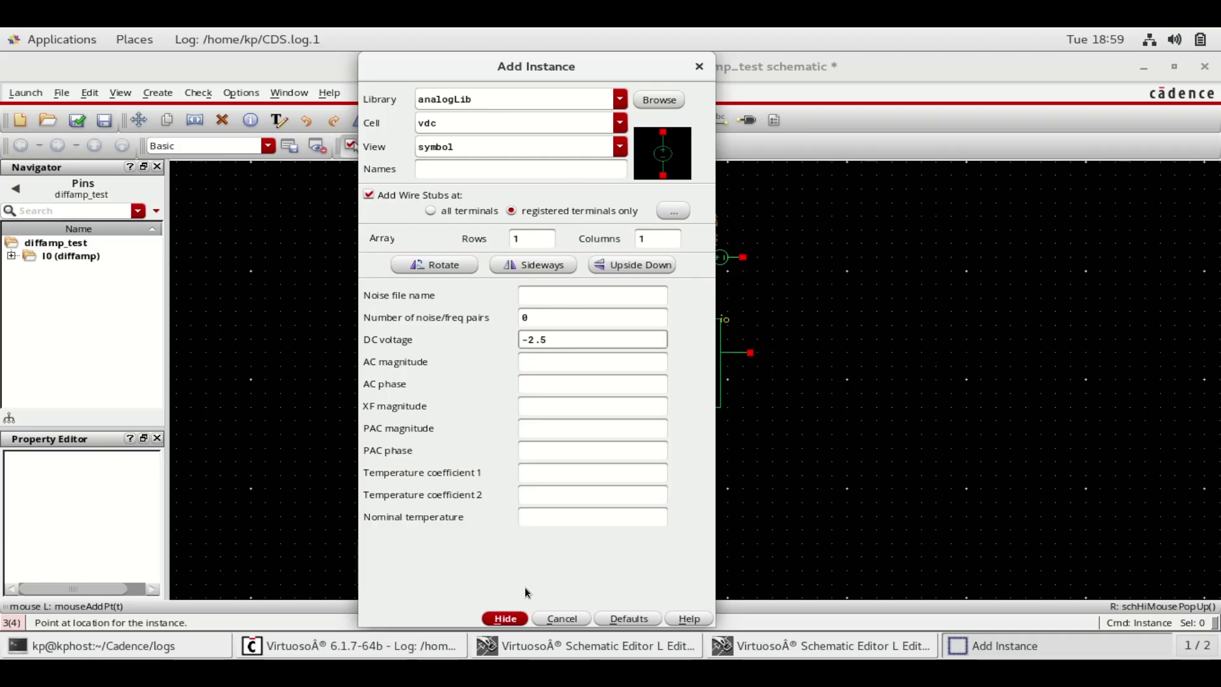
{"action": "left_click", "coordinate": [505, 618]}
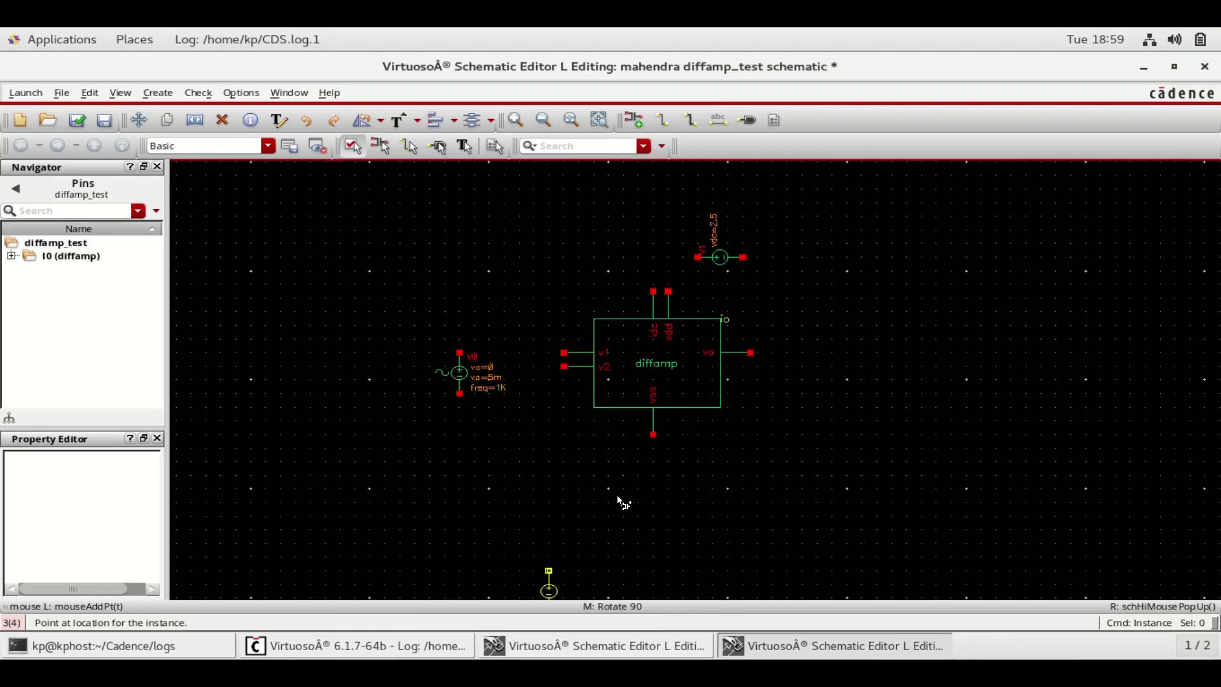
{"action": "left_click", "coordinate": [651, 487]}
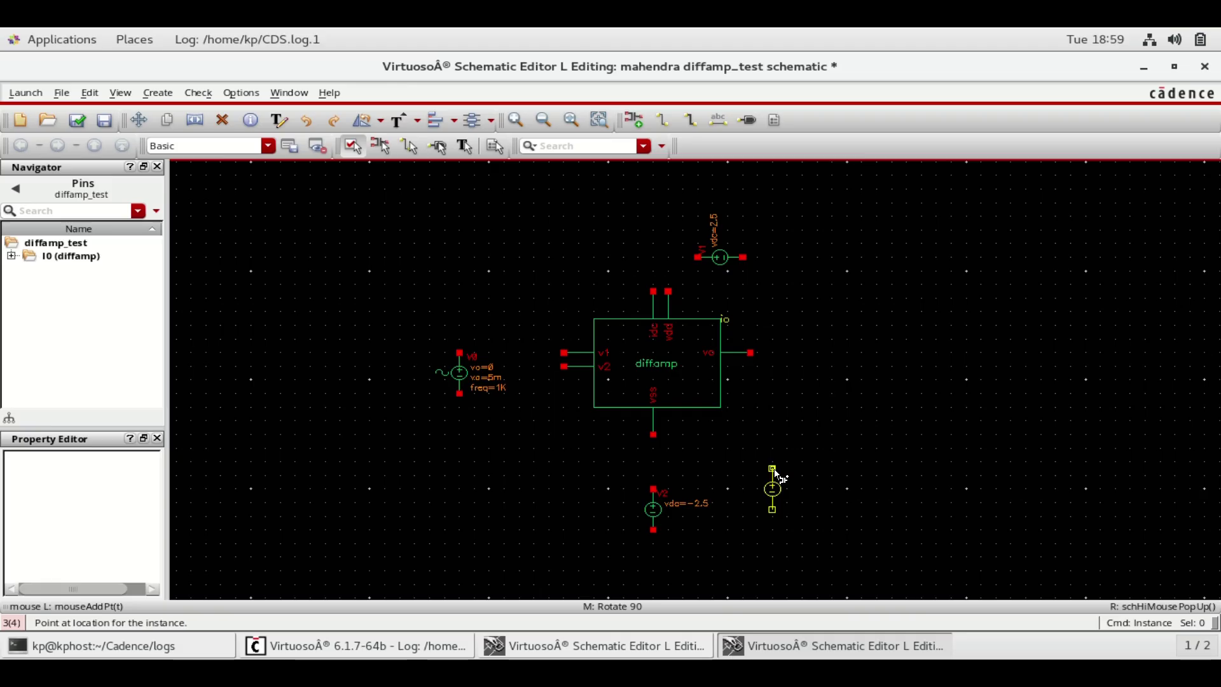
- Place an idc source from analogLib with a DC current of 30u above the diffamp block's idc pin
{"action": "key", "text": "F3"}
{"action": "left_click", "coordinate": [623, 128]}
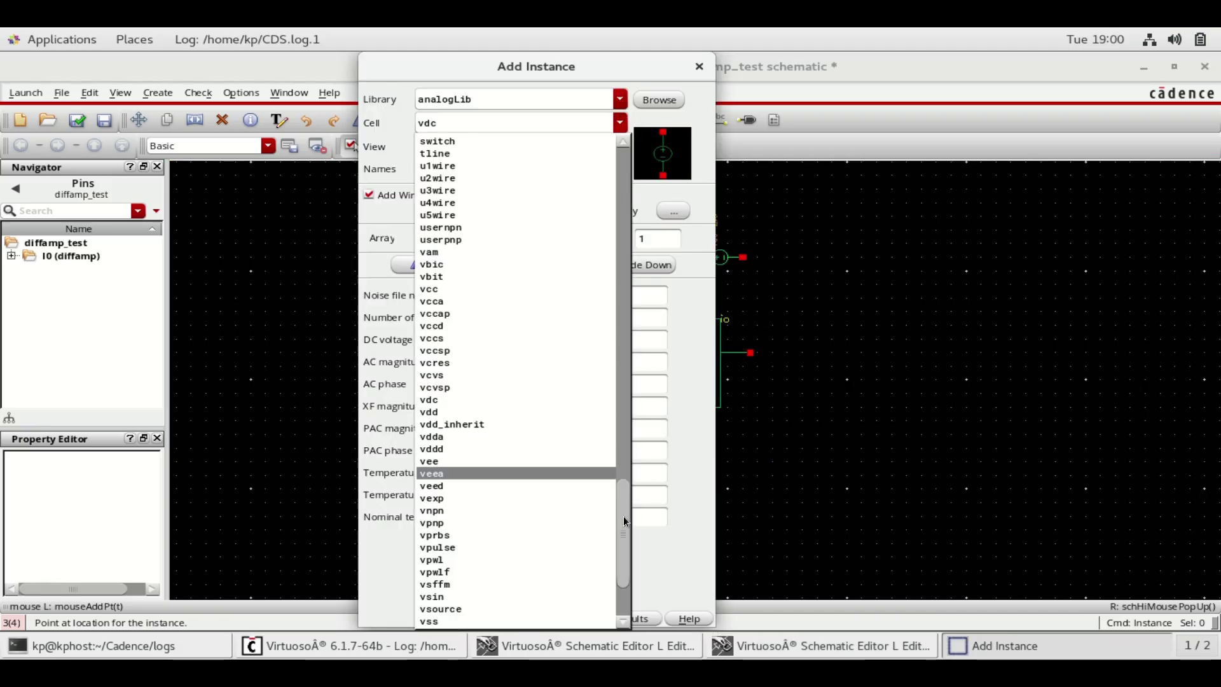
{"action": "left_click_drag", "start_coordinate": [624, 517], "coordinate": [609, 258]}
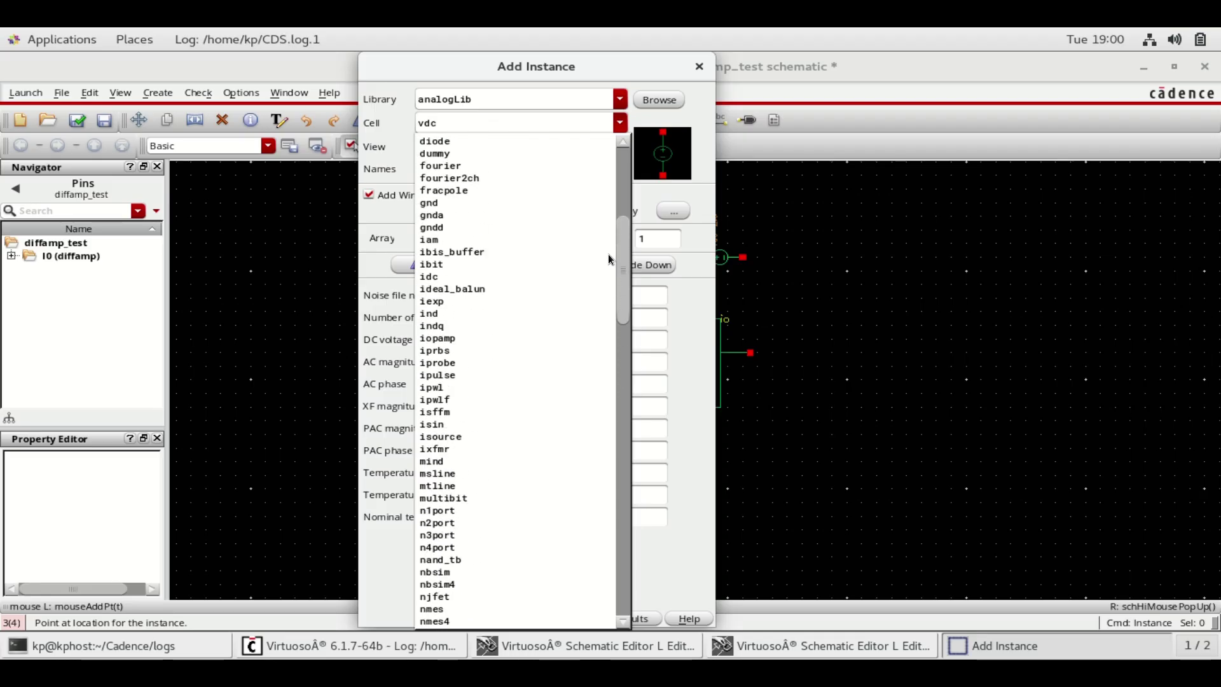
{"action": "left_click", "coordinate": [452, 276]}
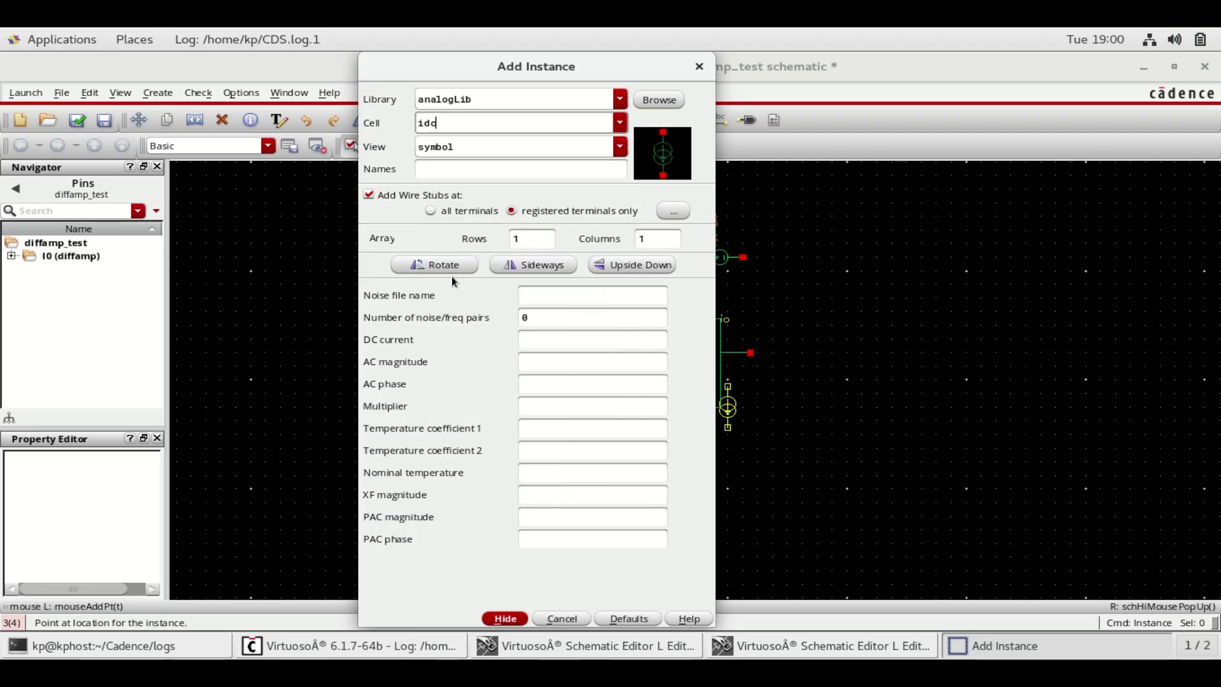
{"action": "left_click", "coordinate": [563, 344]}
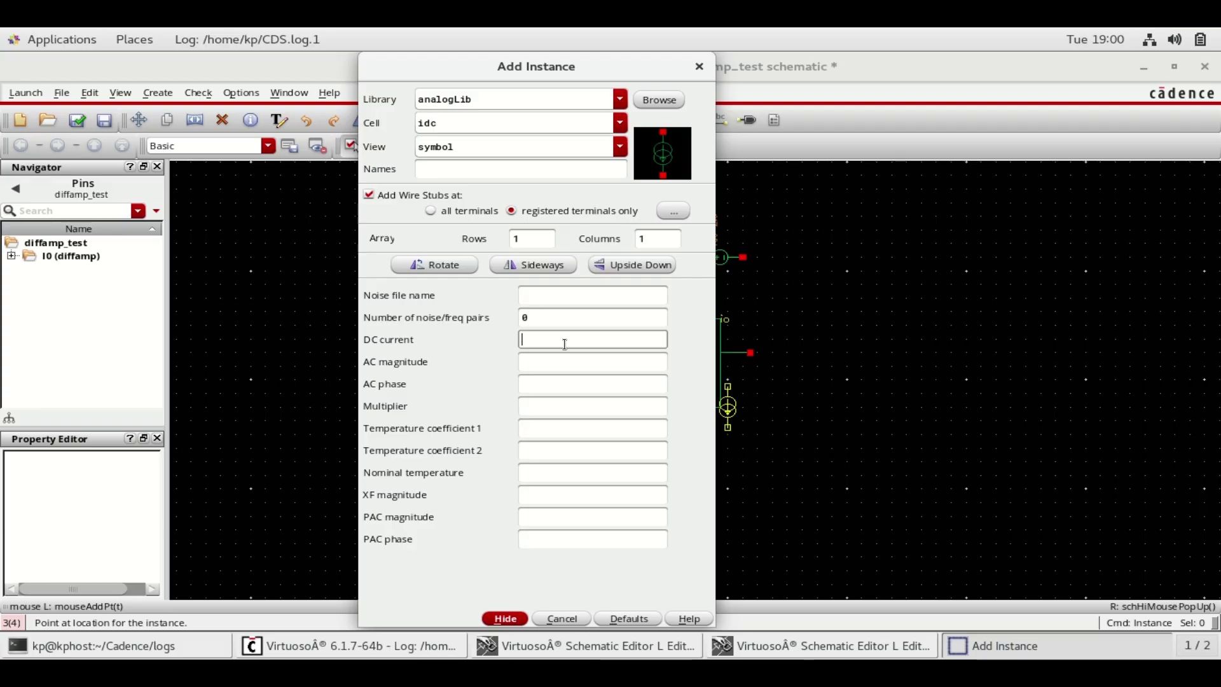
{"action": "type", "text": "30u"}
{"action": "left_click", "coordinate": [513, 618]}
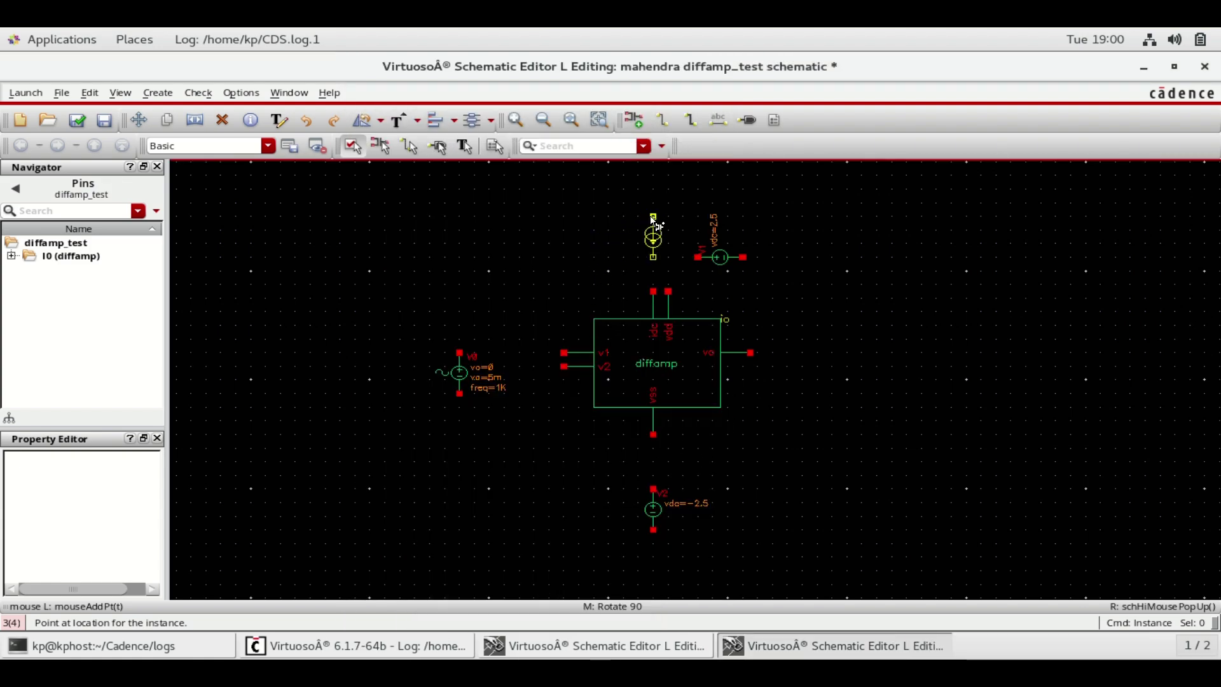
{"action": "left_click", "coordinate": [654, 220]}
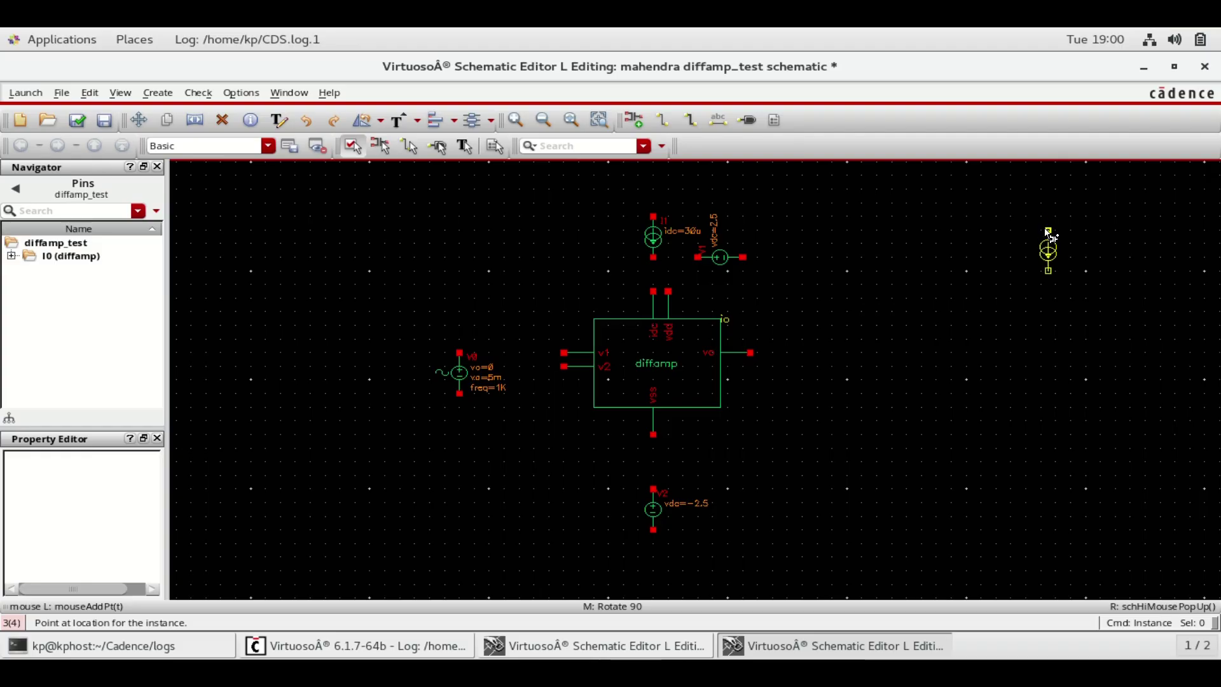
{"action": "key", "text": "Escape"}
- Place five analogLib gnd symbols: below the vsin source, near the v2 input, below the -2.5 V source, and beside the 2.5 V and idc sources
{"action": "key", "text": "i"}
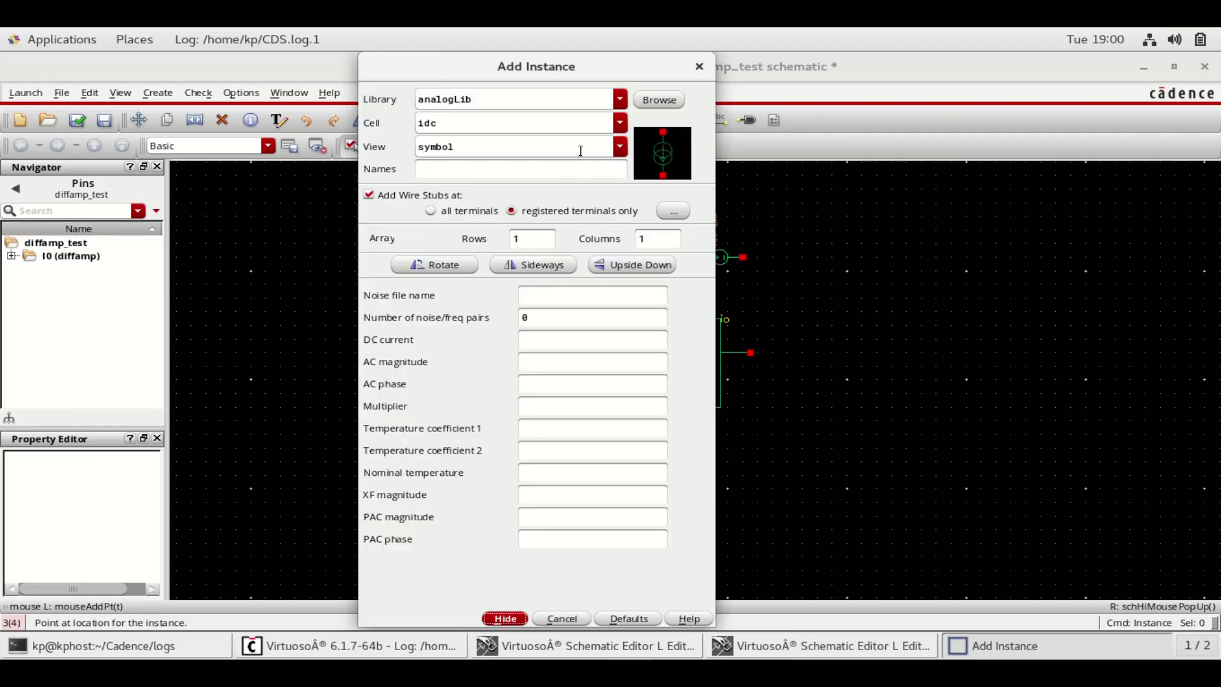
{"action": "left_click", "coordinate": [626, 122]}
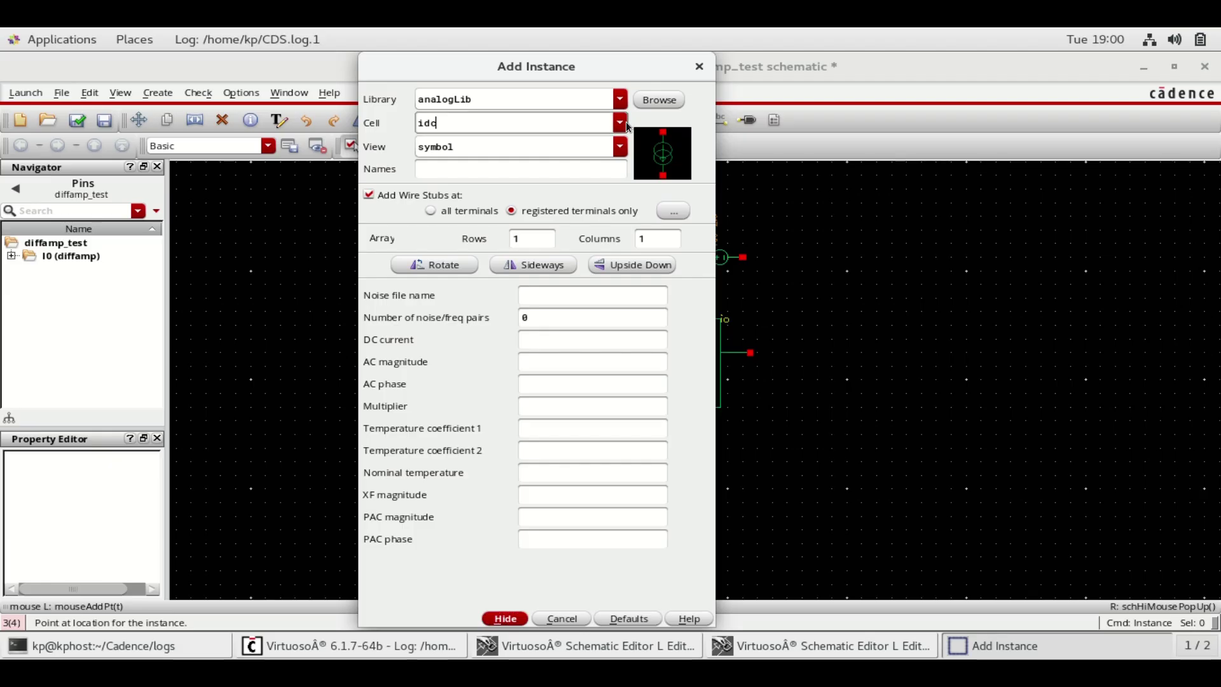
{"action": "left_click", "coordinate": [627, 121]}
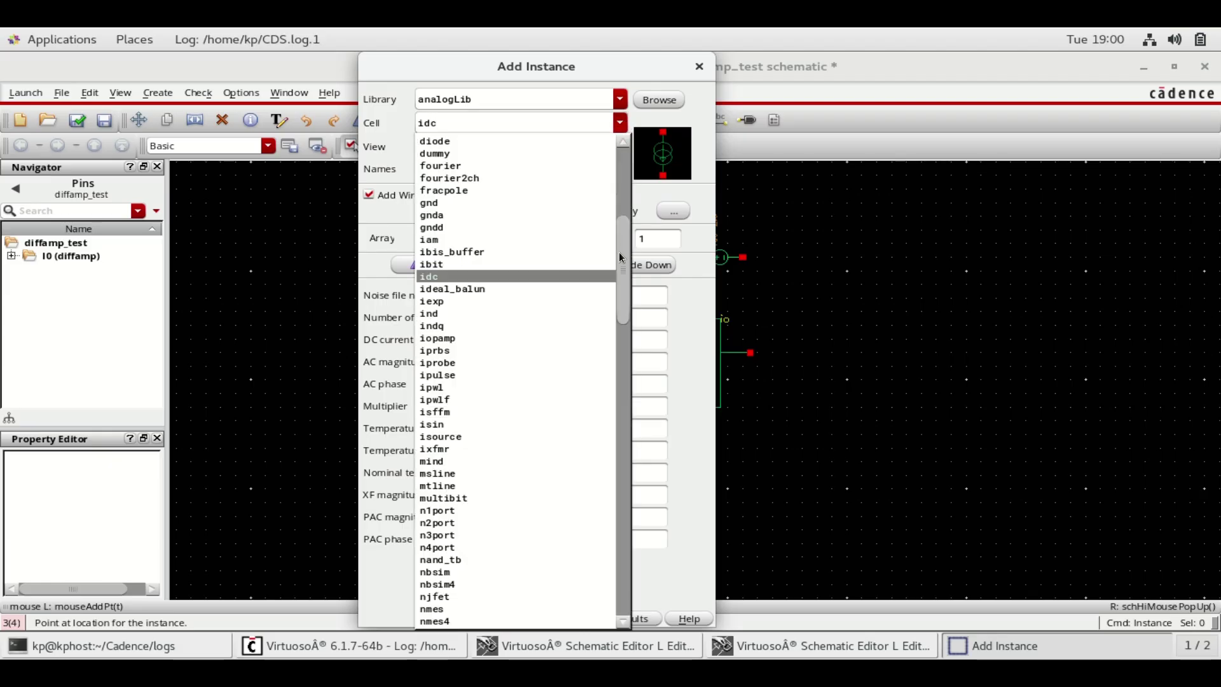
{"action": "left_click", "coordinate": [475, 201]}
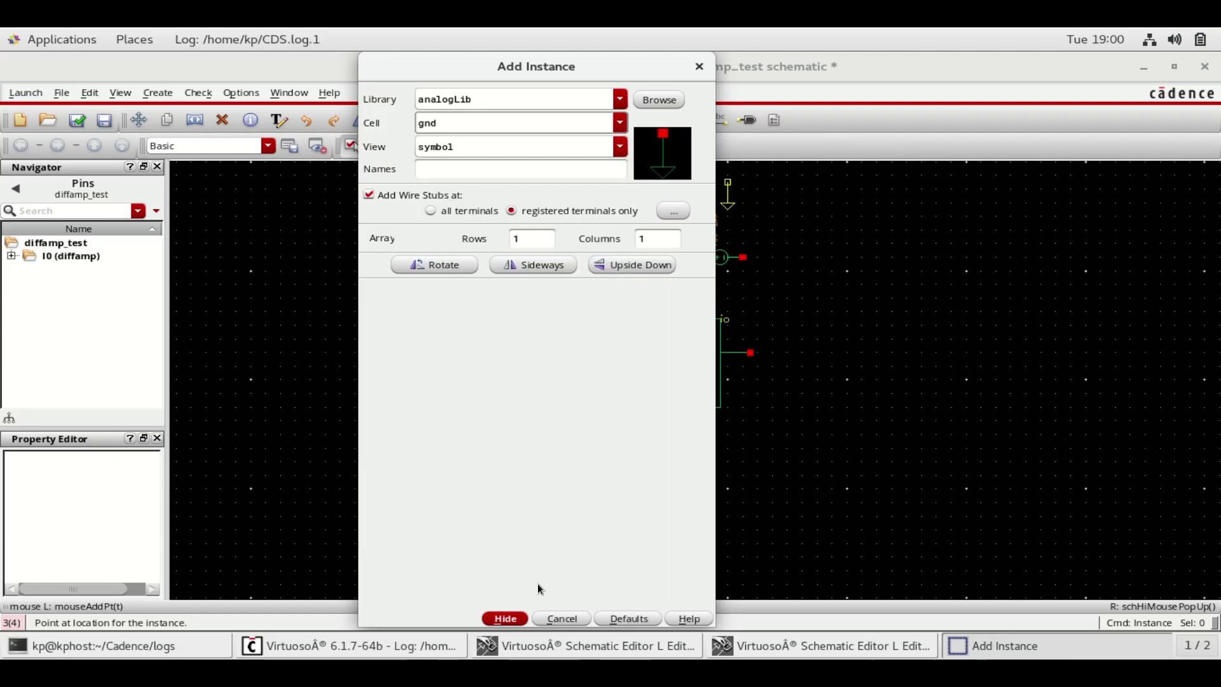
{"action": "left_click", "coordinate": [506, 618]}
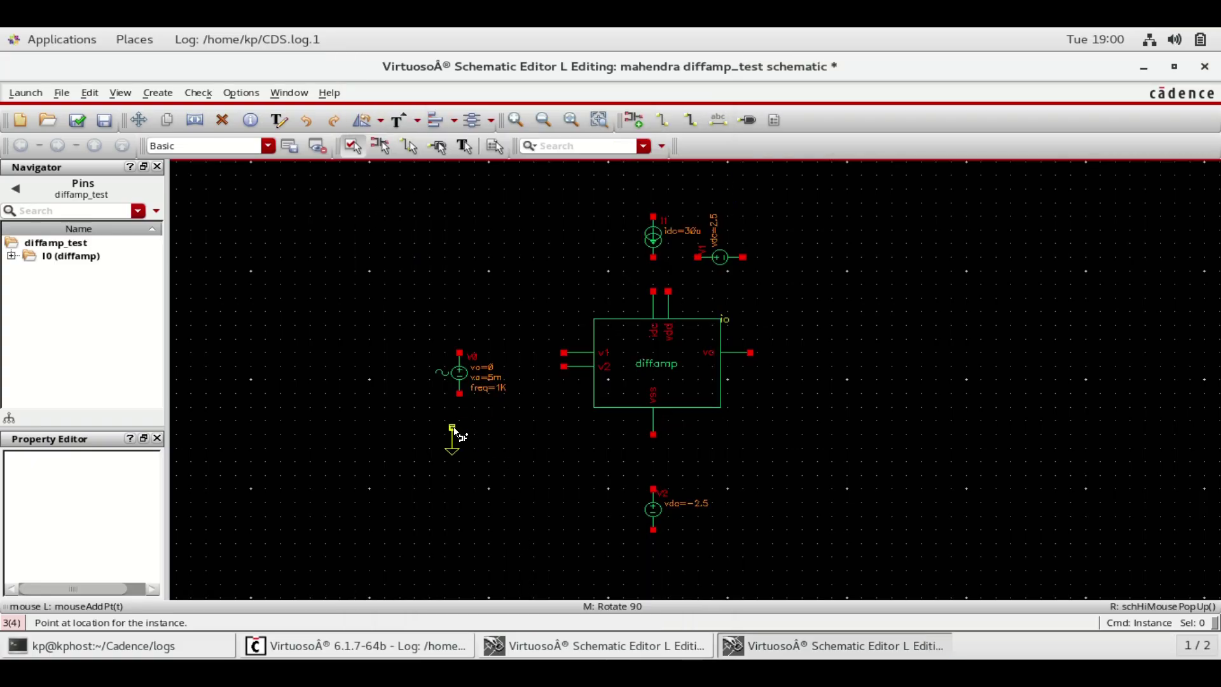
{"action": "left_click", "coordinate": [459, 421]}
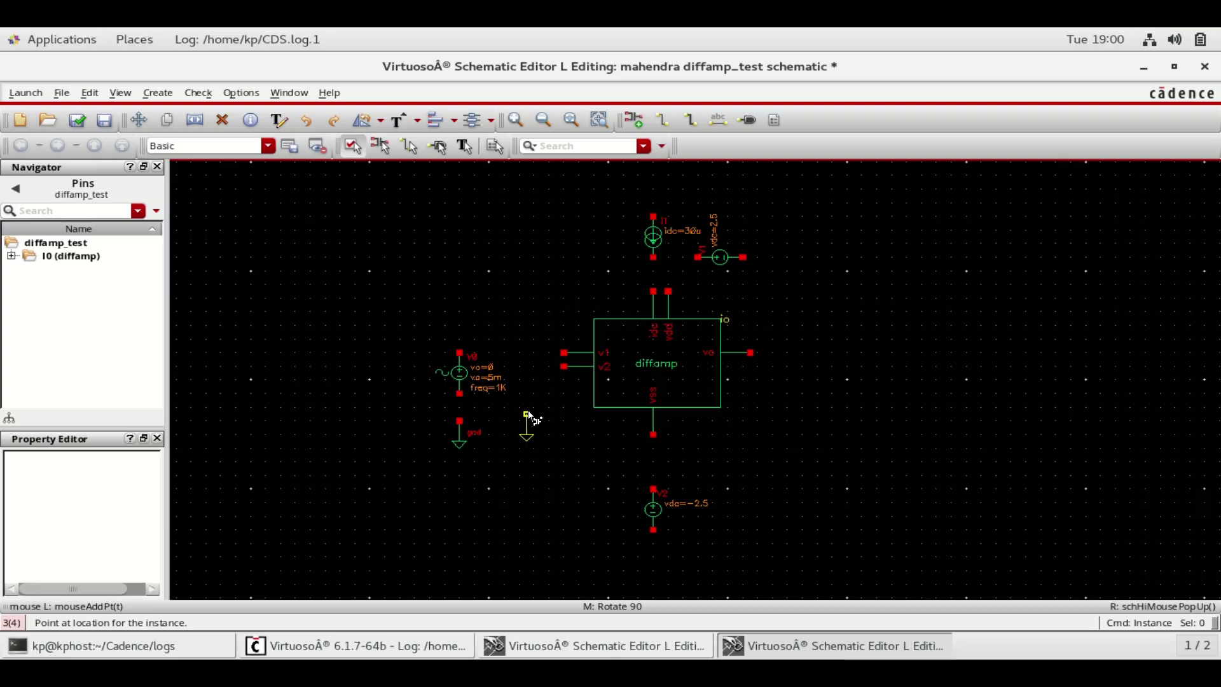
{"action": "left_click", "coordinate": [654, 557]}
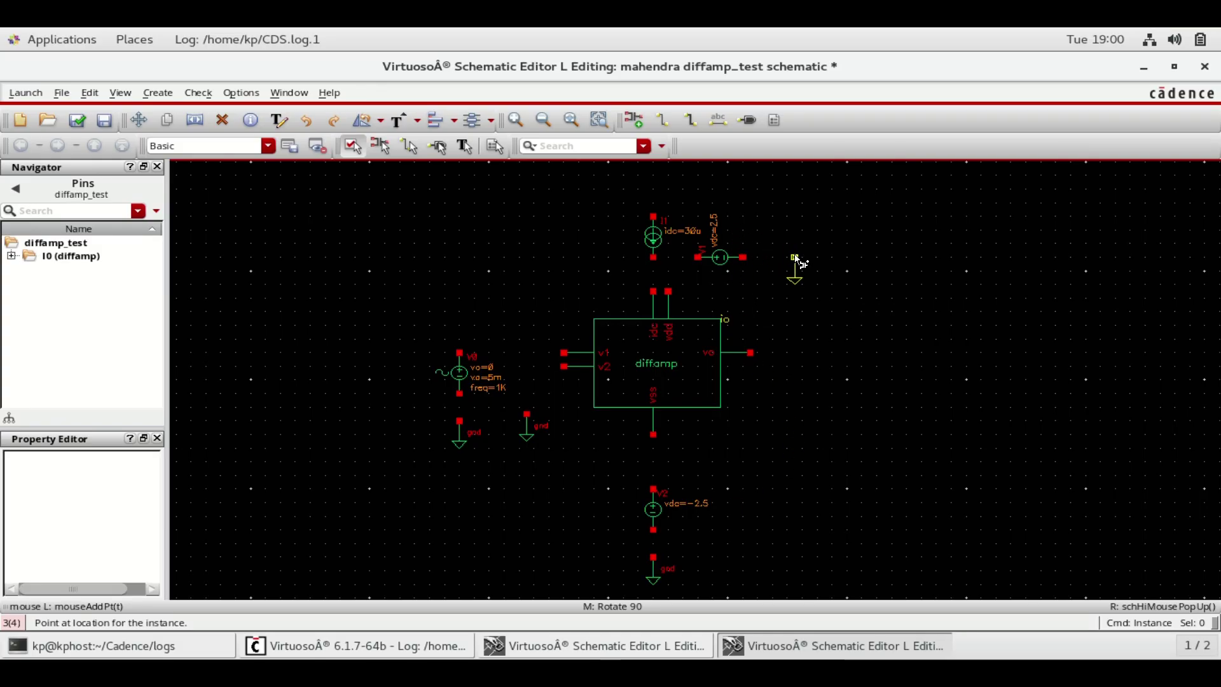
{"action": "left_click", "coordinate": [796, 257]}
{"action": "left_click", "coordinate": [541, 216]}
{"action": "key", "text": "Escape"}
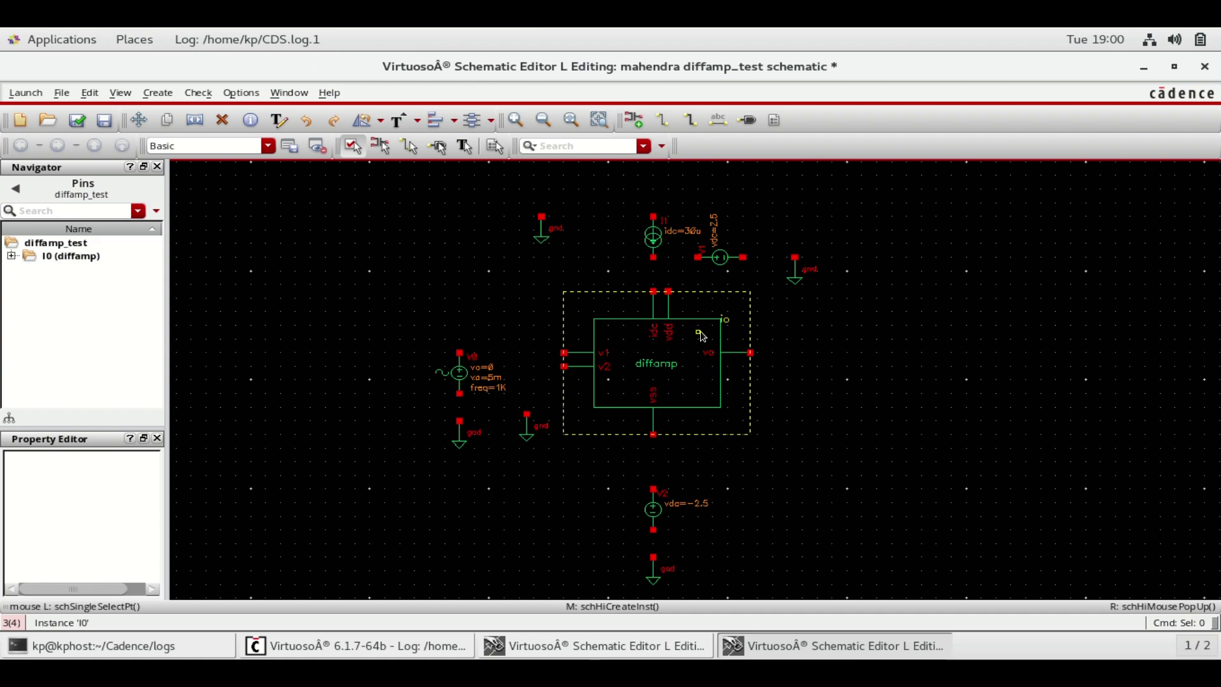
- Add an output pin named vo to the right of the diffamp block, level with its output terminal
{"action": "key", "text": "p"}
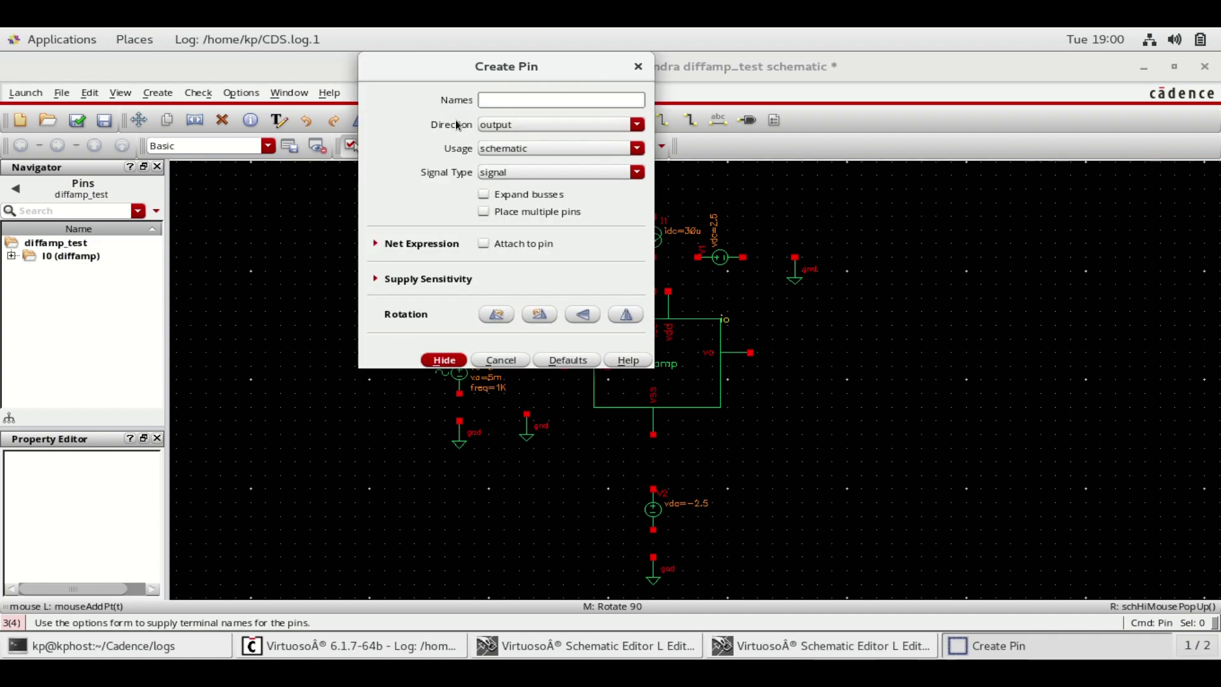
{"action": "type", "text": "vo"}
{"action": "left_click", "coordinate": [444, 360]}
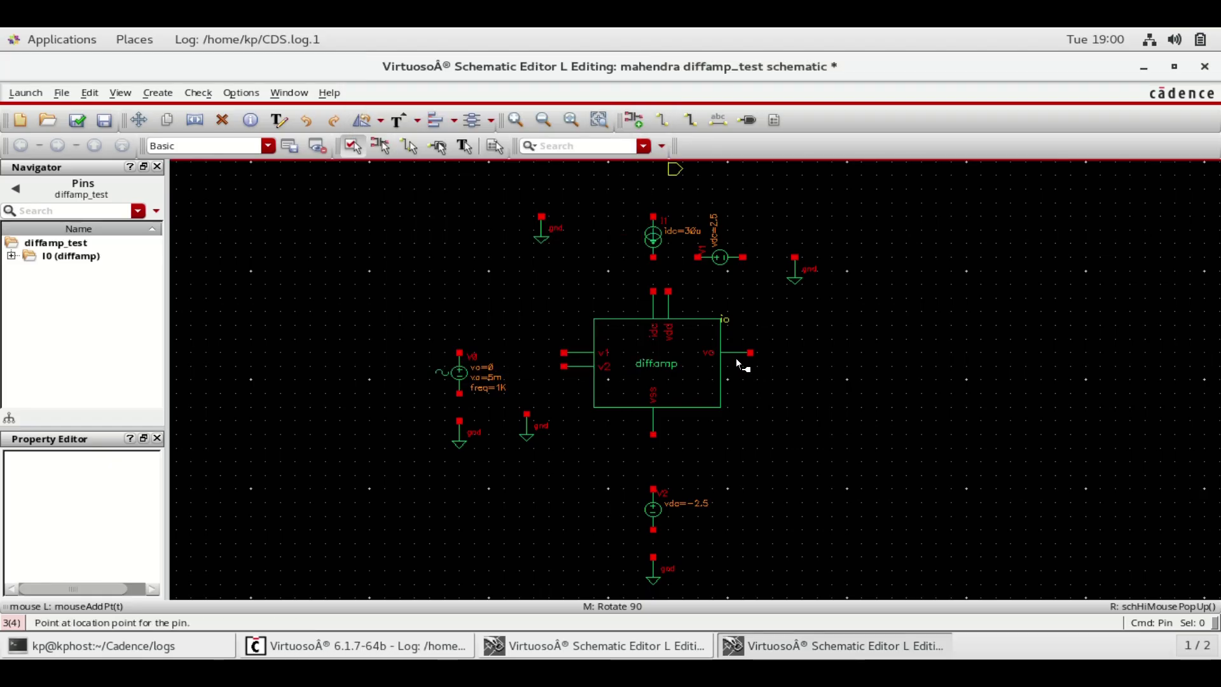
{"action": "left_click", "coordinate": [835, 353]}
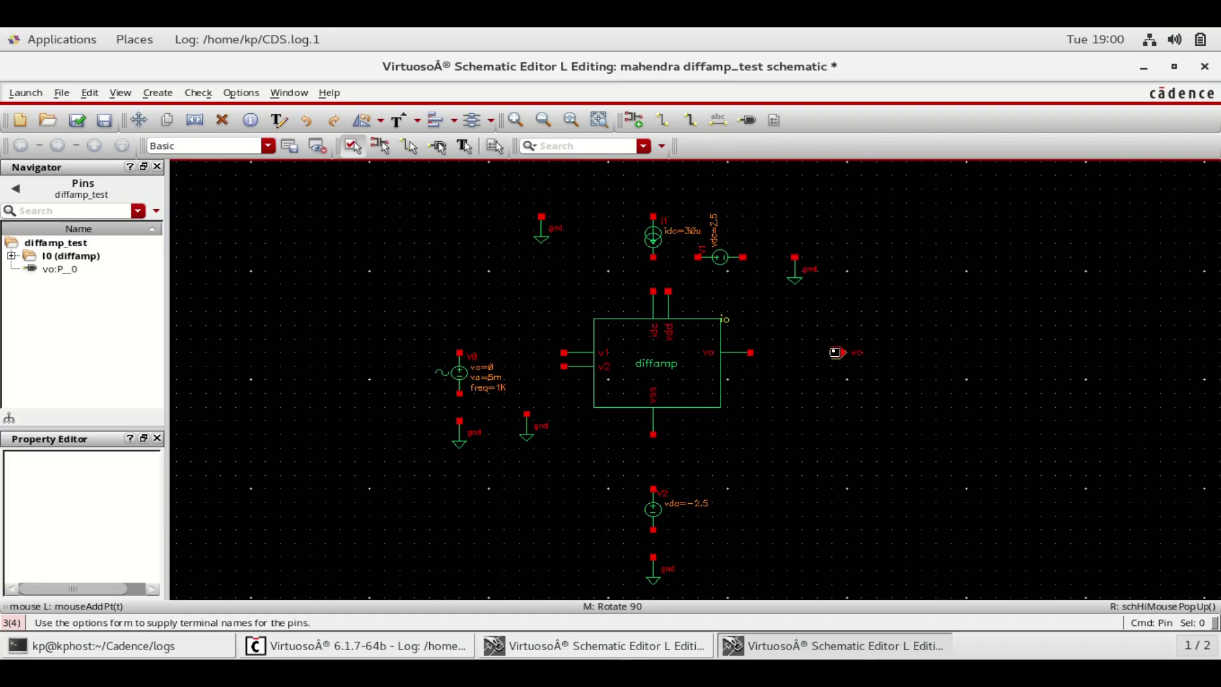
{"action": "key", "text": "Escape"}
- Wire the diffamp output to the vo pin, and its vss terminal through the -2.5 V source to ground
{"action": "key", "text": "w"}
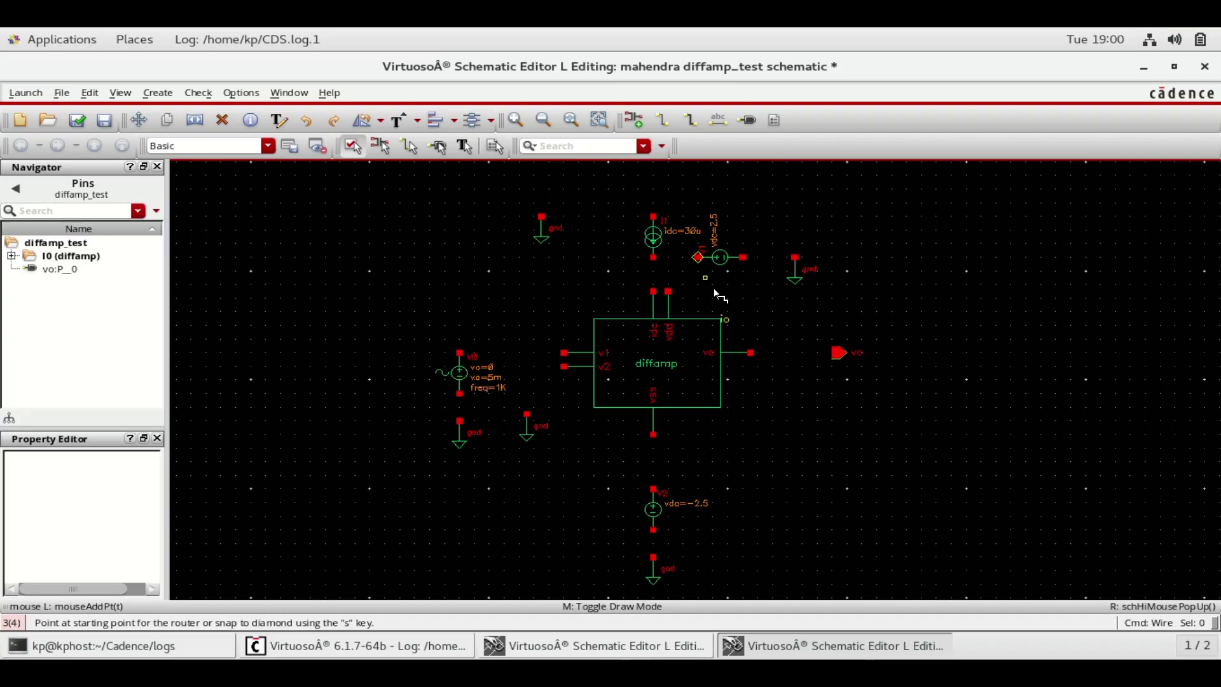
{"action": "left_click", "coordinate": [752, 352]}
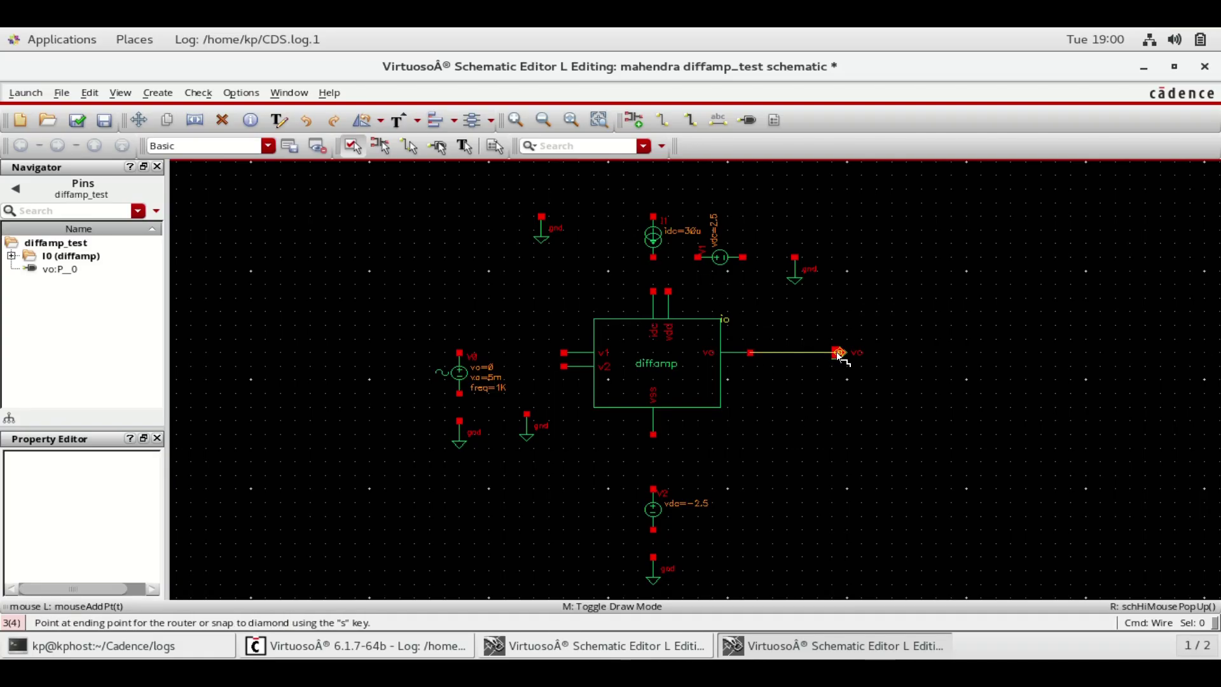
{"action": "left_click", "coordinate": [838, 353]}
{"action": "left_click", "coordinate": [653, 489]}
{"action": "left_click", "coordinate": [653, 434]}
{"action": "left_click", "coordinate": [653, 529]}
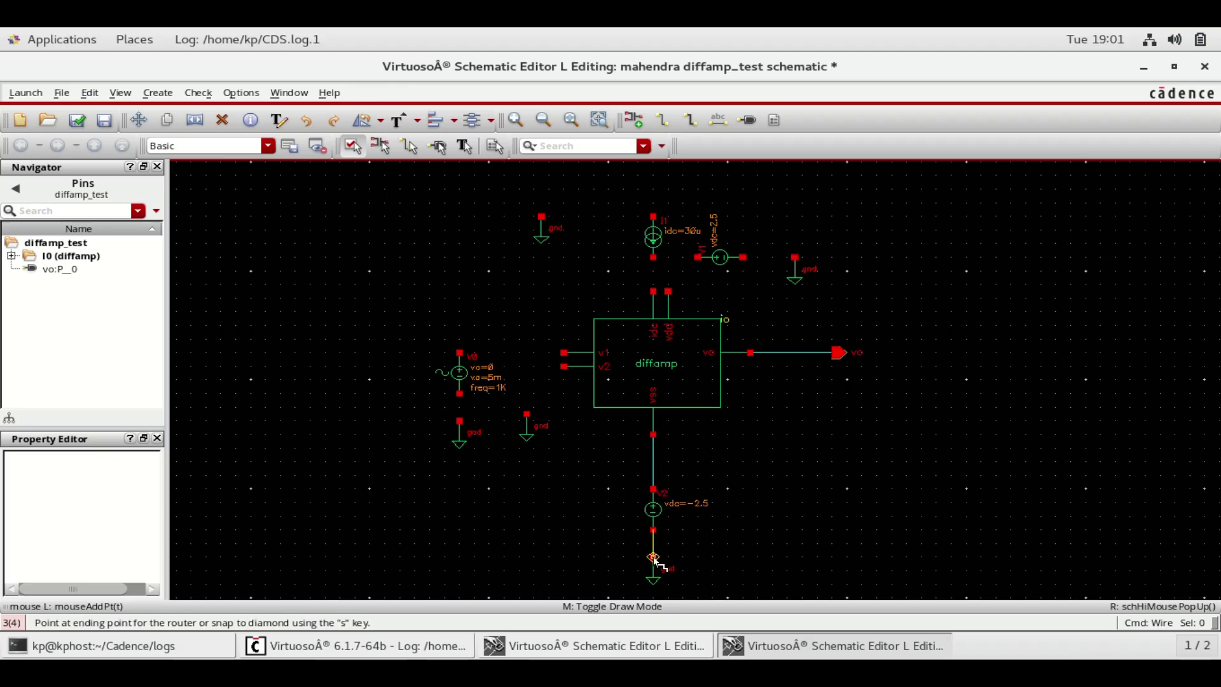
{"action": "left_click", "coordinate": [653, 557]}
- Wire the grounded vsin source to the diffamp's v1 input and connect the v2 input to its own ground
{"action": "left_click", "coordinate": [460, 353]}
{"action": "left_click", "coordinate": [564, 352]}
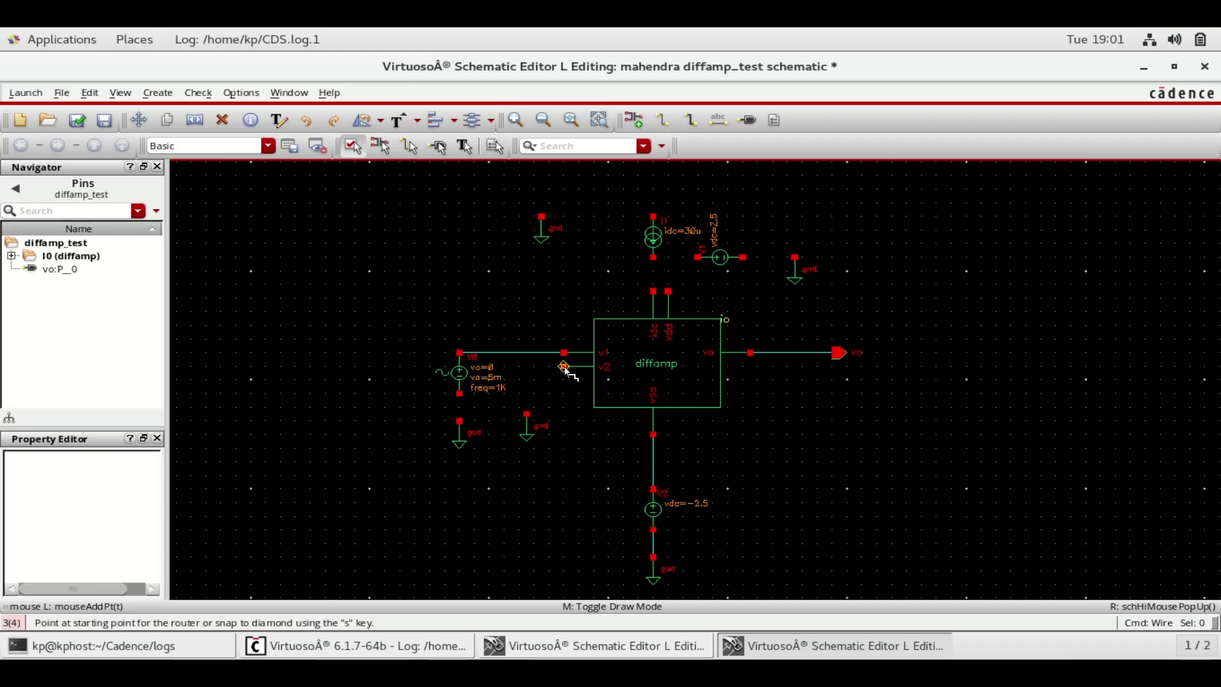
{"action": "left_click", "coordinate": [564, 366]}
{"action": "left_click", "coordinate": [527, 414]}
{"action": "left_click", "coordinate": [460, 421]}
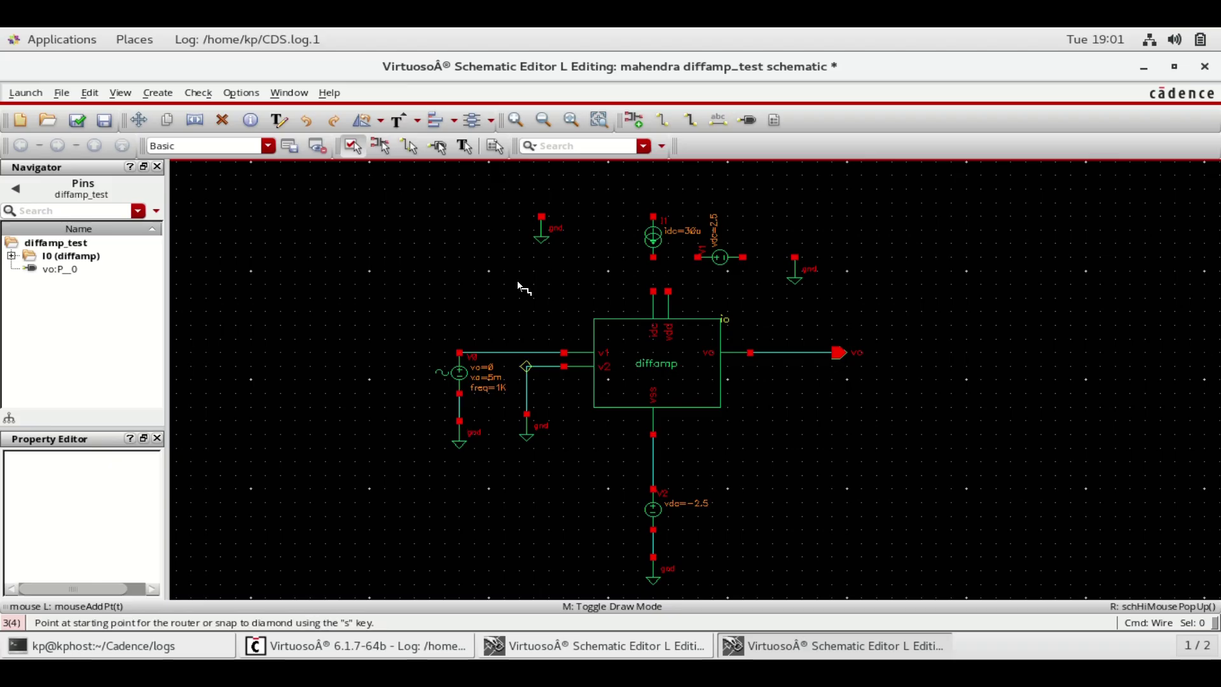
- Wire the idc terminal through the 30u current source to ground, and the vdd terminal through the 2.5 V source to ground
{"action": "left_click", "coordinate": [542, 216]}
{"action": "left_click", "coordinate": [654, 217]}
{"action": "left_click", "coordinate": [653, 256]}
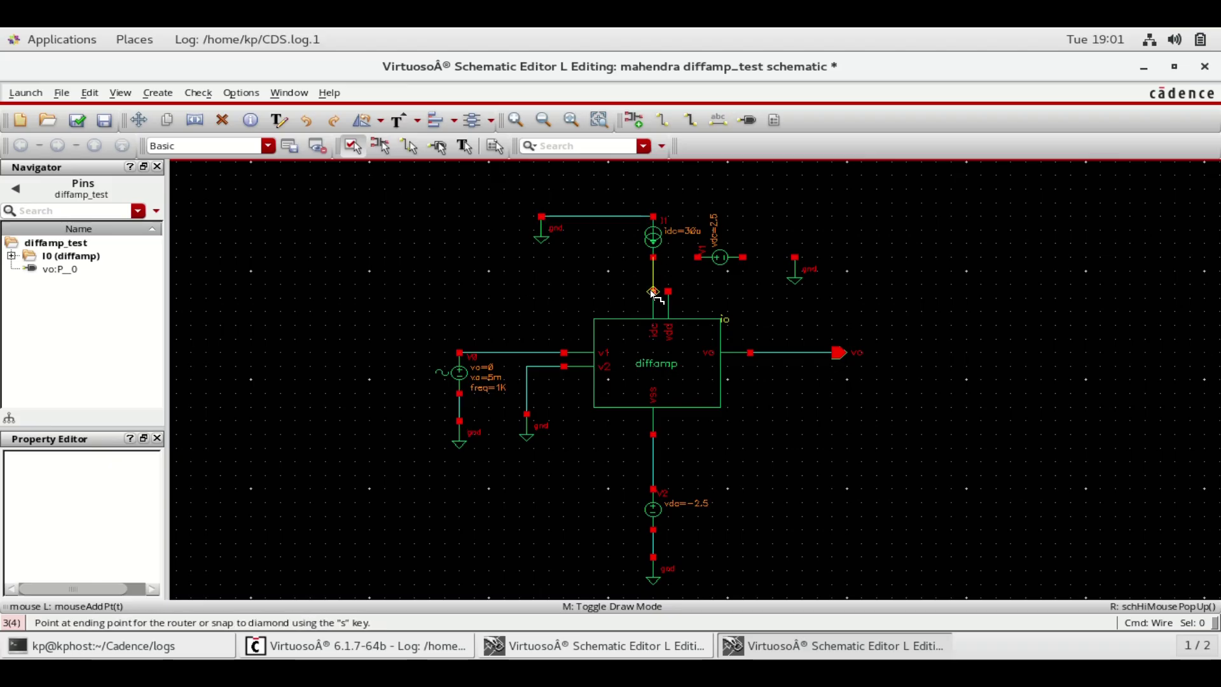
{"action": "left_click", "coordinate": [654, 291]}
{"action": "left_click", "coordinate": [668, 291]}
{"action": "left_click", "coordinate": [699, 257]}
{"action": "left_click", "coordinate": [743, 257]}
{"action": "left_click", "coordinate": [796, 259]}
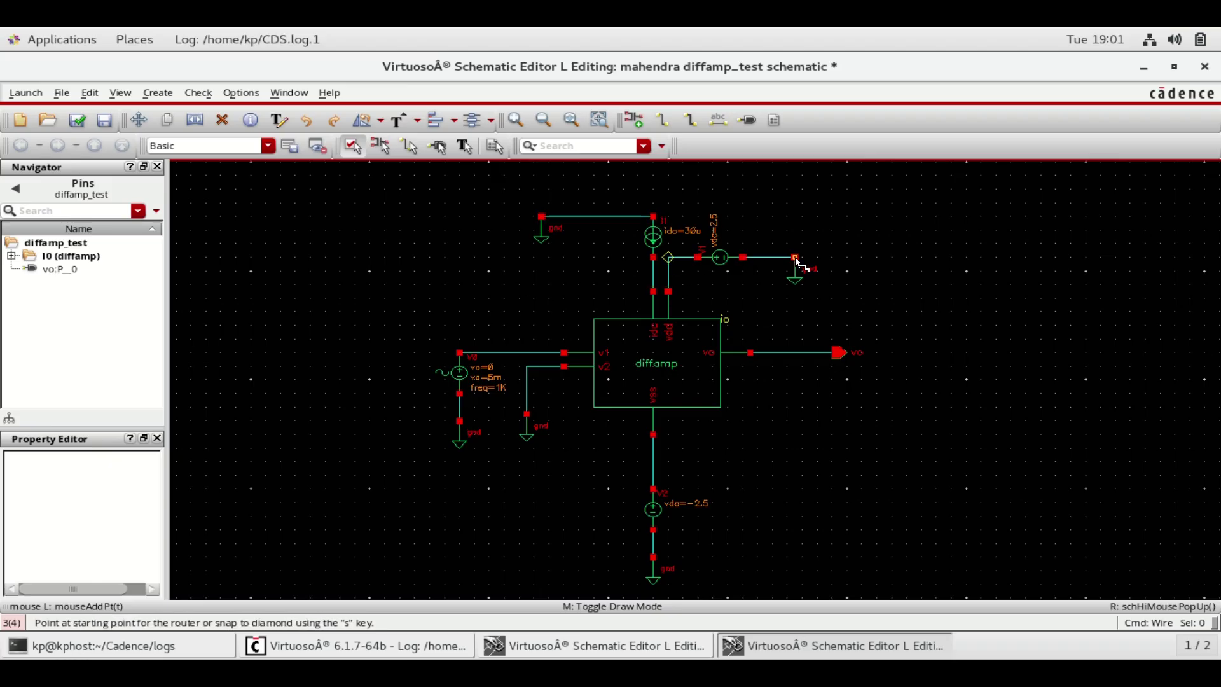
{"action": "key", "text": "Escape"}
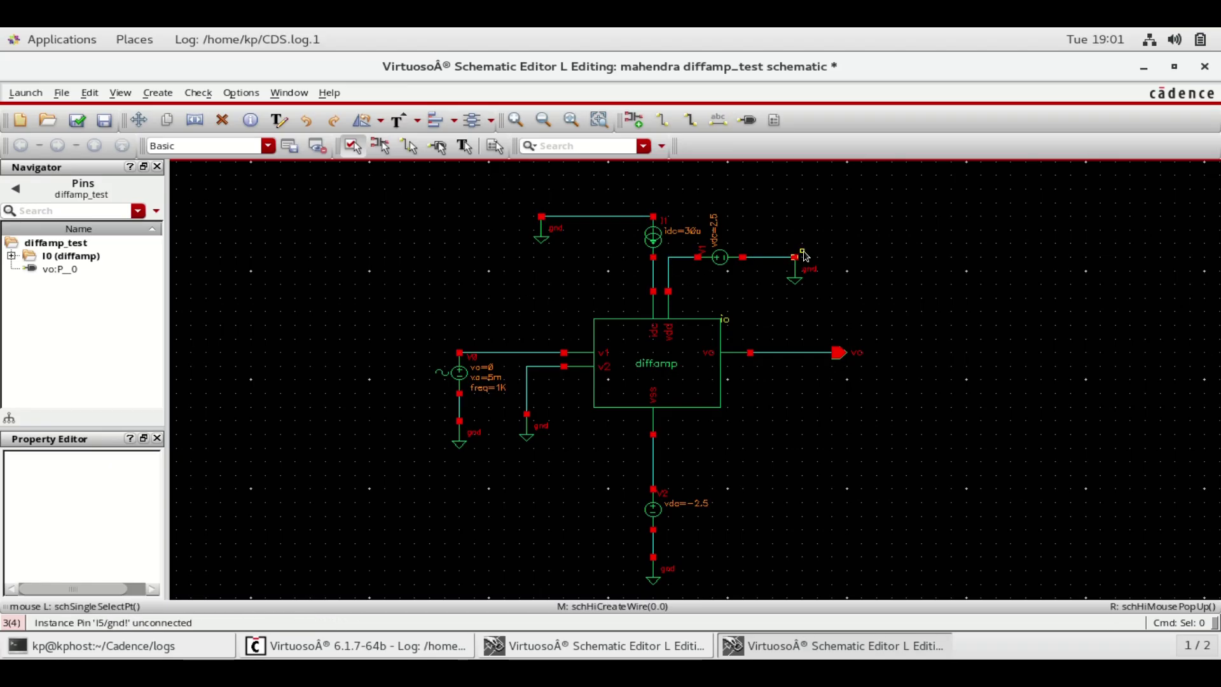
- Check and save the diffamp_test schematic, and launch ADE L for it
{"action": "left_click", "coordinate": [77, 120]}
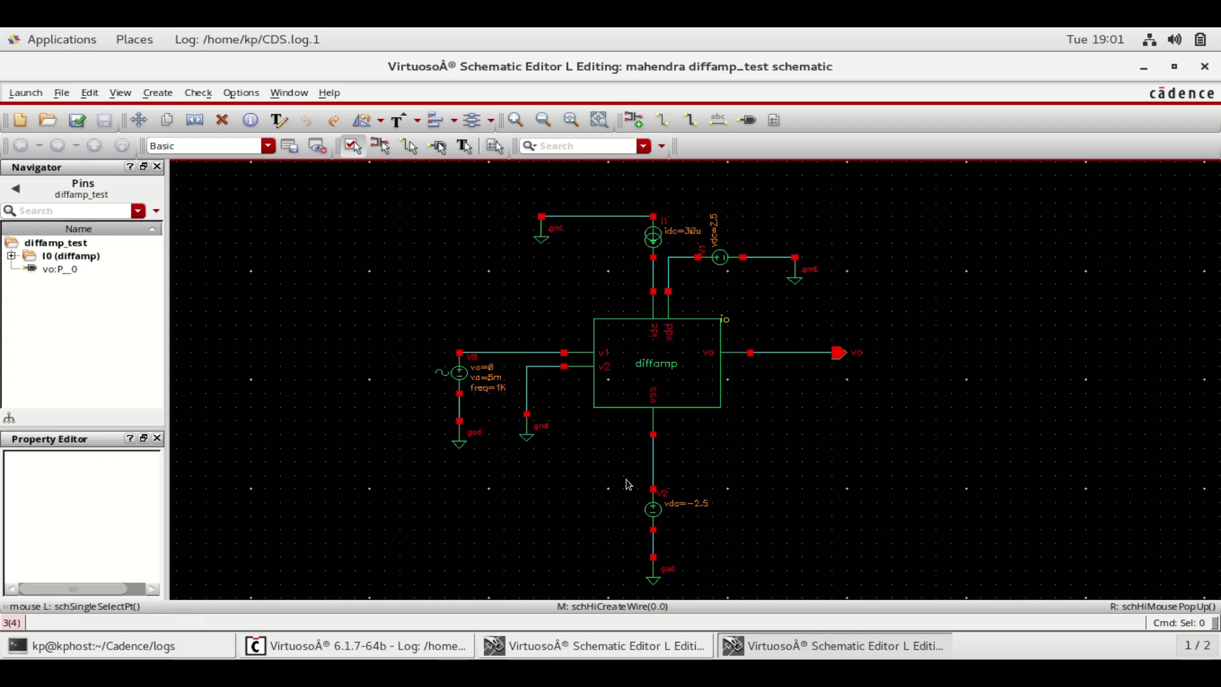
{"action": "left_click", "coordinate": [21, 95]}
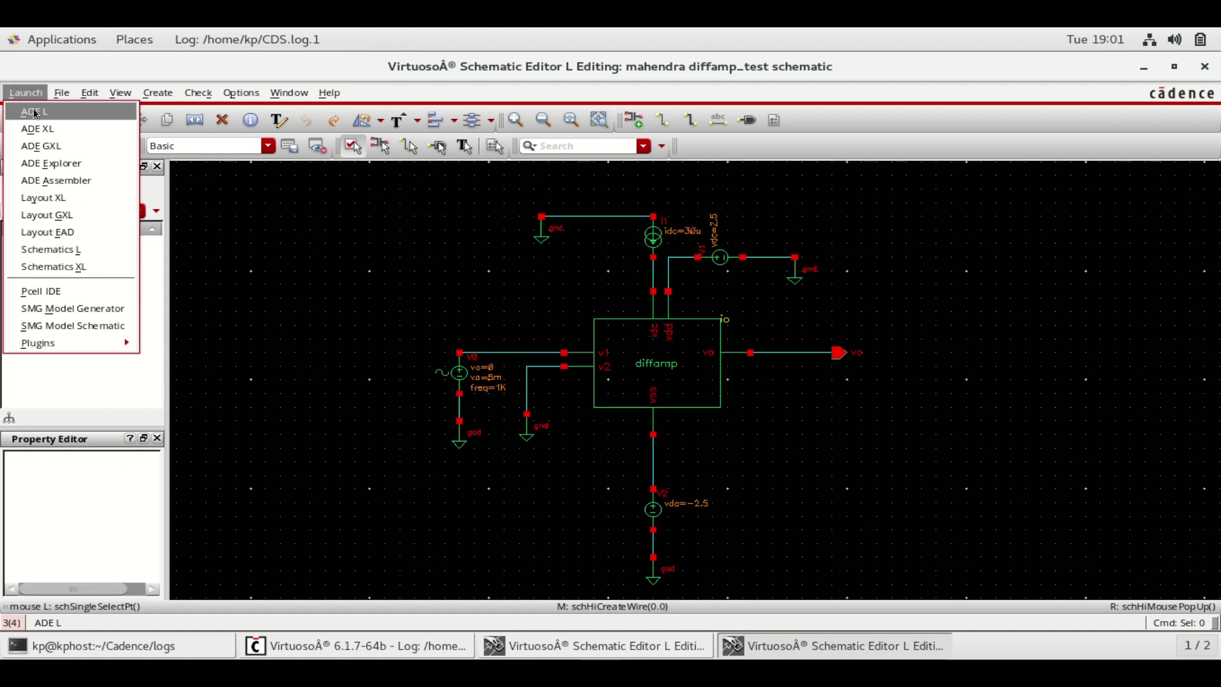
{"action": "left_click", "coordinate": [21, 95]}
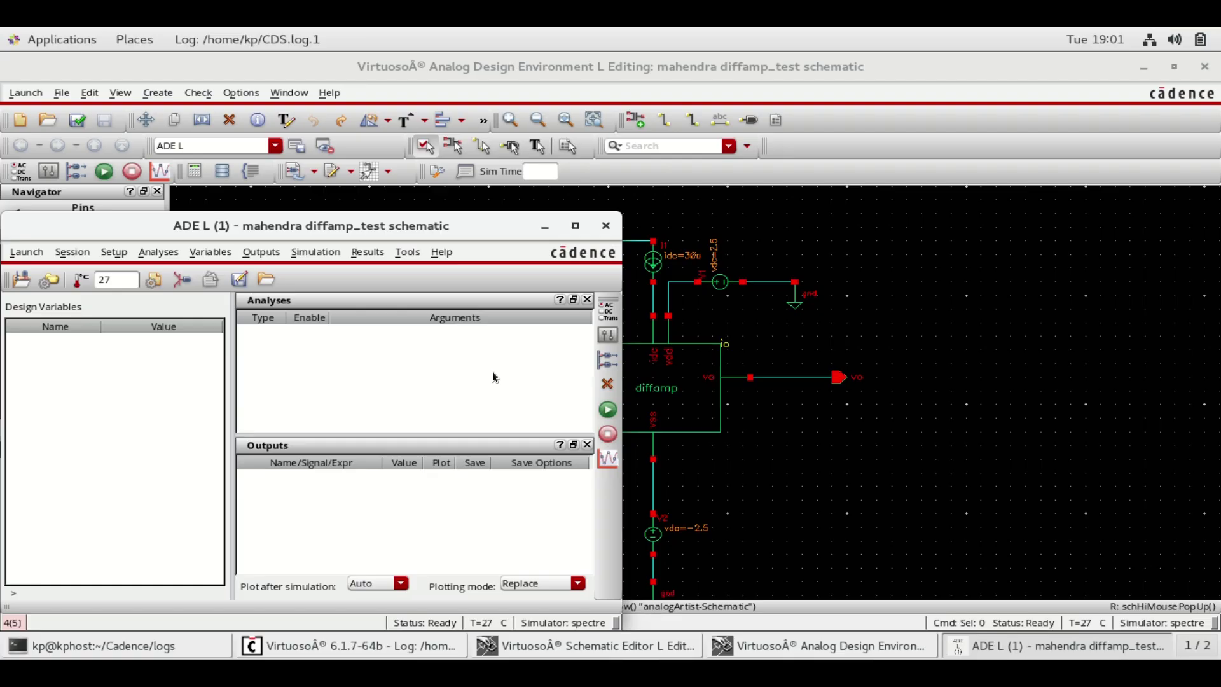
- Open the simulation's model library setup and accept the gpdk.scs model file with section stat
{"action": "left_click", "coordinate": [115, 259]}
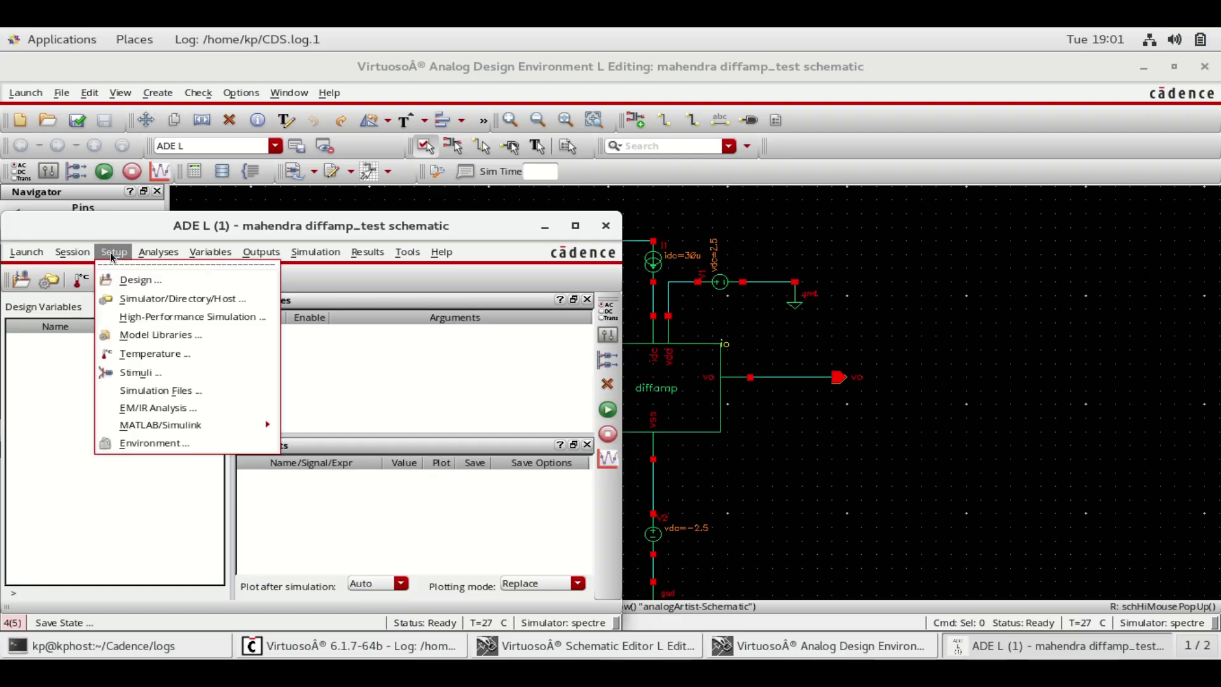
{"action": "left_click", "coordinate": [161, 335]}
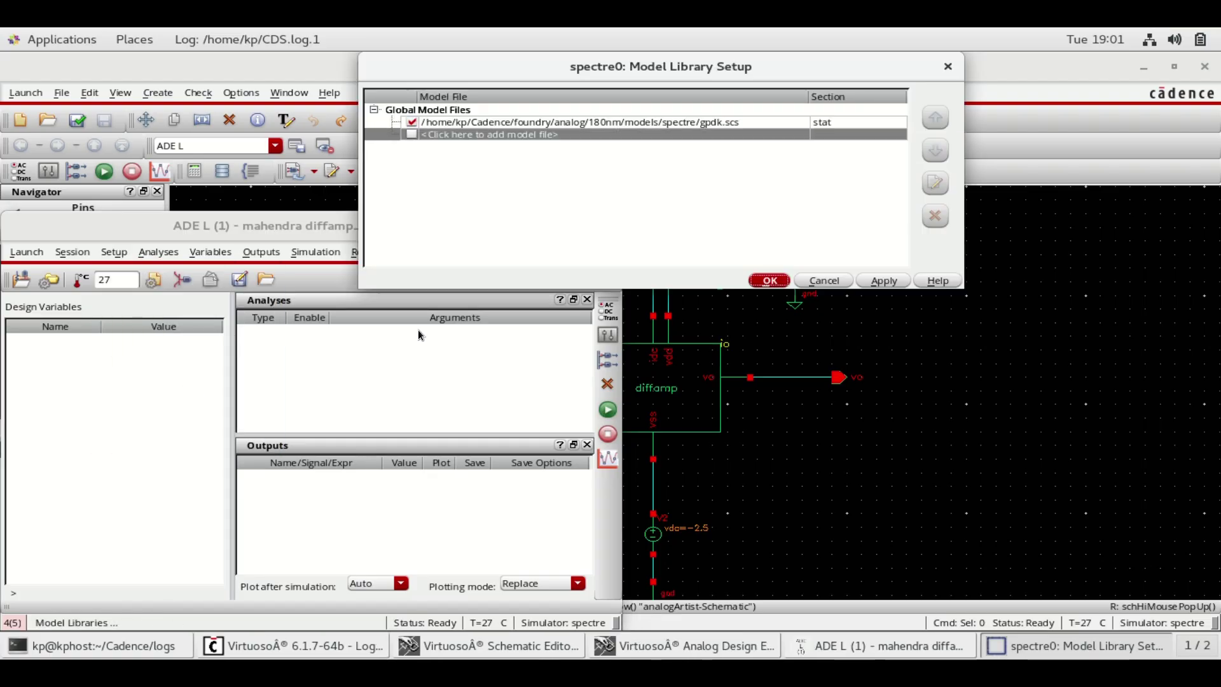
{"action": "left_click", "coordinate": [778, 280]}
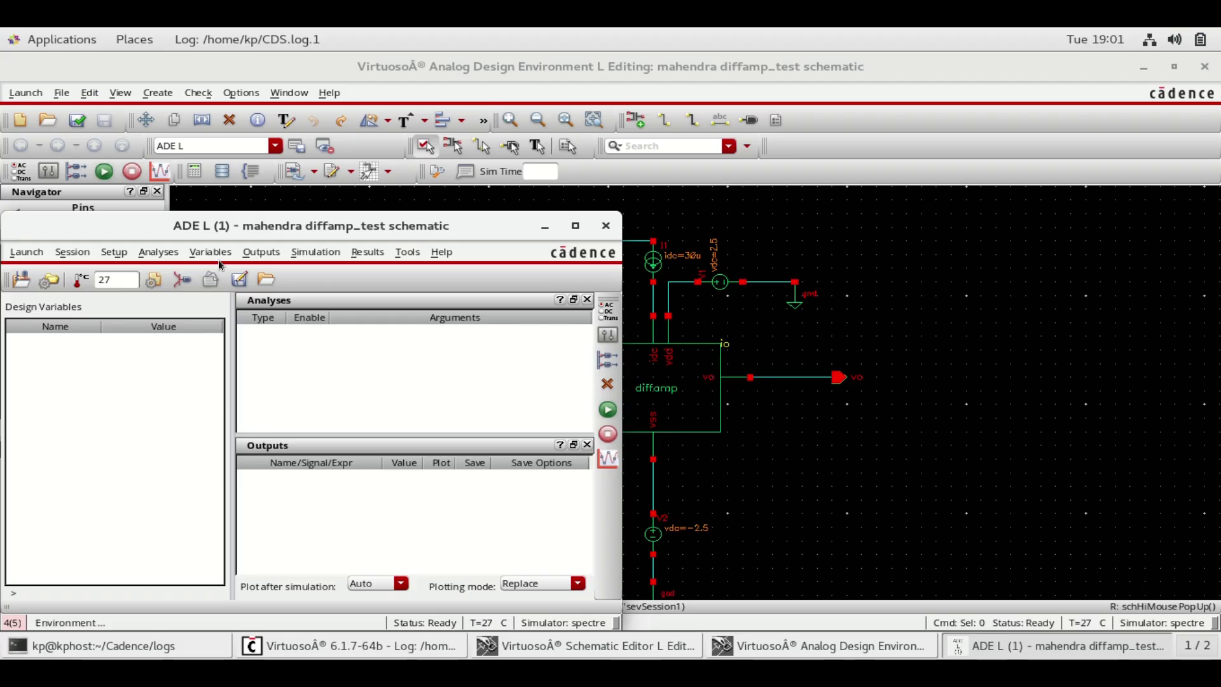
- Add a transient analysis with a stop time of 5m and moderate accuracy defaults
{"action": "left_click", "coordinate": [159, 252]}
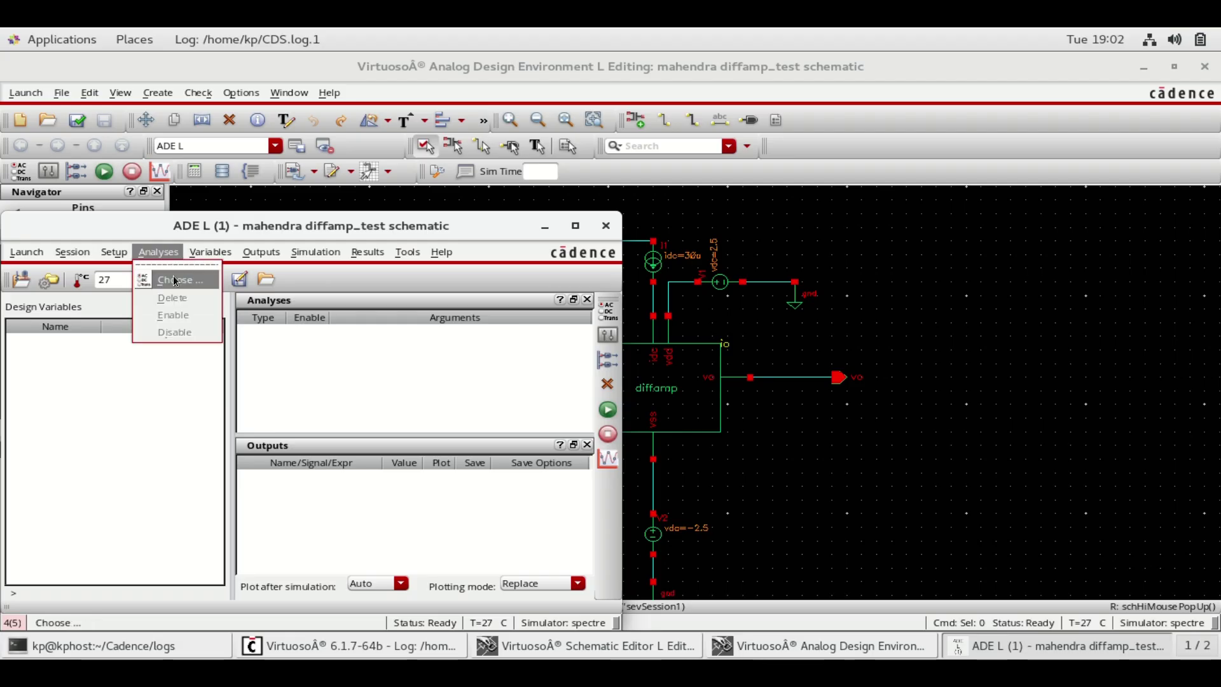
{"action": "left_click", "coordinate": [172, 280]}
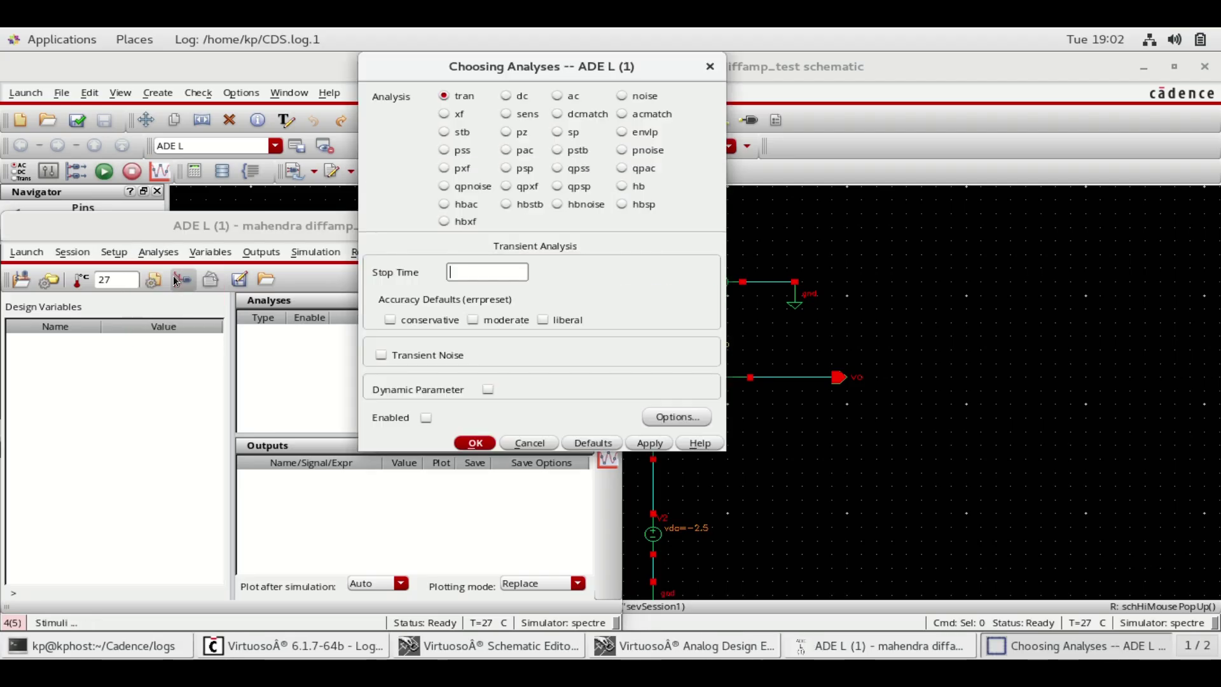
{"action": "left_click", "coordinate": [478, 272]}
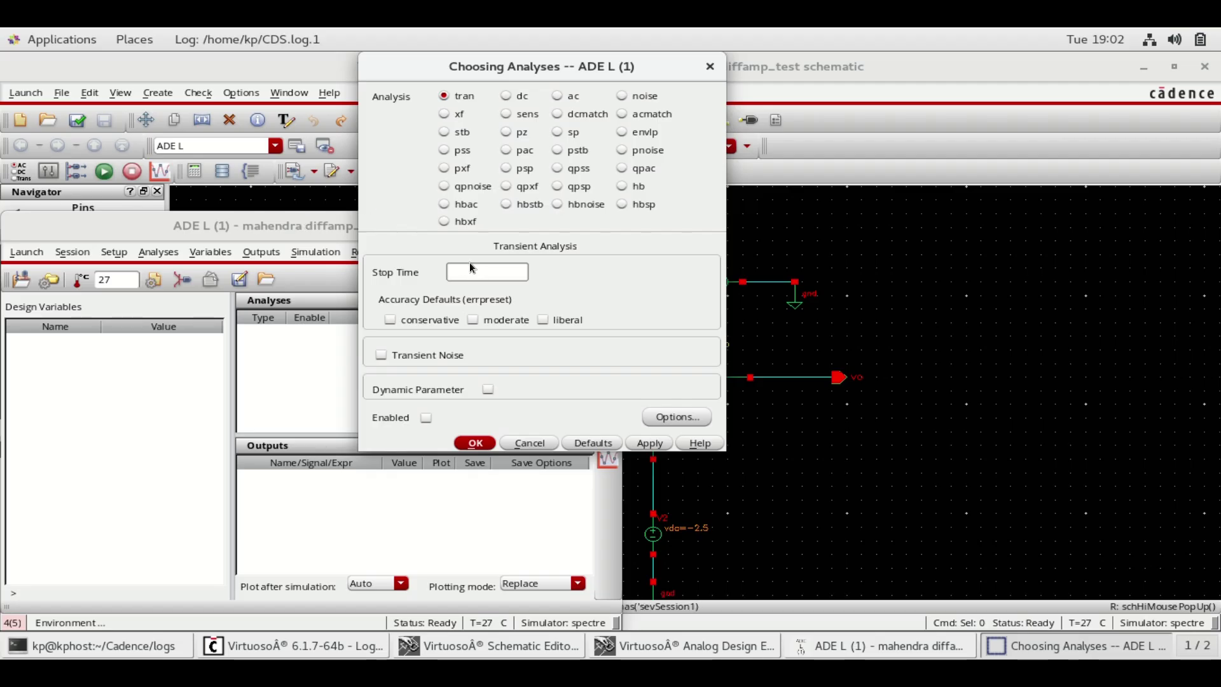
{"action": "type", "text": "5m"}
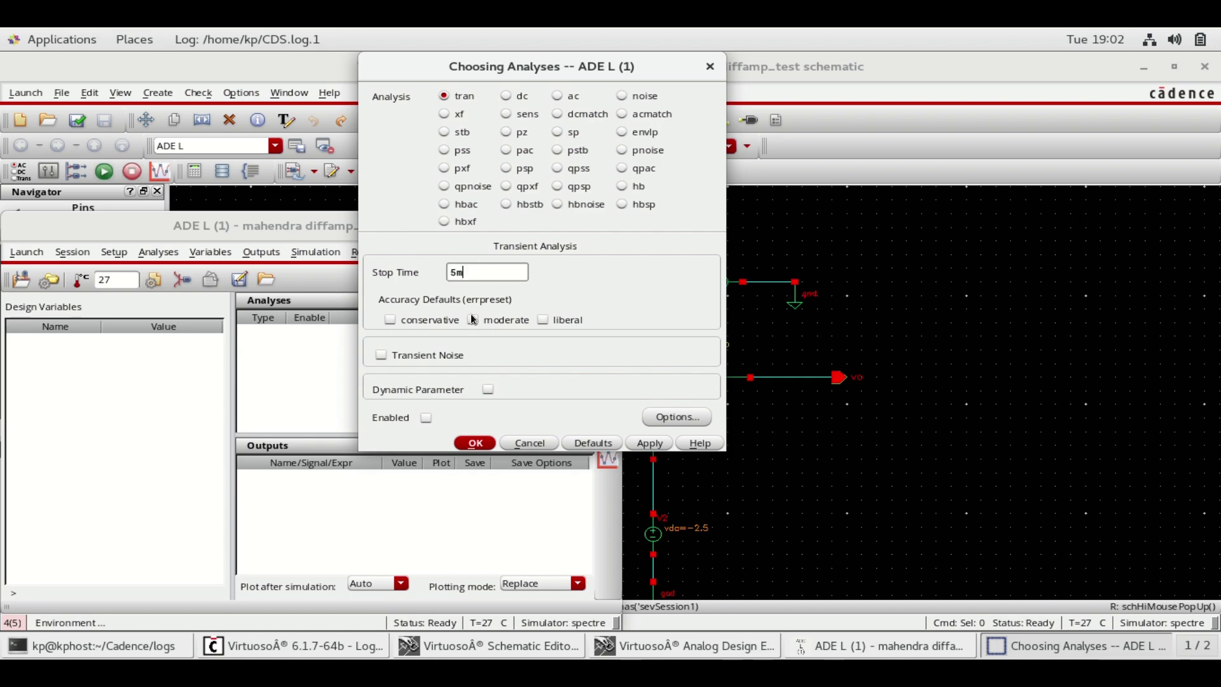
{"action": "left_click", "coordinate": [472, 319]}
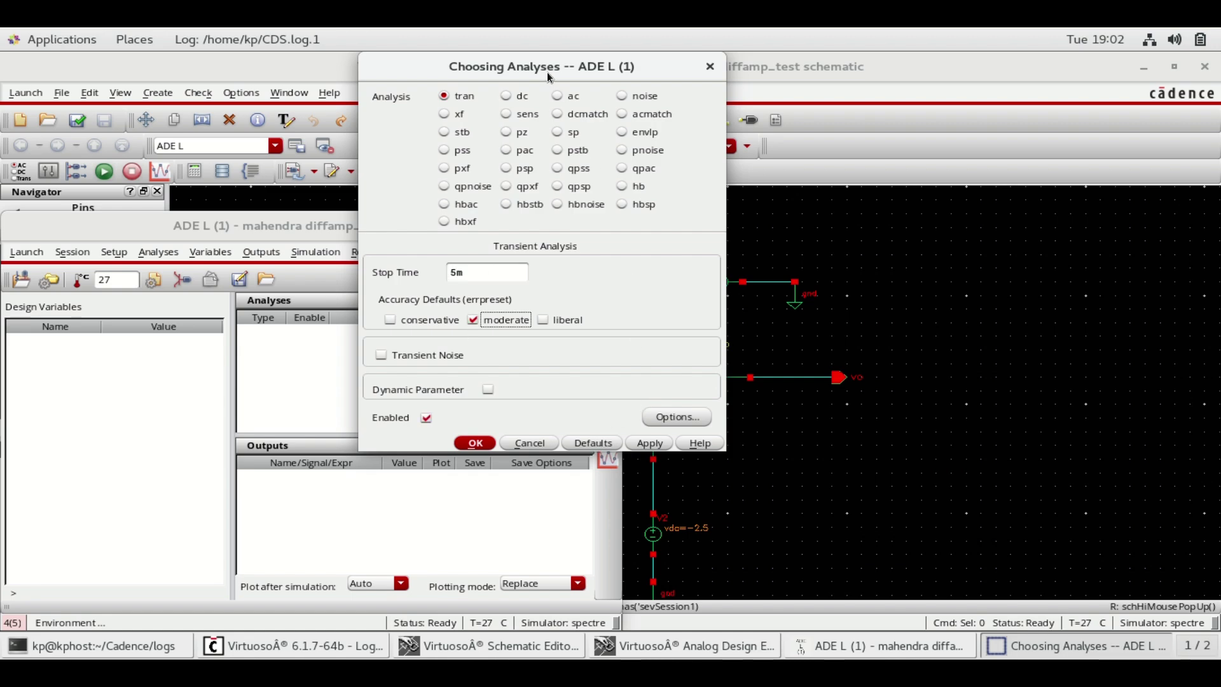
{"action": "left_click_drag", "start_coordinate": [549, 77], "coordinate": [809, 140]}
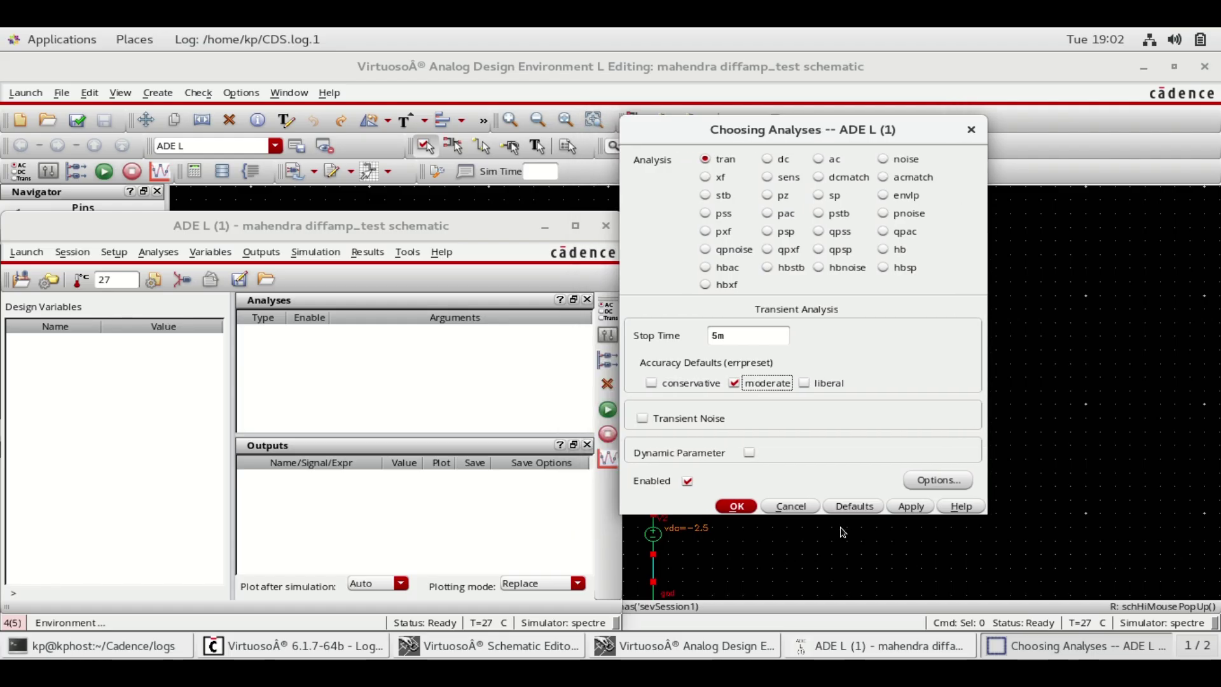
{"action": "left_click", "coordinate": [914, 509]}
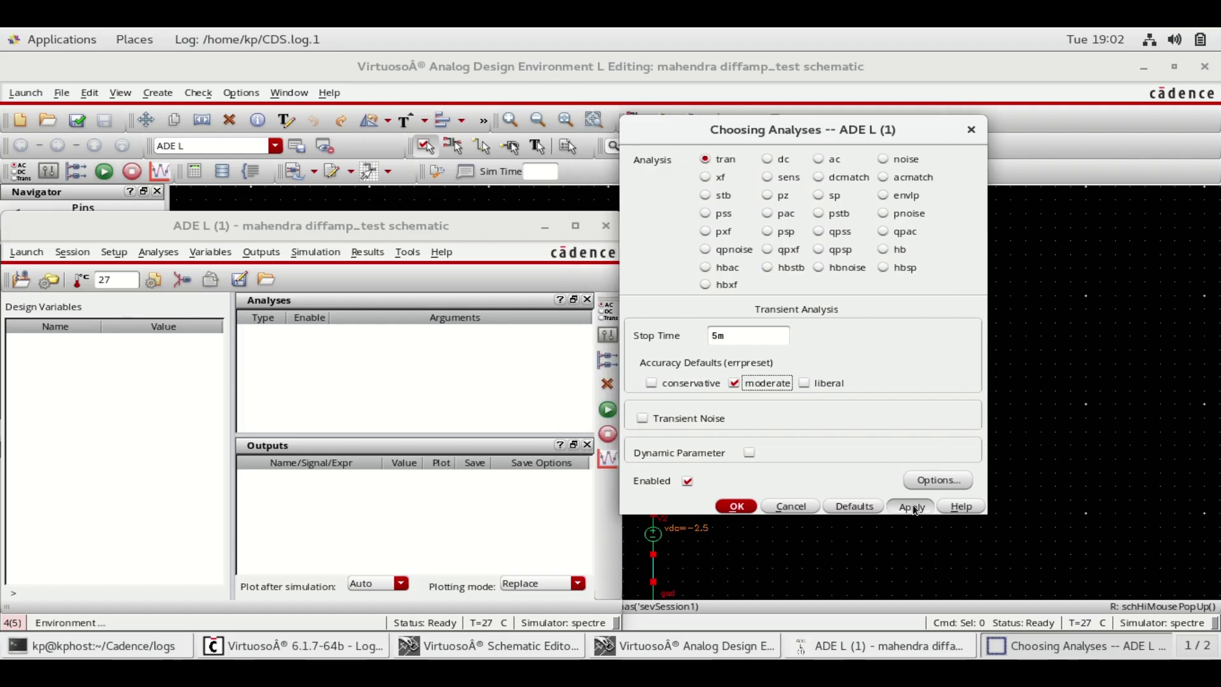
- Enable a DC analysis that saves the DC operating point and sweeps the dc voltage parameter of the V0 sine source
{"action": "left_click", "coordinate": [767, 161]}
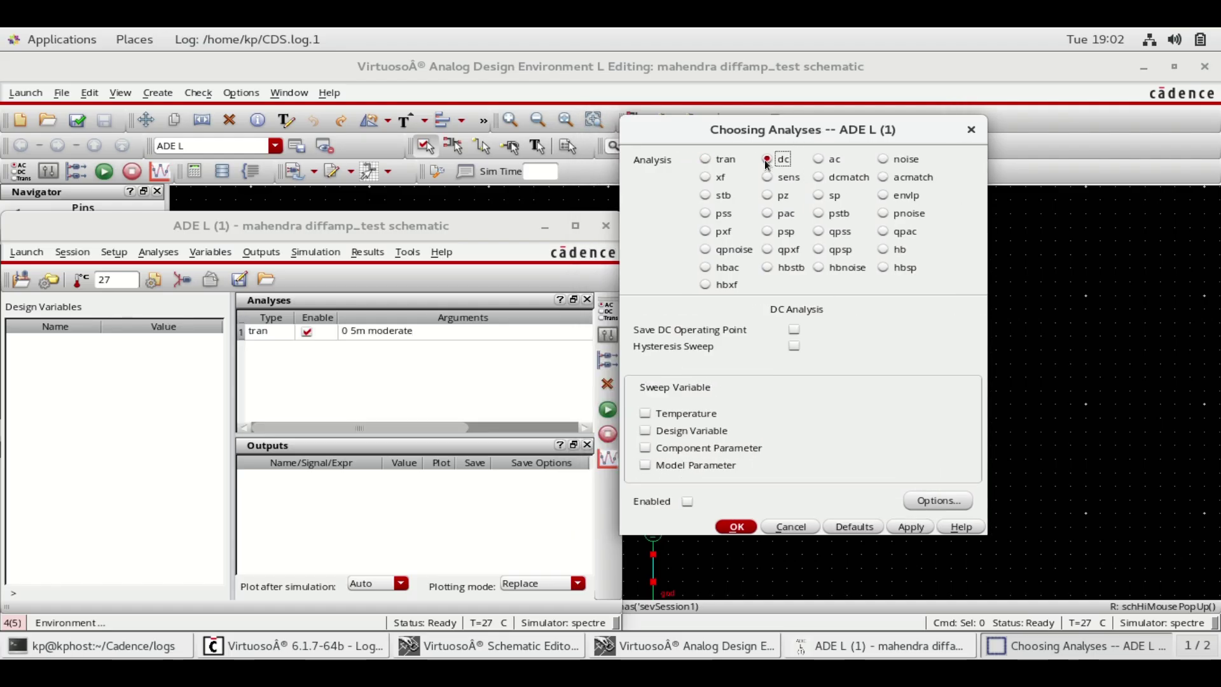
{"action": "left_click", "coordinate": [794, 329]}
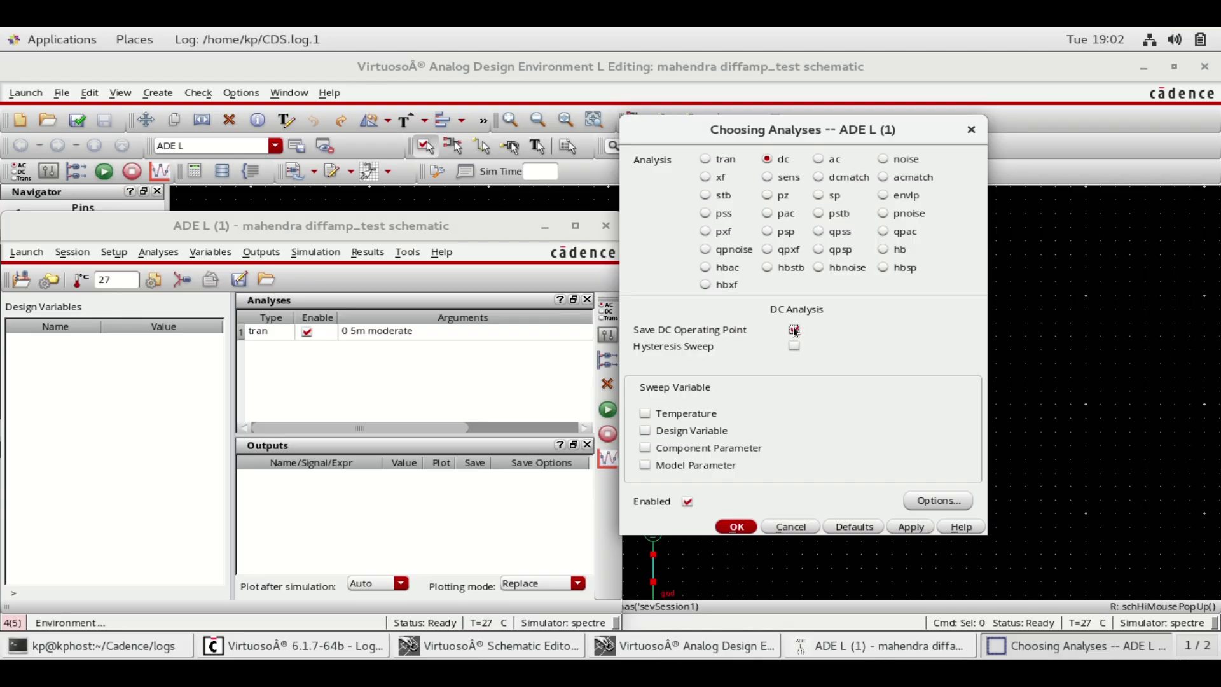
{"action": "left_click", "coordinate": [645, 448]}
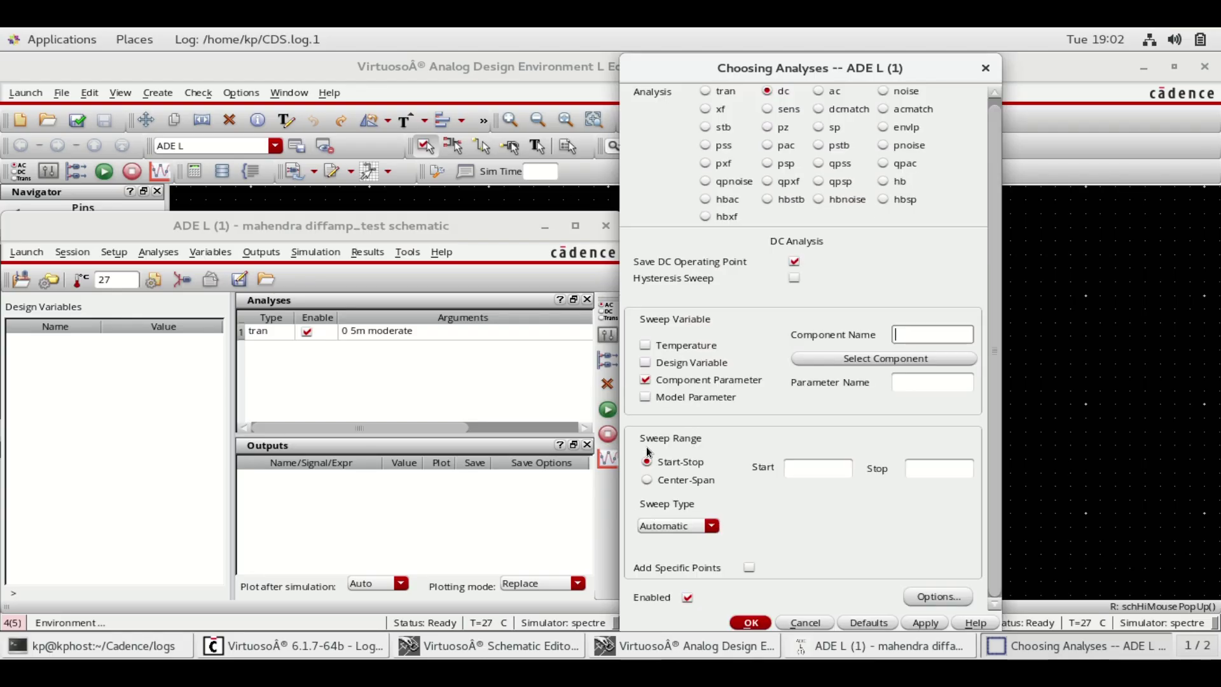
{"action": "left_click", "coordinate": [879, 358]}
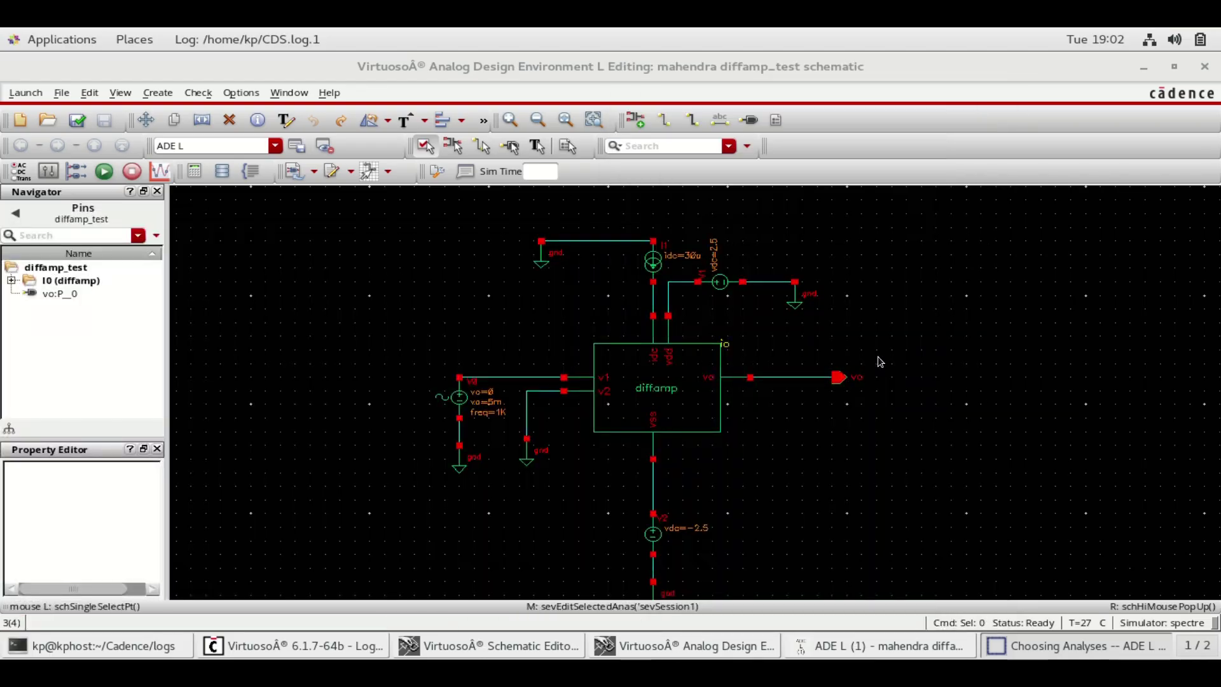
{"action": "left_click", "coordinate": [466, 399]}
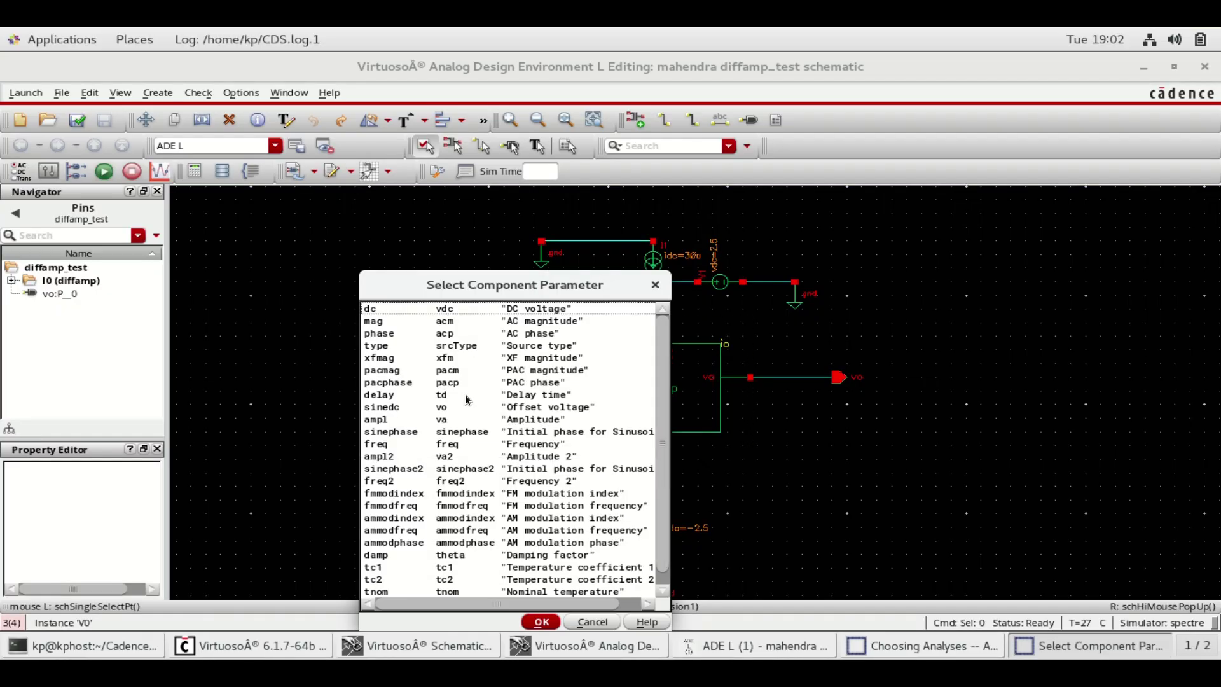
{"action": "left_click", "coordinate": [431, 311]}
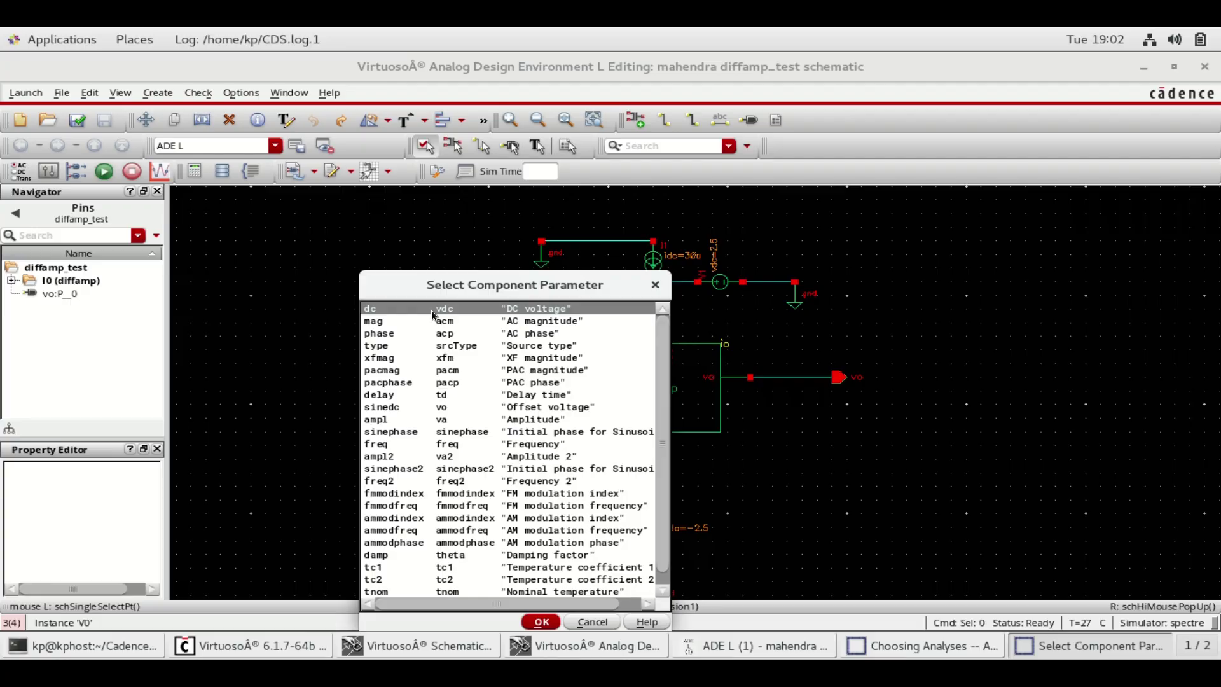
{"action": "left_click", "coordinate": [543, 623]}
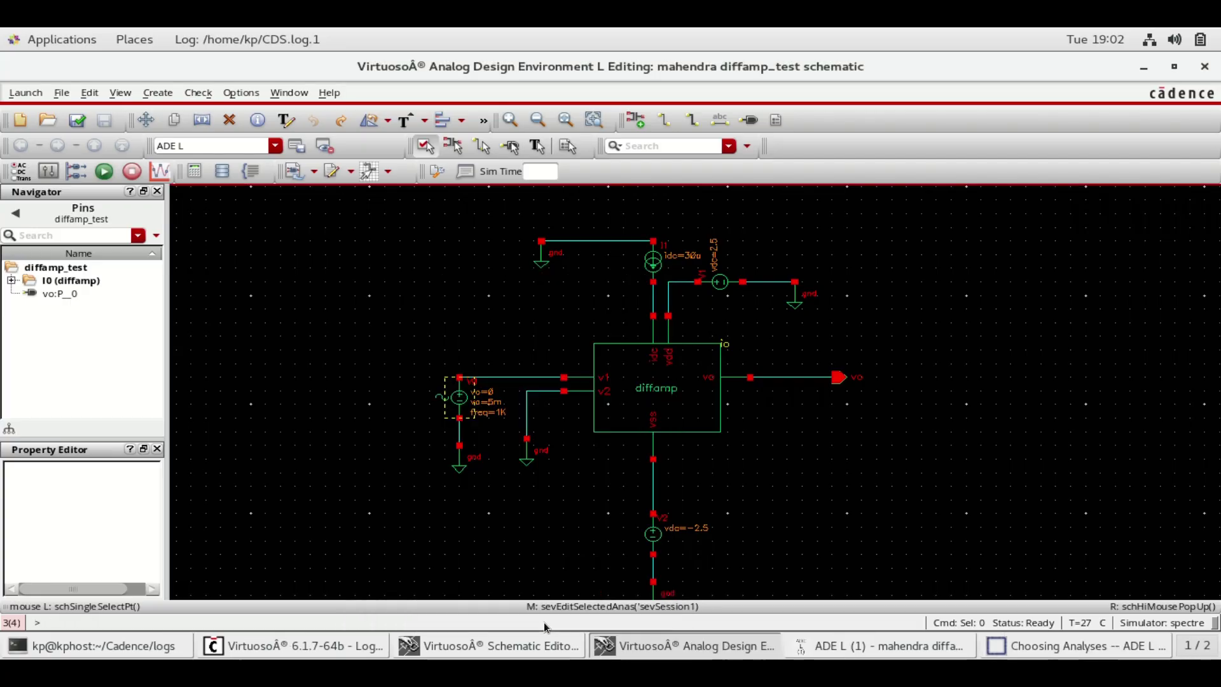
{"action": "left_click", "coordinate": [1028, 644]}
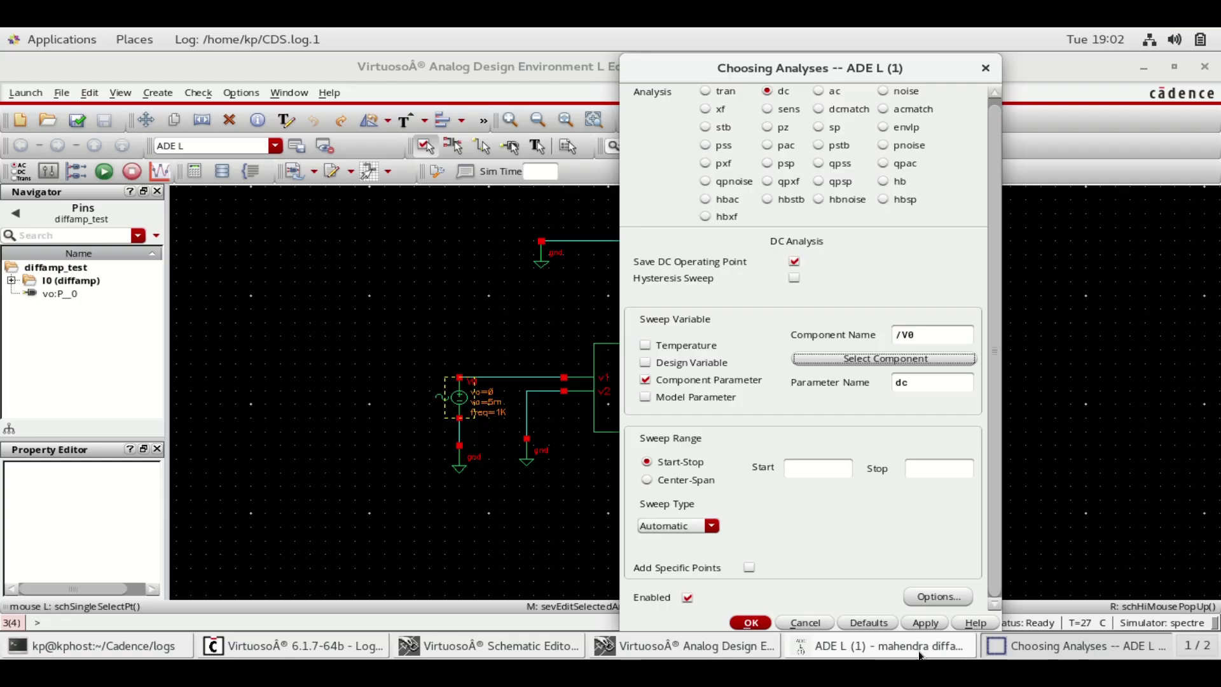
- Set the DC sweep range from -5 to 5 and apply the DC analysis
{"action": "left_click", "coordinate": [822, 469]}
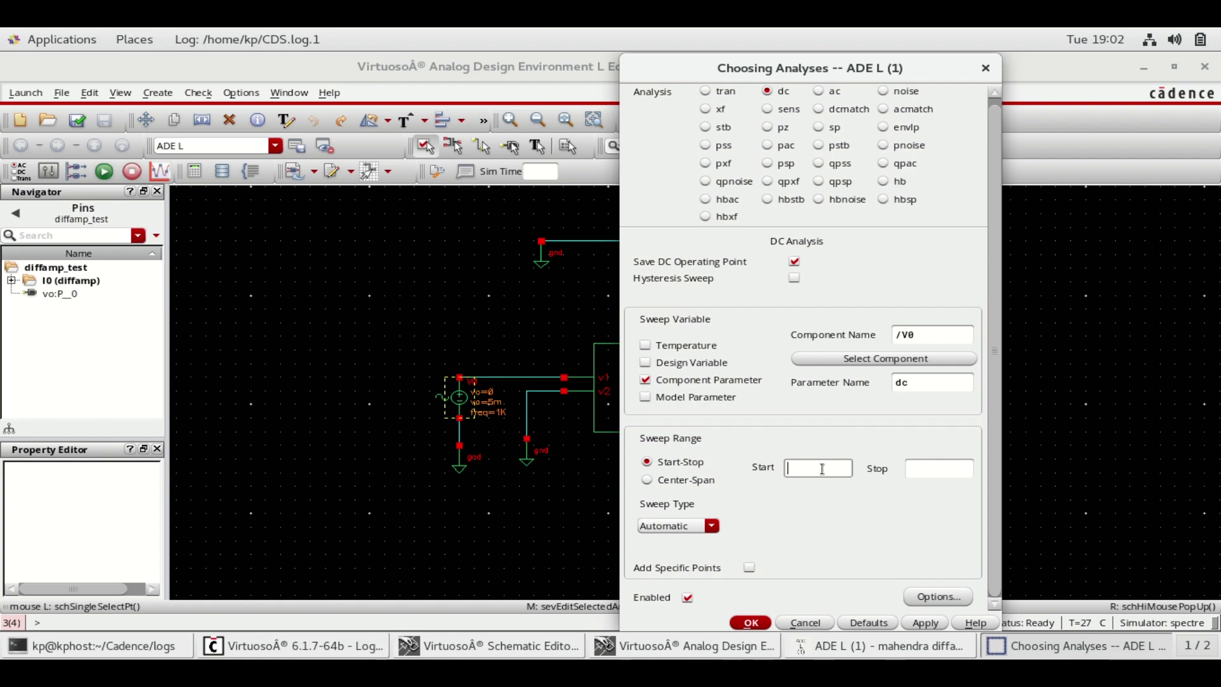
{"action": "type", "text": "-5"}
{"action": "left_click", "coordinate": [943, 468]}
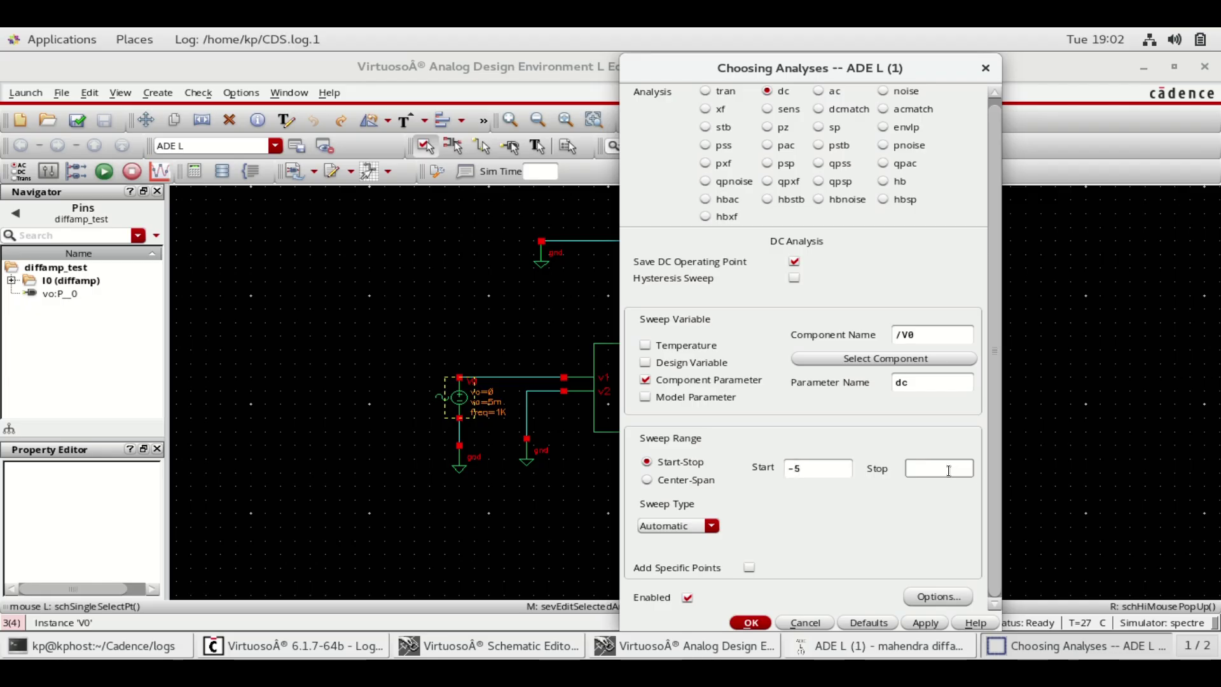
{"action": "type", "text": "5"}
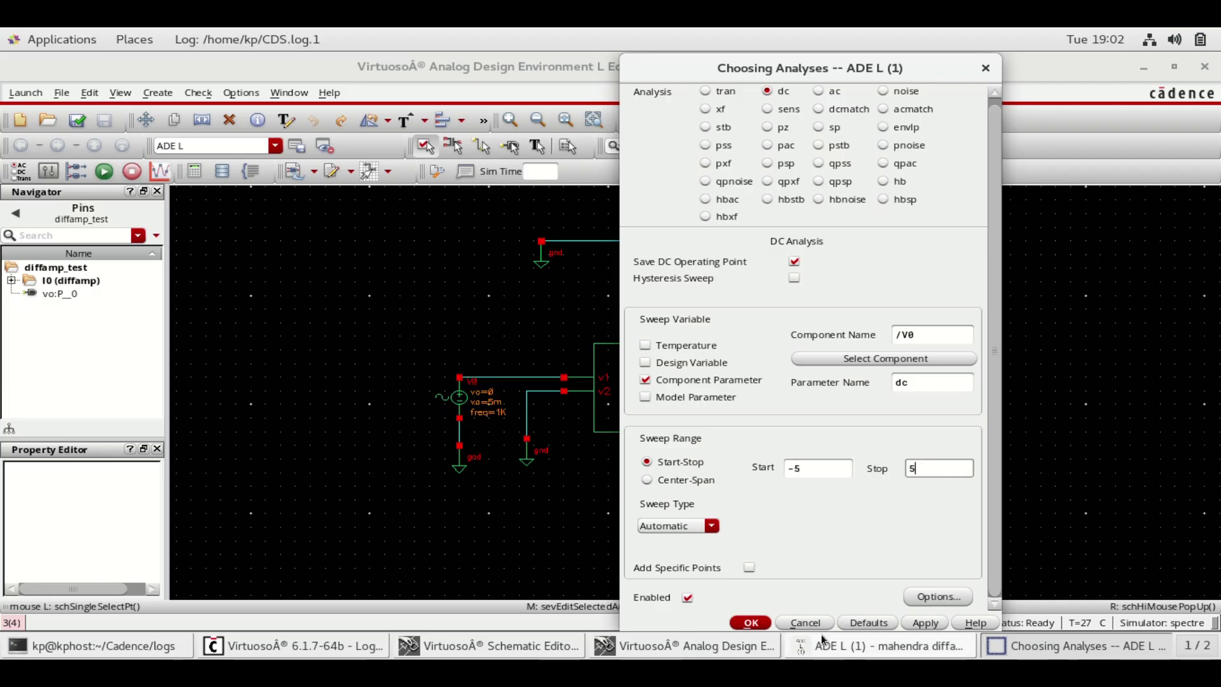
{"action": "left_click", "coordinate": [919, 648]}
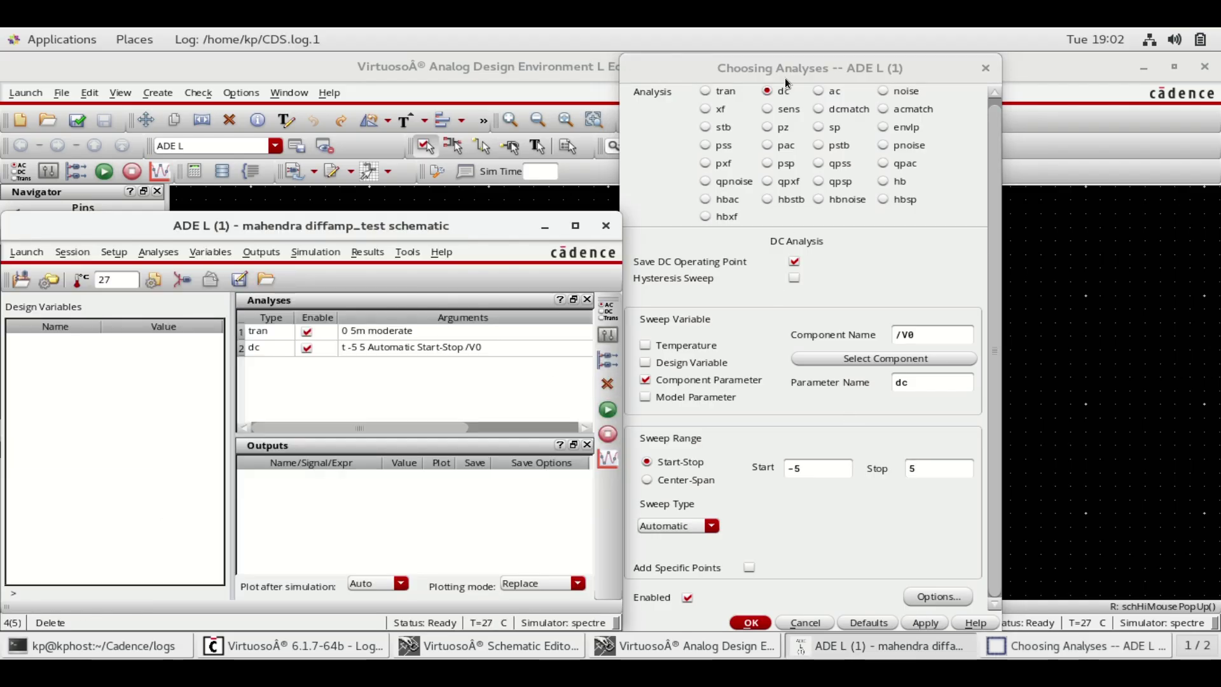
- Choose an AC analysis with a frequency sweep starting at 10 and stopping at 10G
{"action": "left_click", "coordinate": [818, 91]}
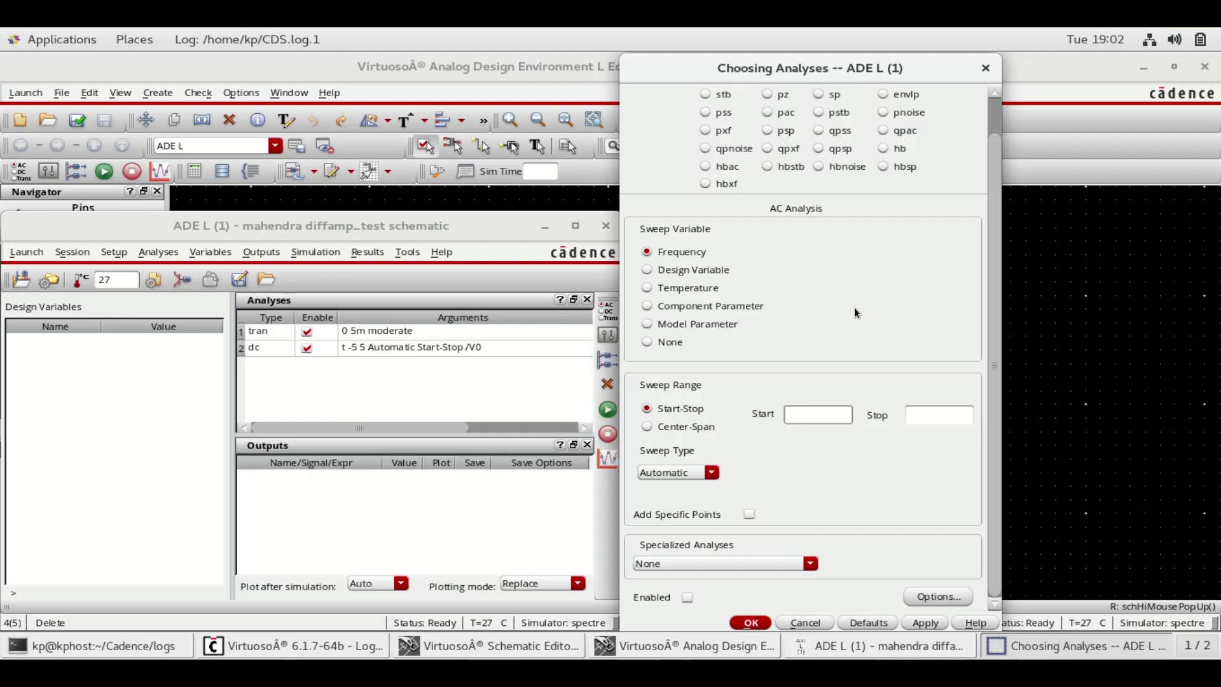
{"action": "scroll", "coordinate": [804, 318], "scroll_direction": "up", "scroll_amount": 2}
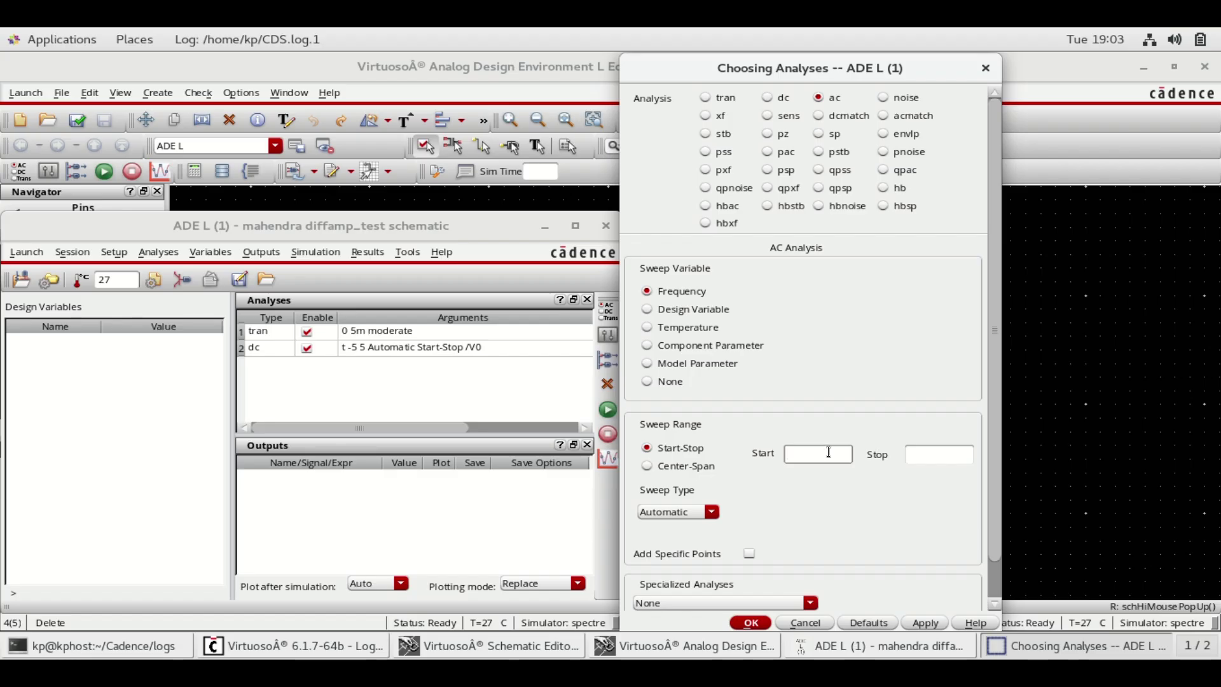
{"action": "type", "text": "10"}
{"action": "left_click", "coordinate": [947, 449]}
{"action": "type", "text": "10"}
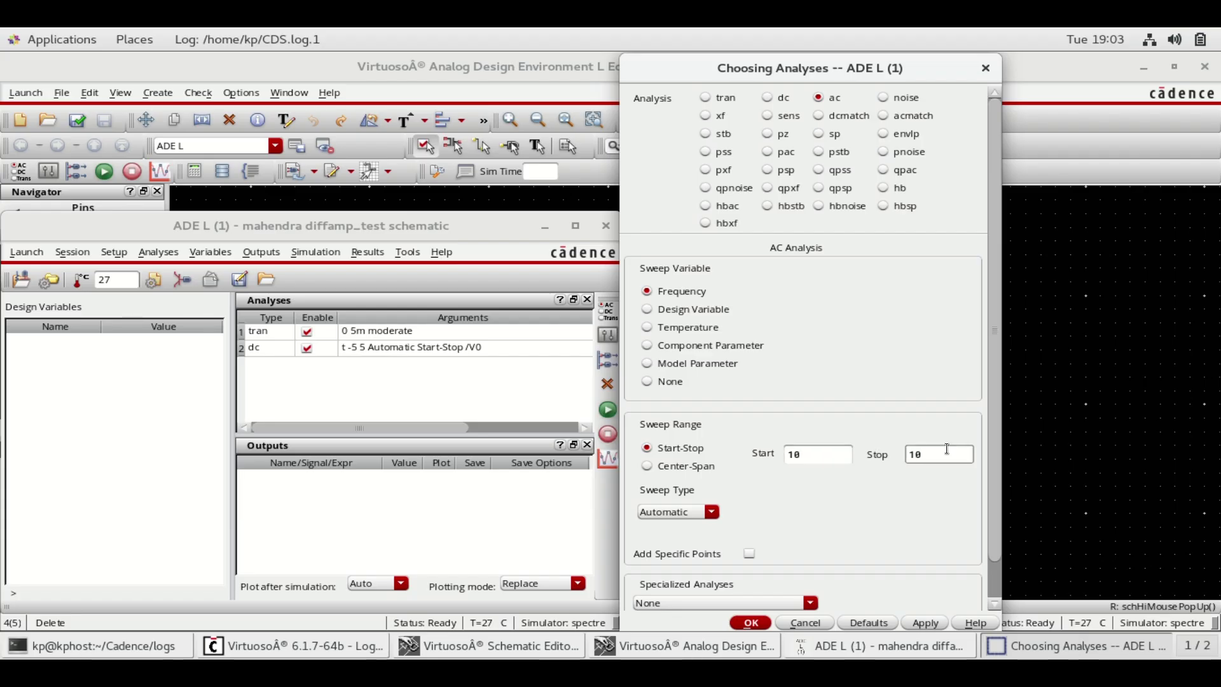
{"action": "type", "text": "G"}
- Make the AC sweep logarithmic with 10 points per decade, and accept the analysis setup
{"action": "left_click", "coordinate": [713, 513]}
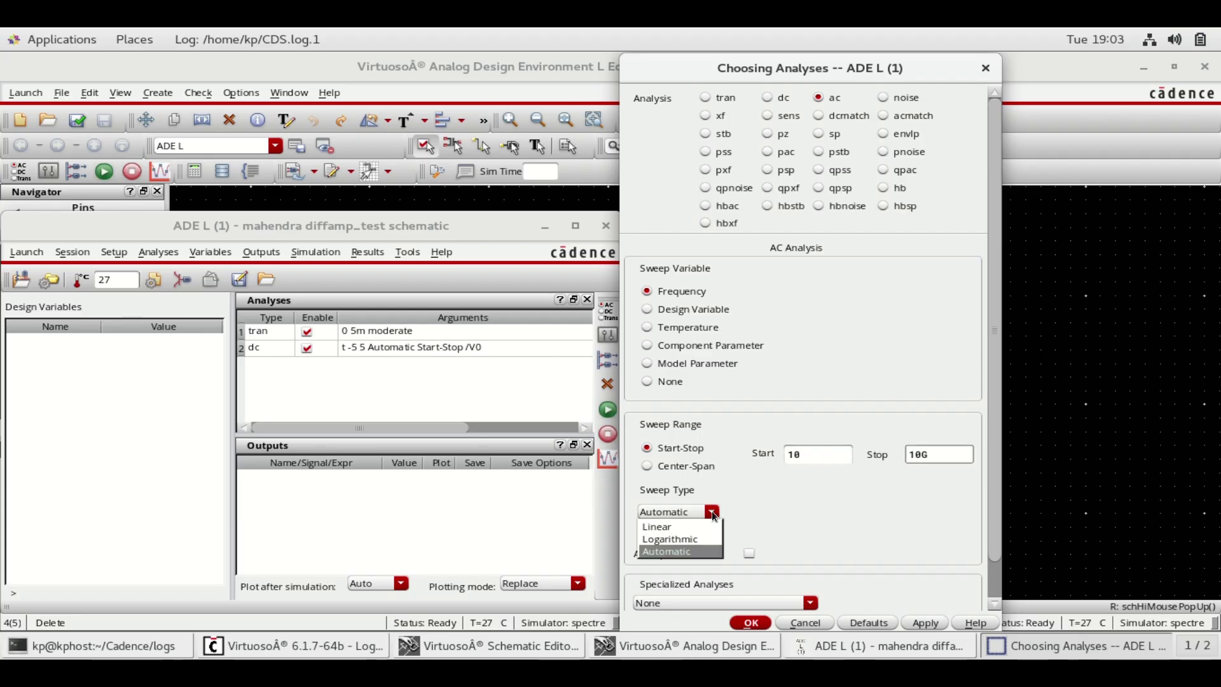
{"action": "left_click", "coordinate": [713, 539]}
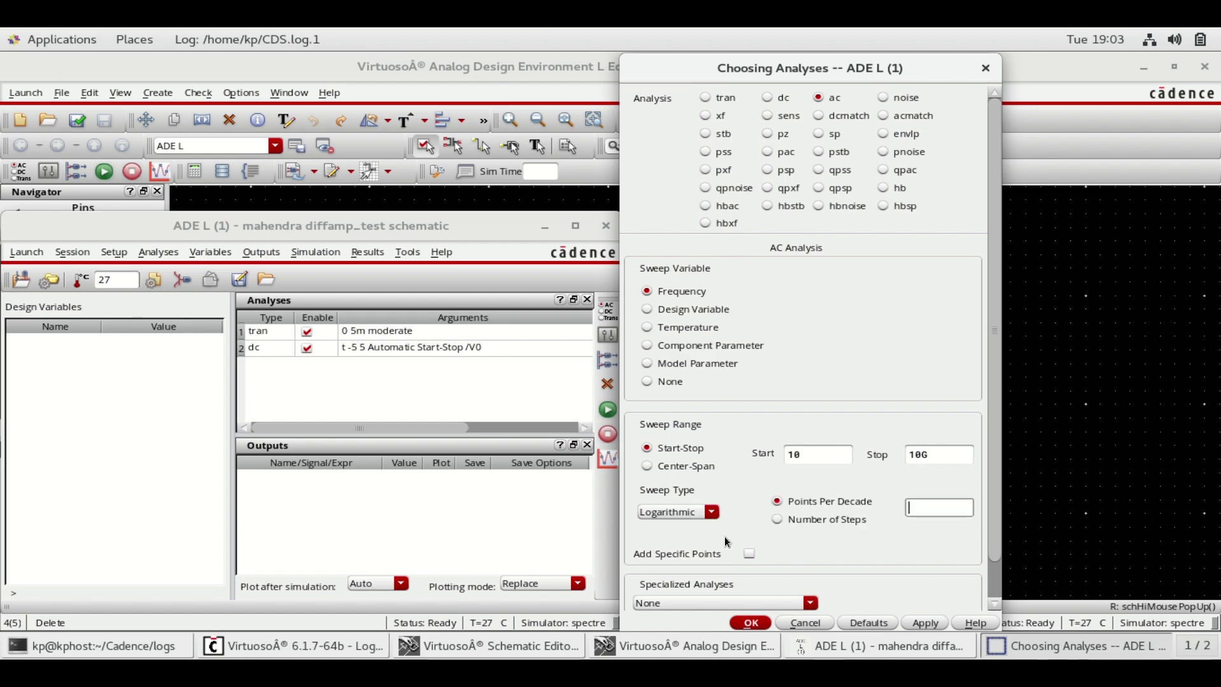
{"action": "left_click", "coordinate": [941, 506]}
{"action": "type", "text": "10"}
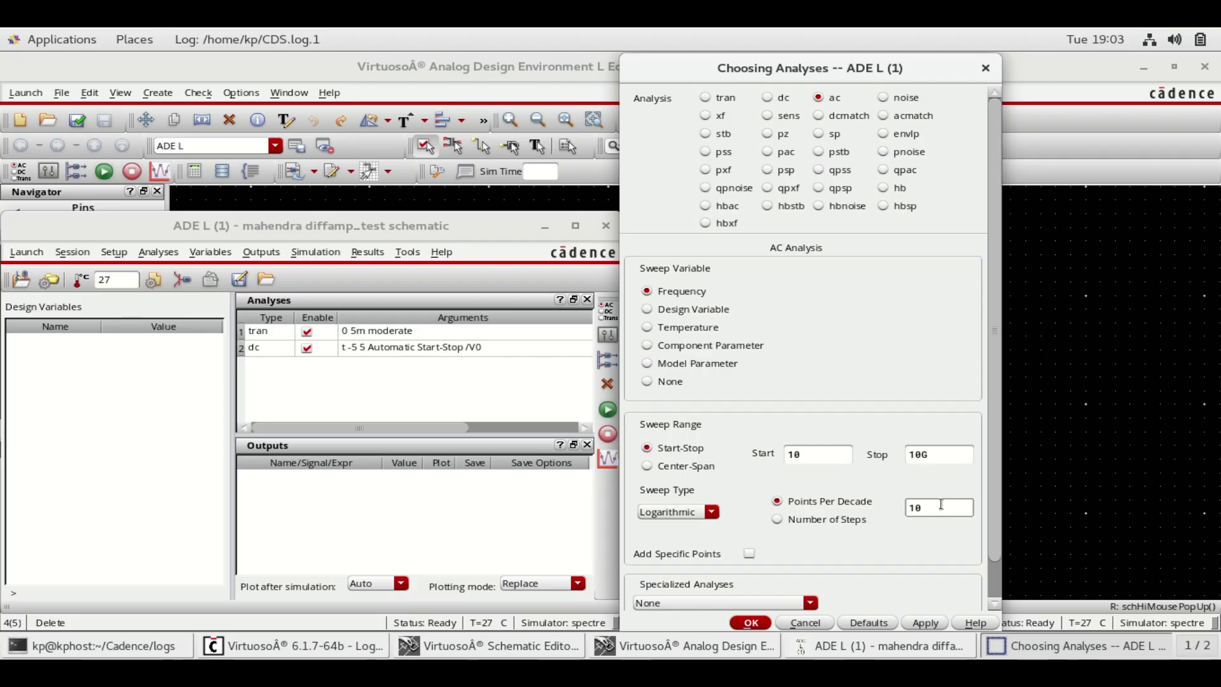
{"action": "left_click", "coordinate": [926, 624]}
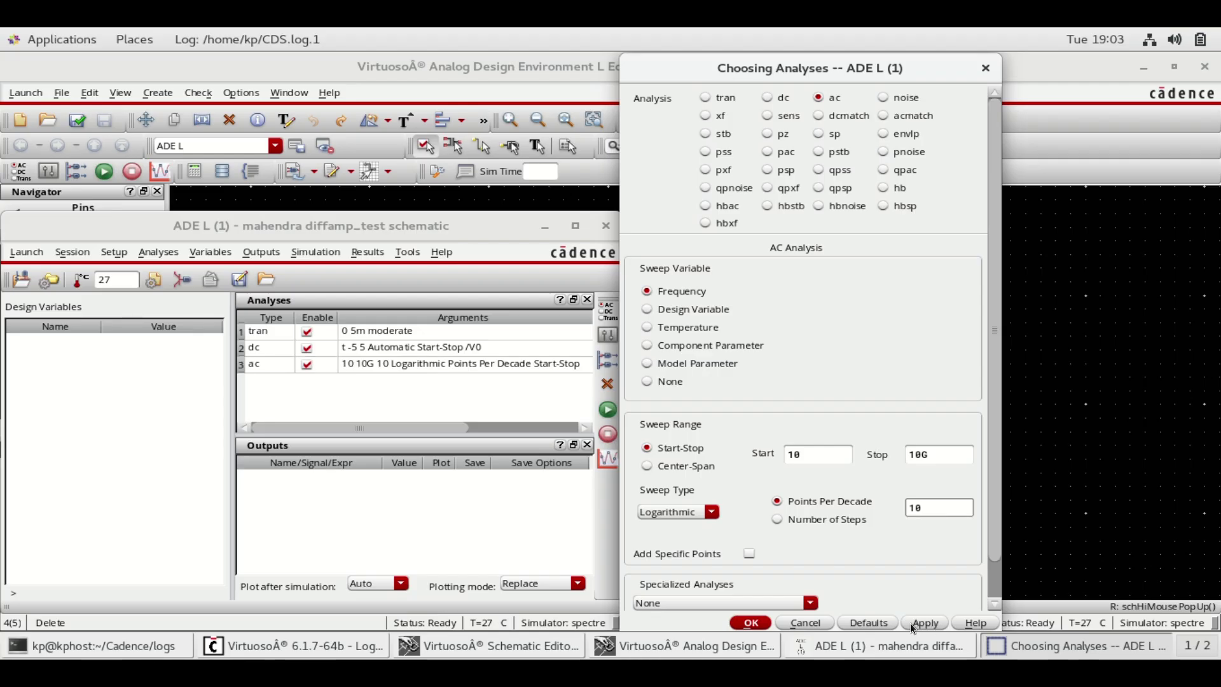
{"action": "left_click", "coordinate": [761, 623]}
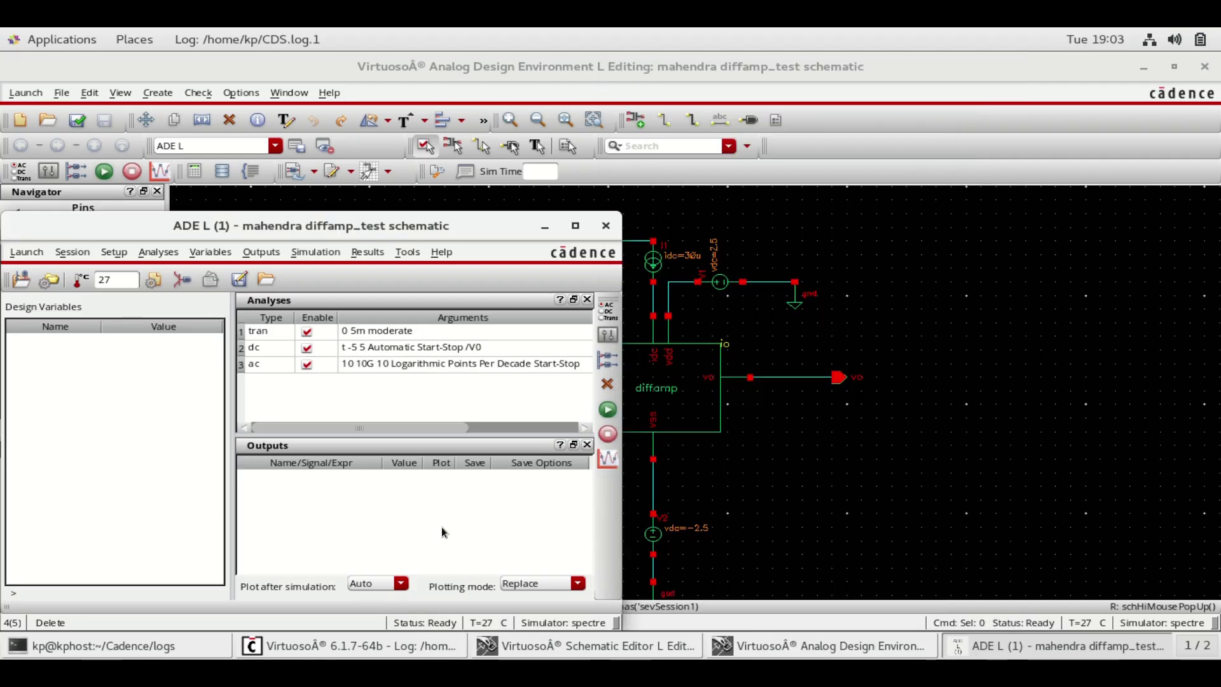
- Pick the diffamp's v1 input net and vo output net from the schematic as plotted outputs, and netlist and run the simulation
{"action": "left_click", "coordinate": [260, 253]}
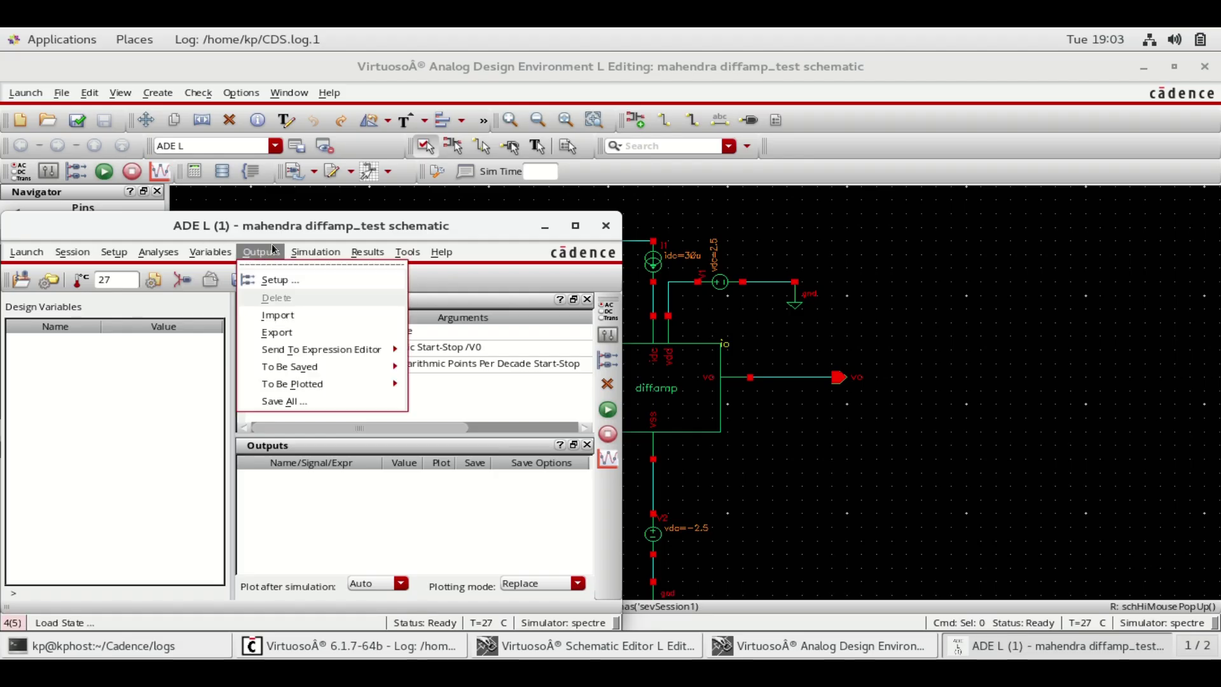
{"action": "left_click", "coordinate": [267, 253]}
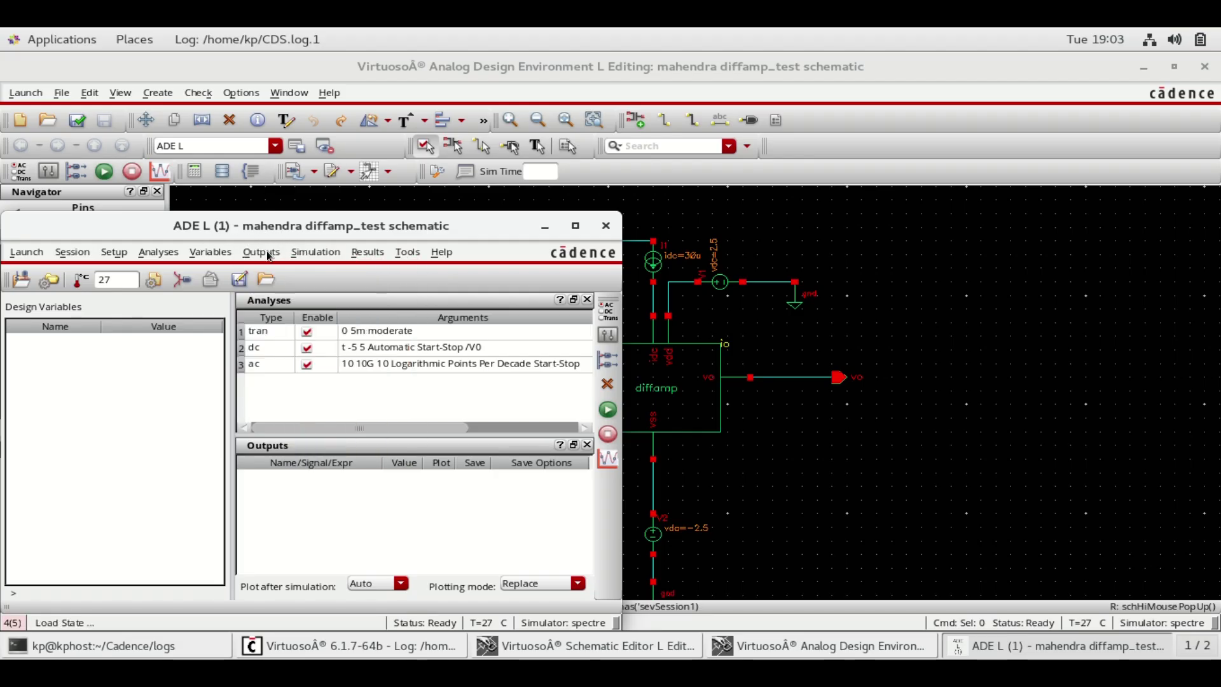
{"action": "right_click", "coordinate": [351, 513]}
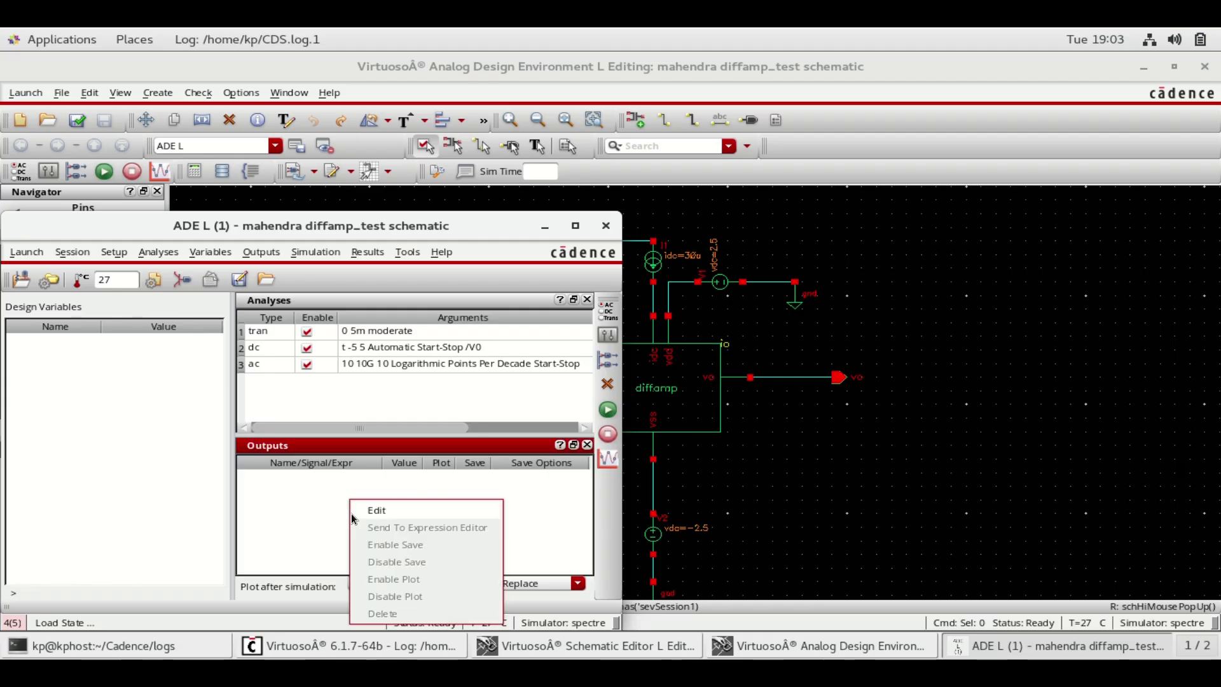
{"action": "left_click", "coordinate": [396, 510]}
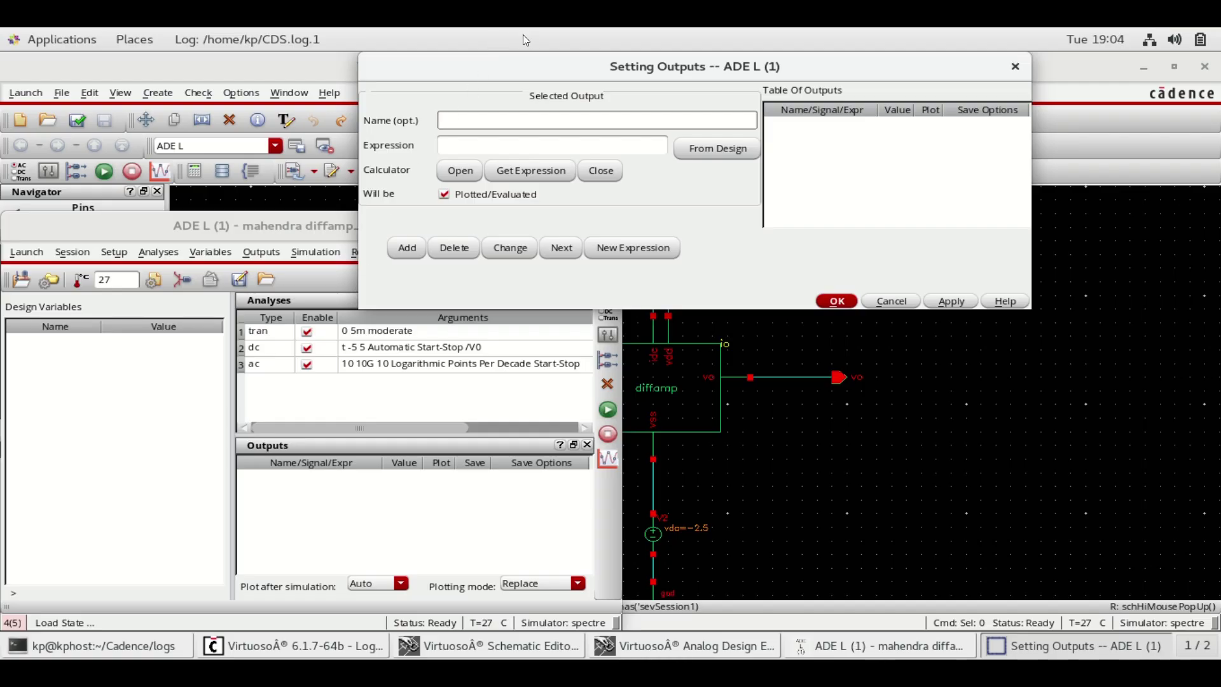
{"action": "left_click", "coordinate": [721, 148]}
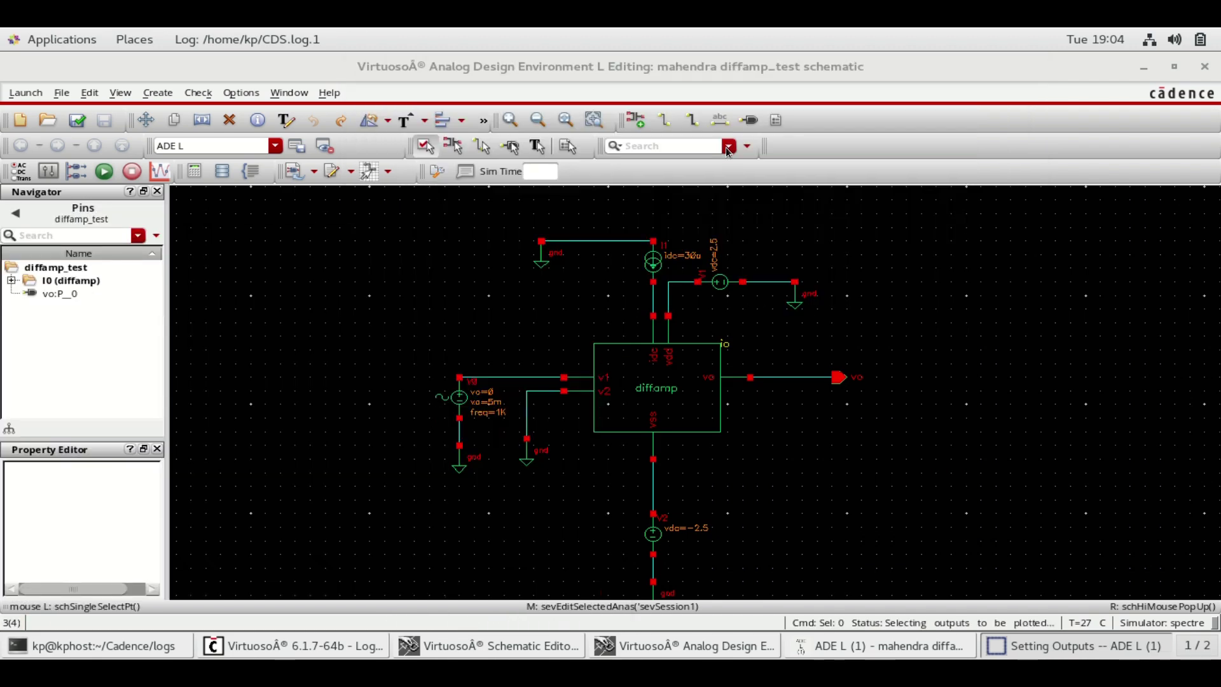
{"action": "left_click", "coordinate": [509, 380]}
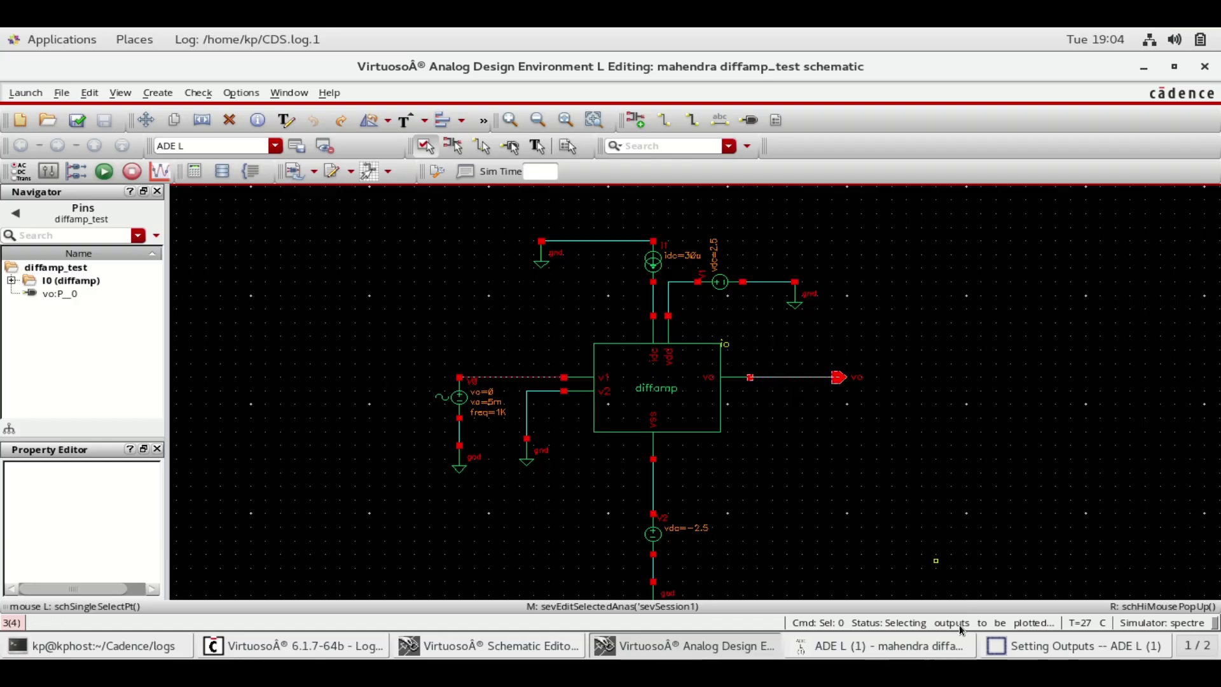
{"action": "left_click", "coordinate": [952, 648]}
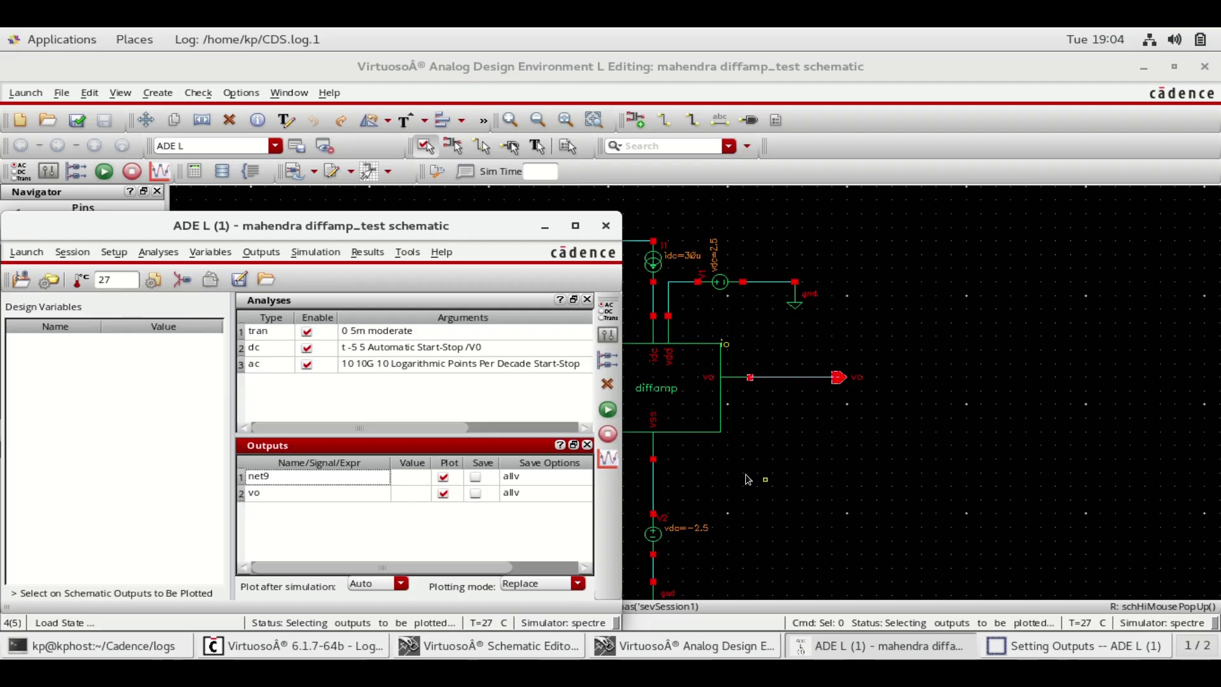
{"action": "left_click", "coordinate": [607, 410]}
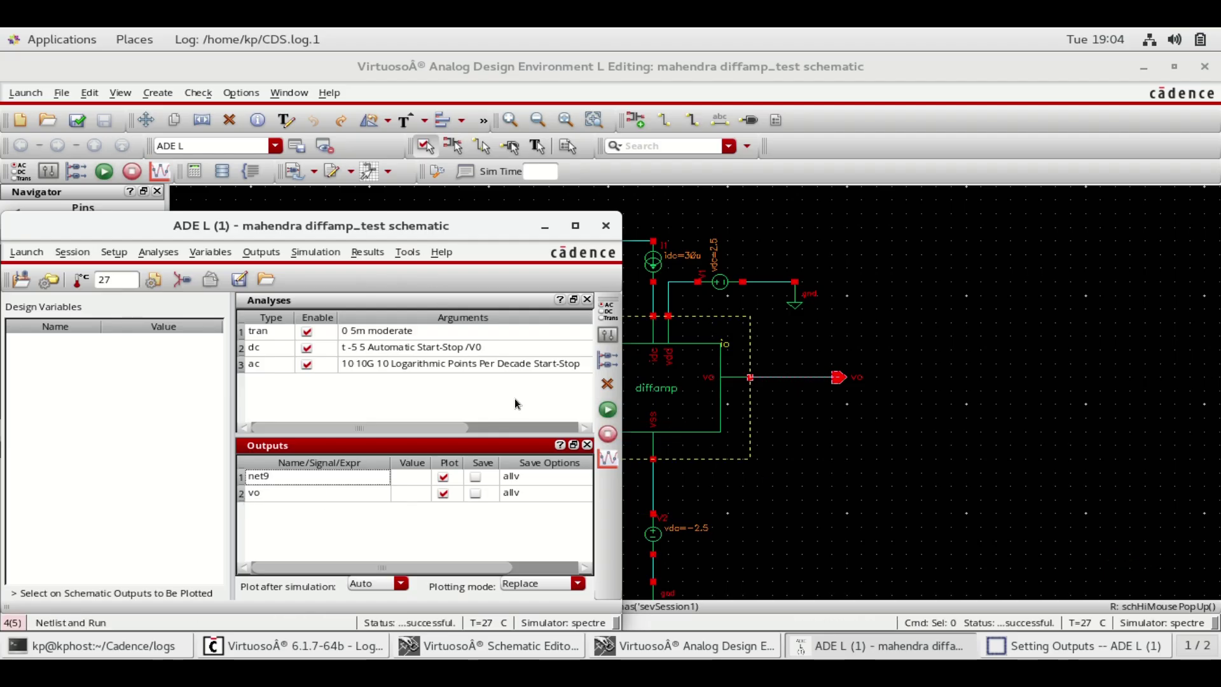
- Netlist and run the diffamp_test simulation, and maximize the window with the resulting waveform plots
{"action": "left_click_drag", "start_coordinate": [445, 228], "coordinate": [563, 208]}
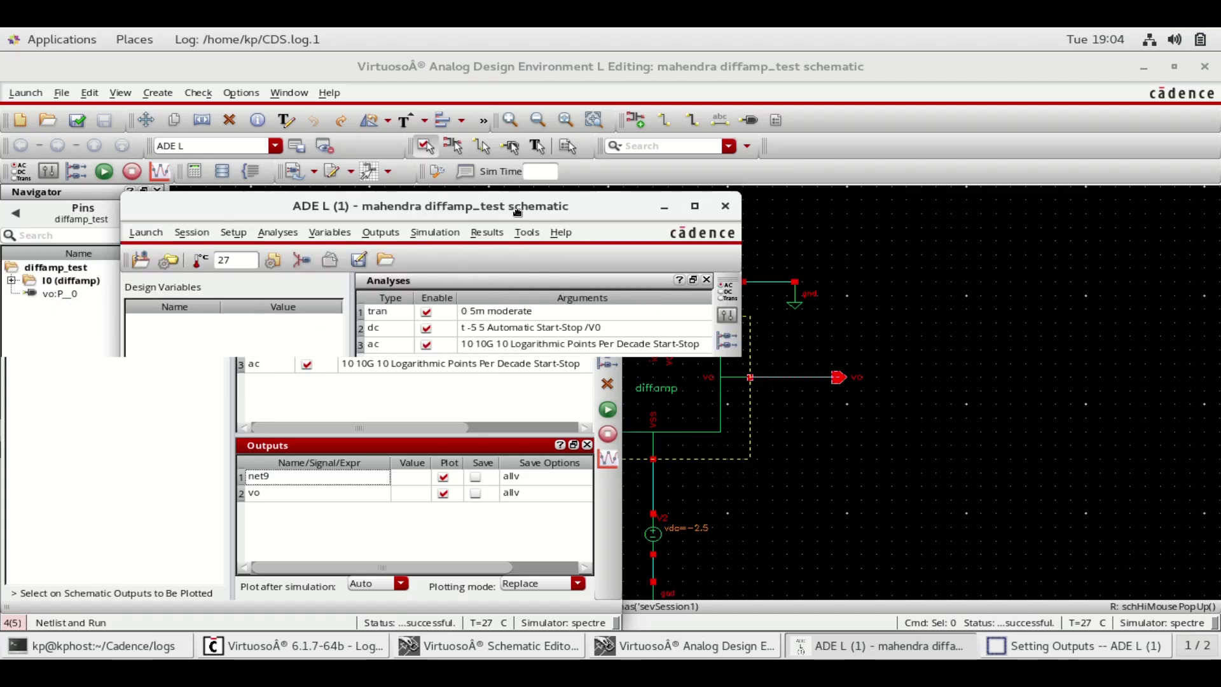
{"action": "left_click", "coordinate": [725, 390]}
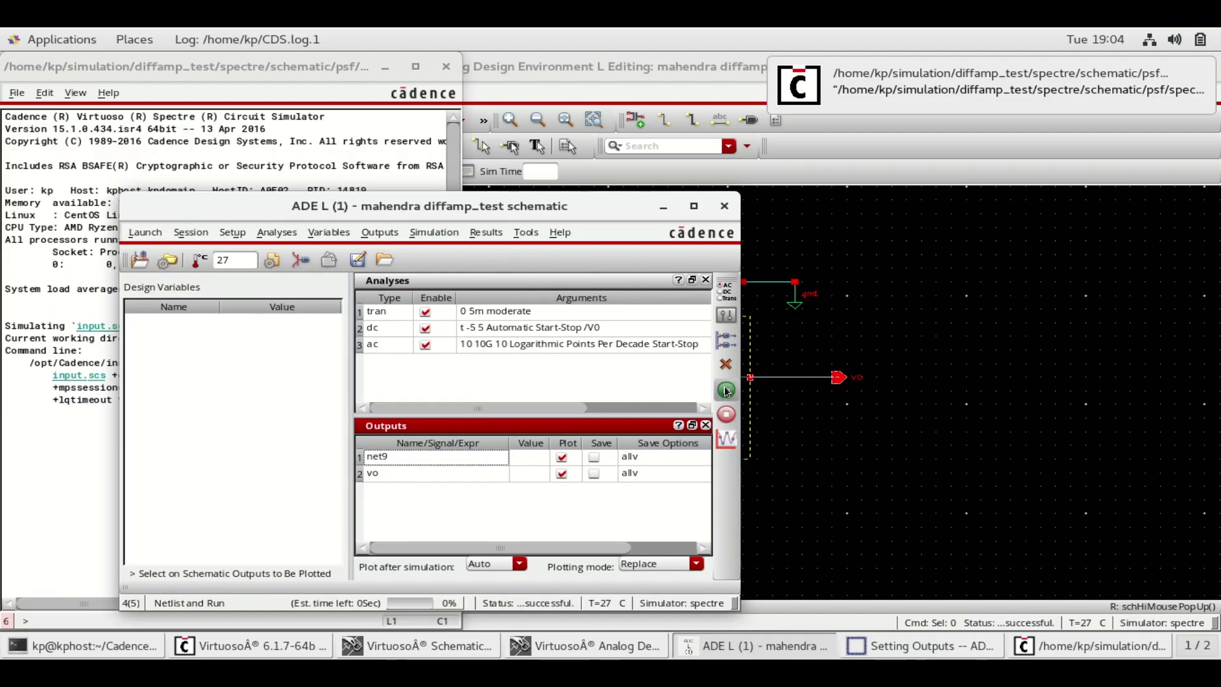
{"action": "left_click", "coordinate": [661, 208]}
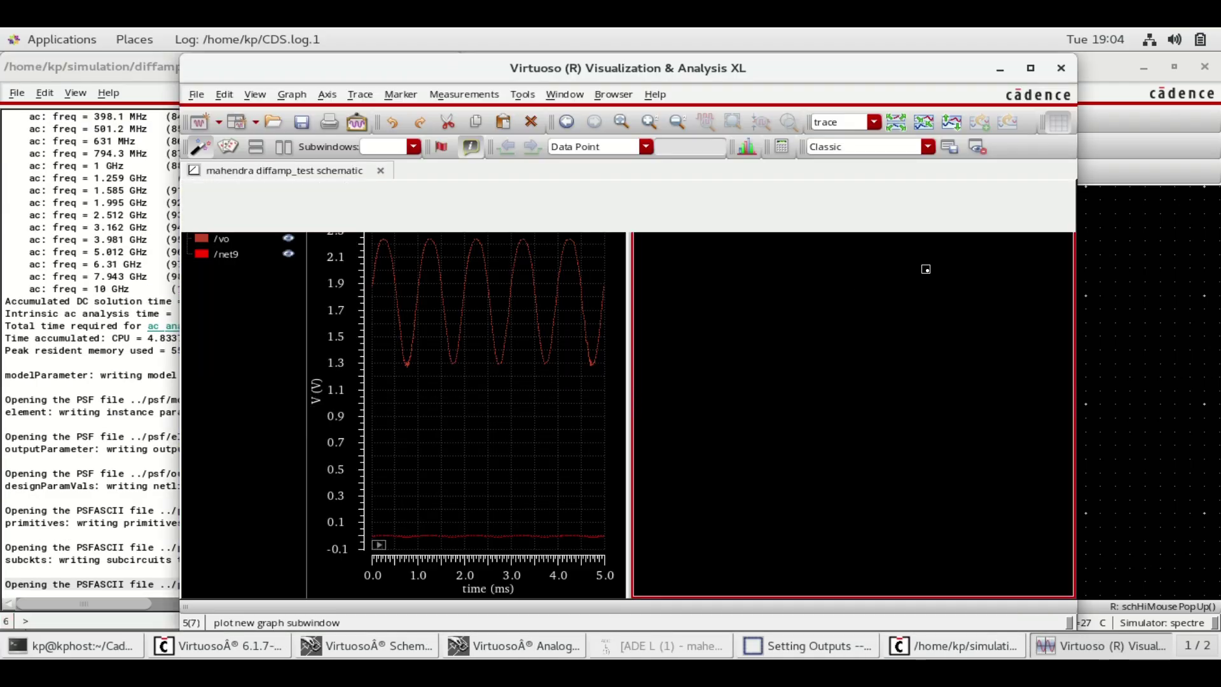
{"action": "left_click", "coordinate": [1031, 68]}
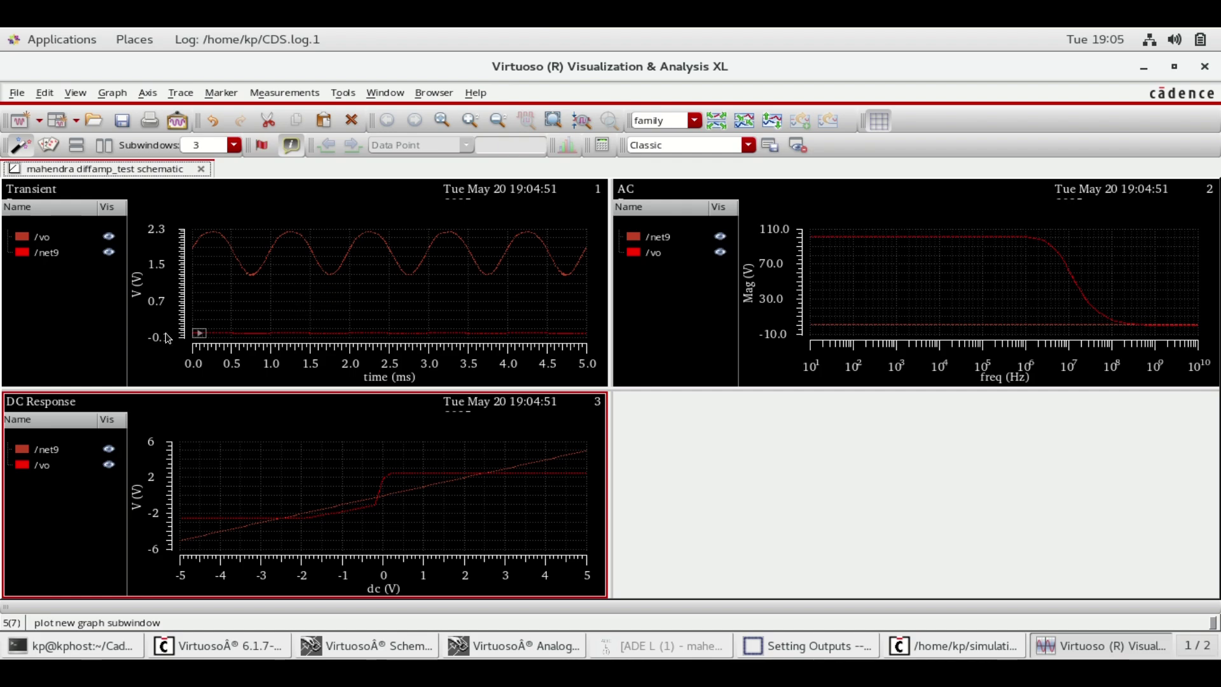
- Split the /vo and /net9 traces of the transient plot into separate strips
{"action": "left_click", "coordinate": [100, 347]}
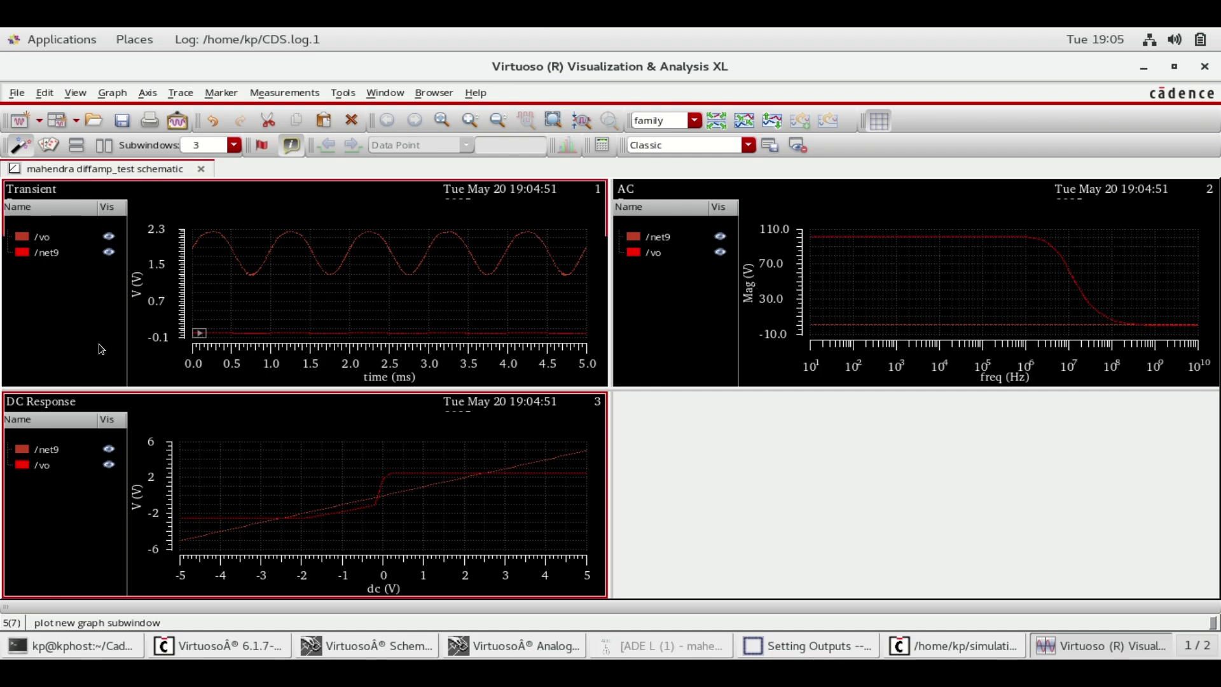
{"action": "left_click", "coordinate": [717, 122]}
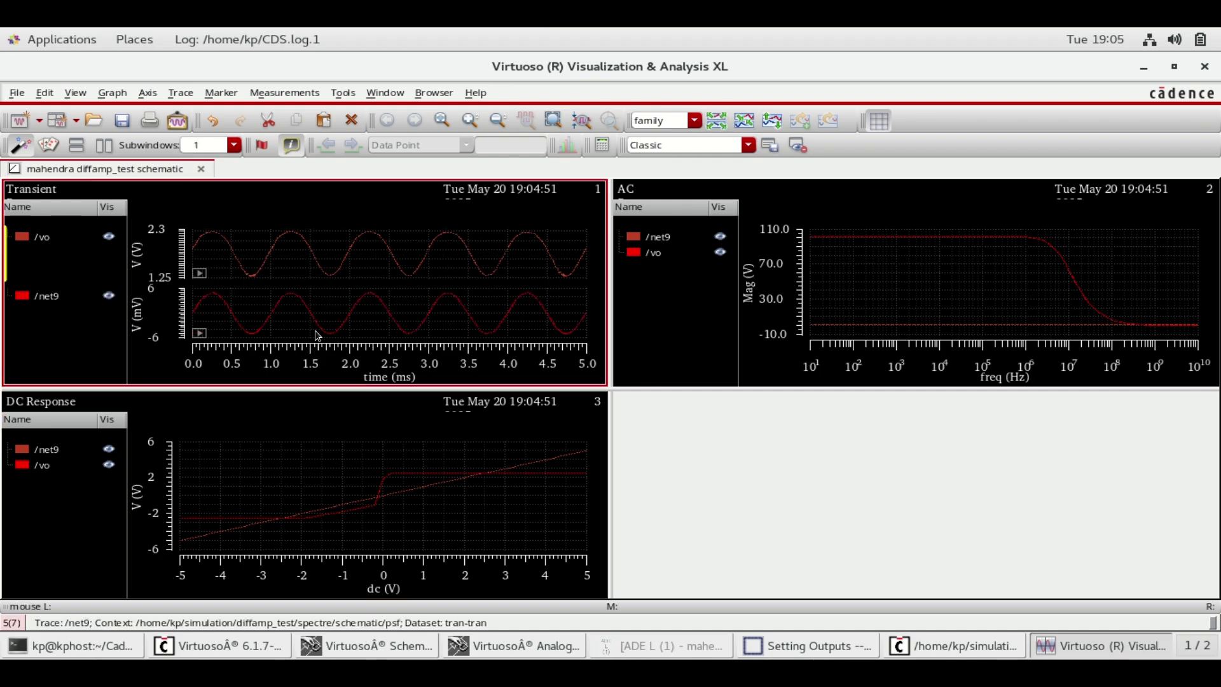
{"action": "mouse_move", "coordinate": [347, 251]}
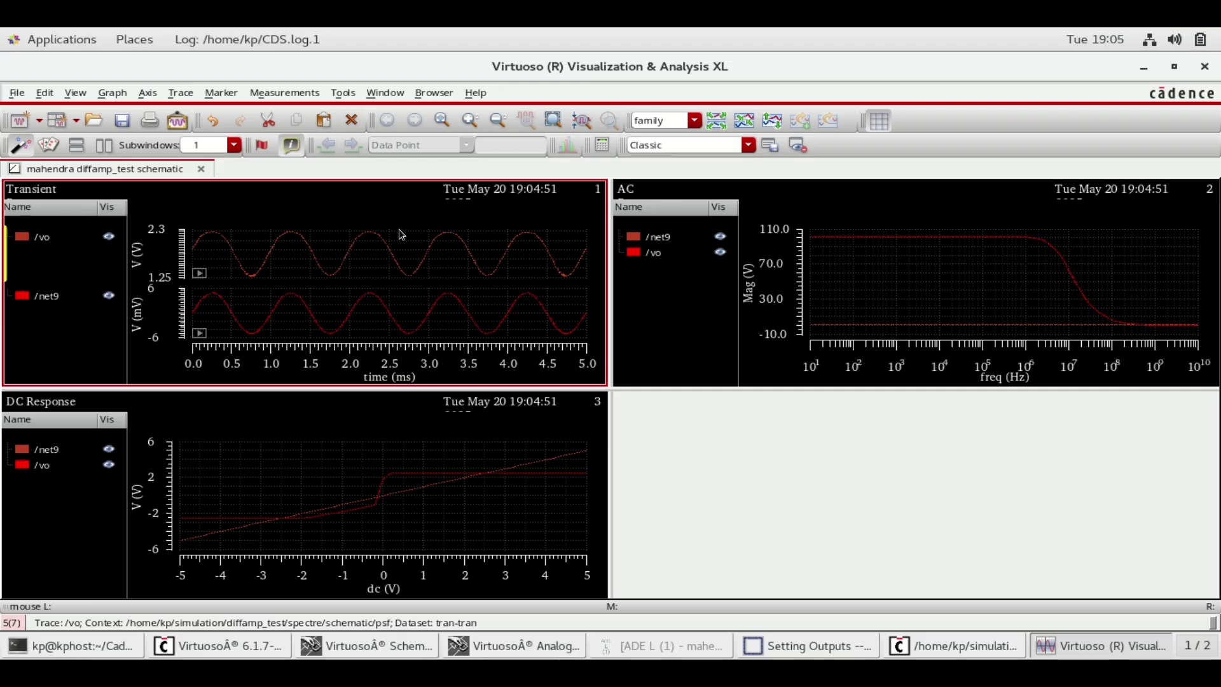
{"action": "mouse_move", "coordinate": [896, 240]}
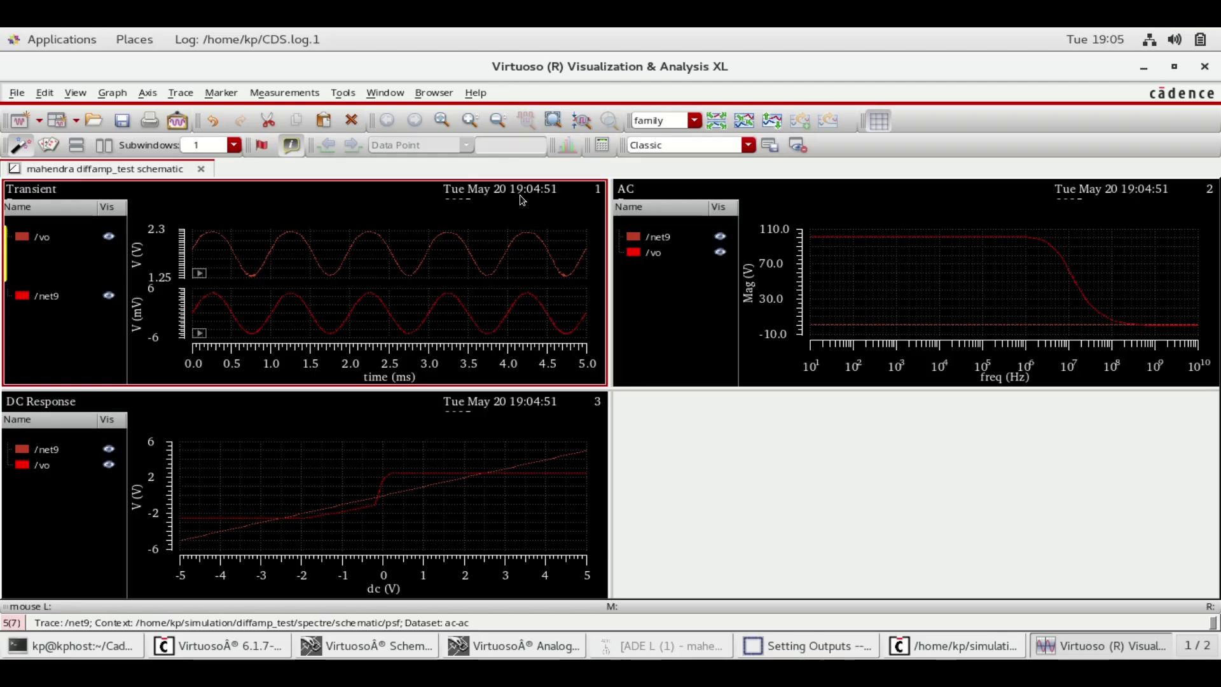
- Open the waveform calculator with an emptied expression buffer and choose the bandwidth function from the complete function list
{"action": "left_click", "coordinate": [342, 95]}
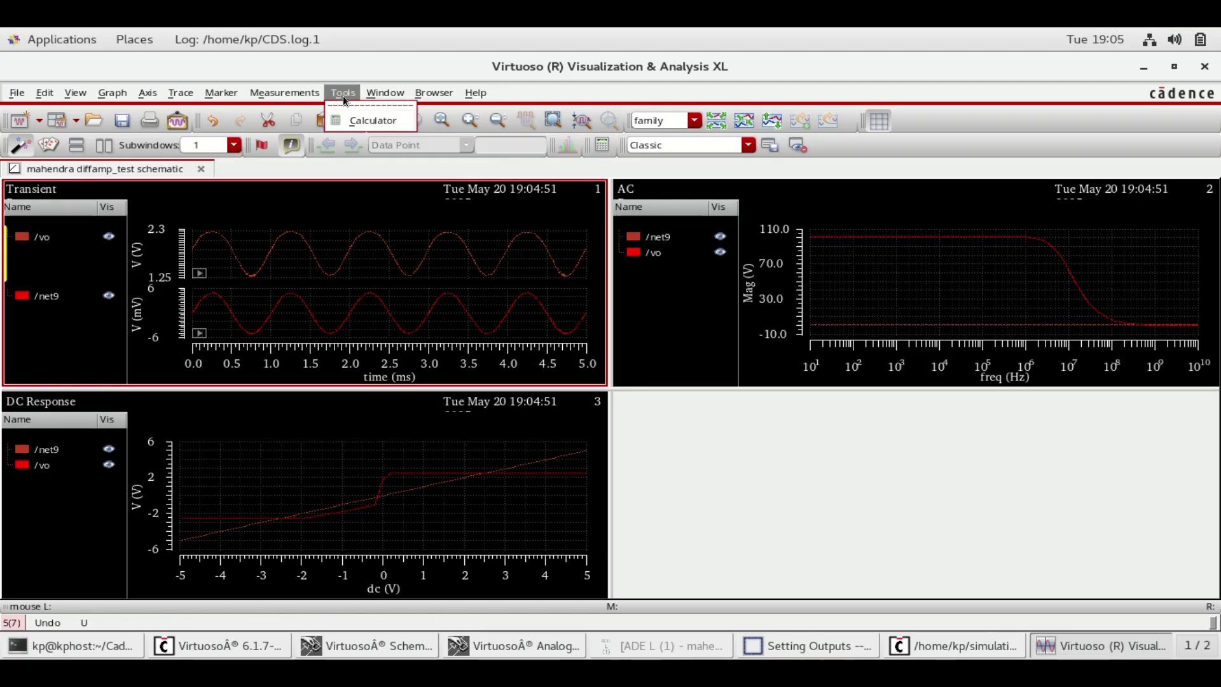
{"action": "left_click", "coordinate": [366, 122]}
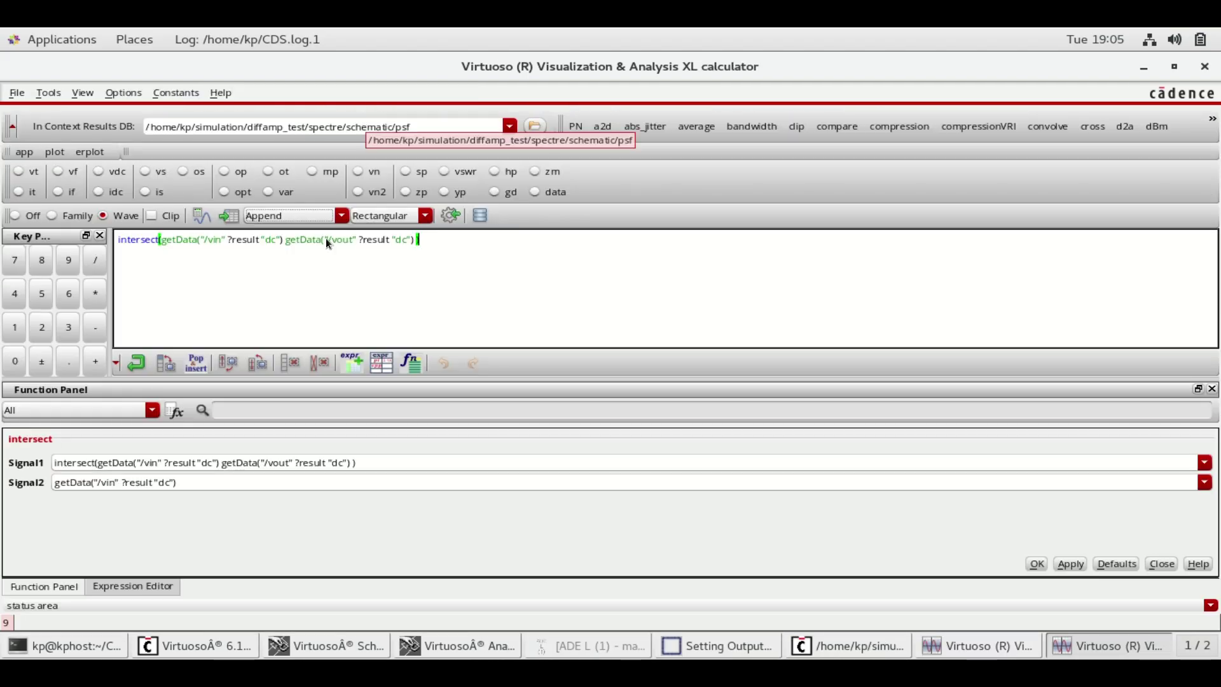
{"action": "left_click", "coordinate": [324, 361]}
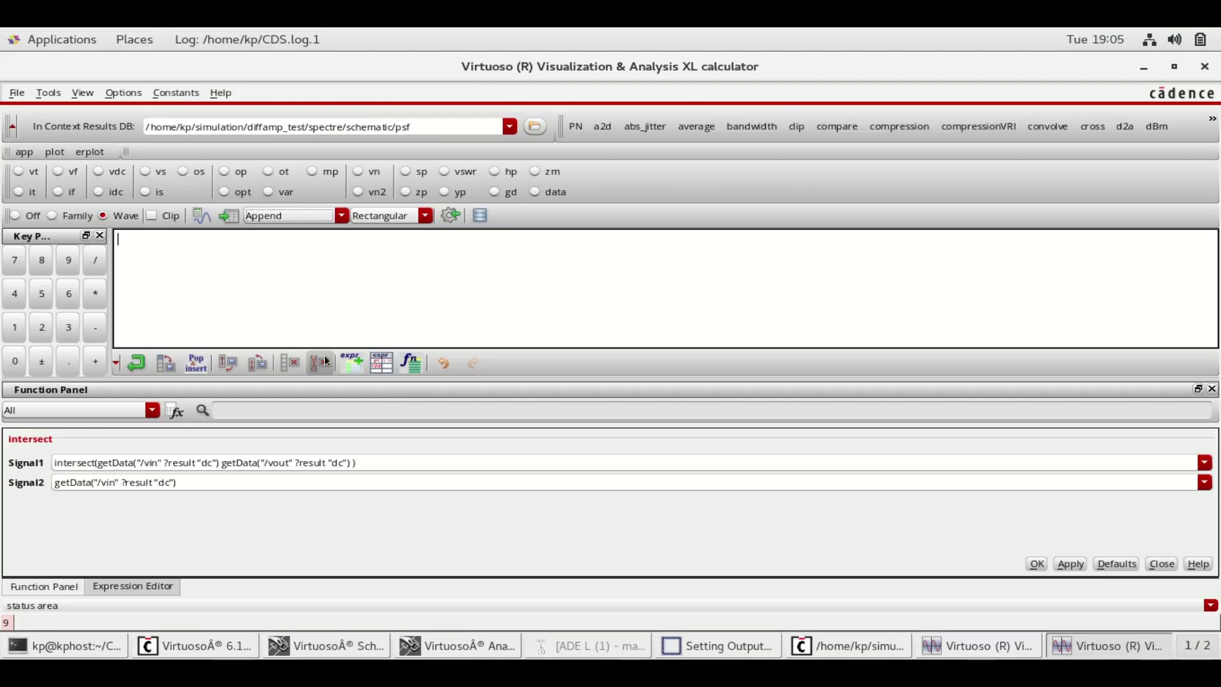
{"action": "left_click", "coordinate": [153, 412]}
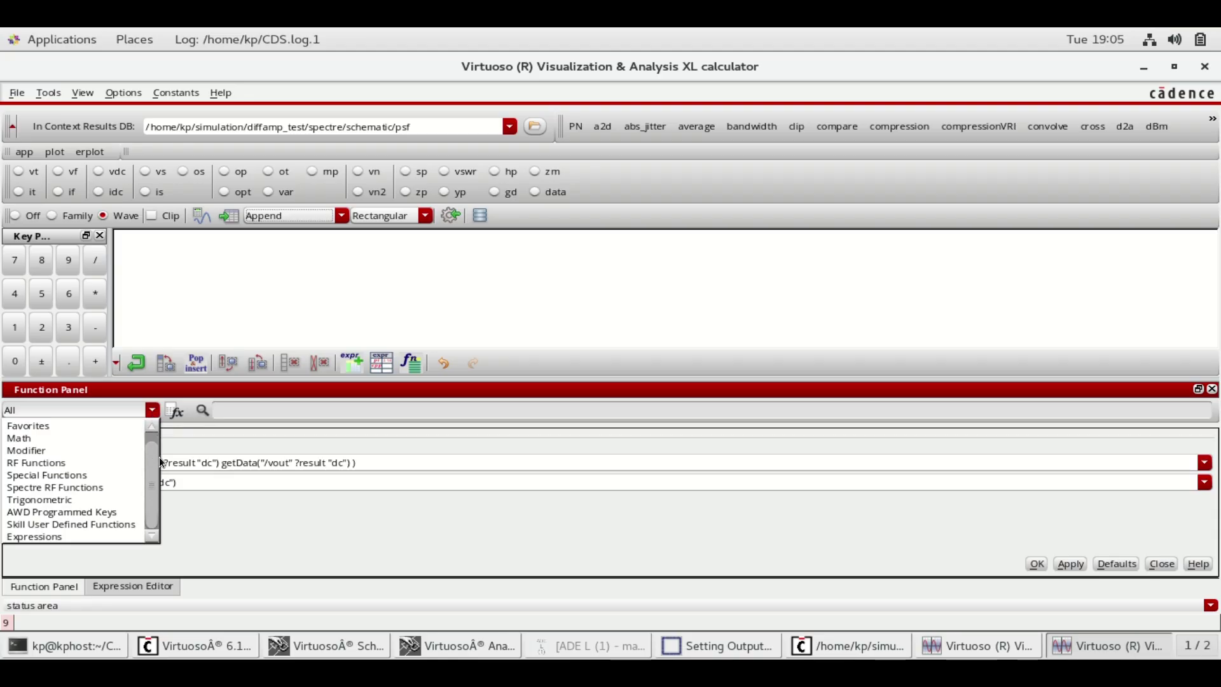
{"action": "left_click", "coordinate": [89, 427]}
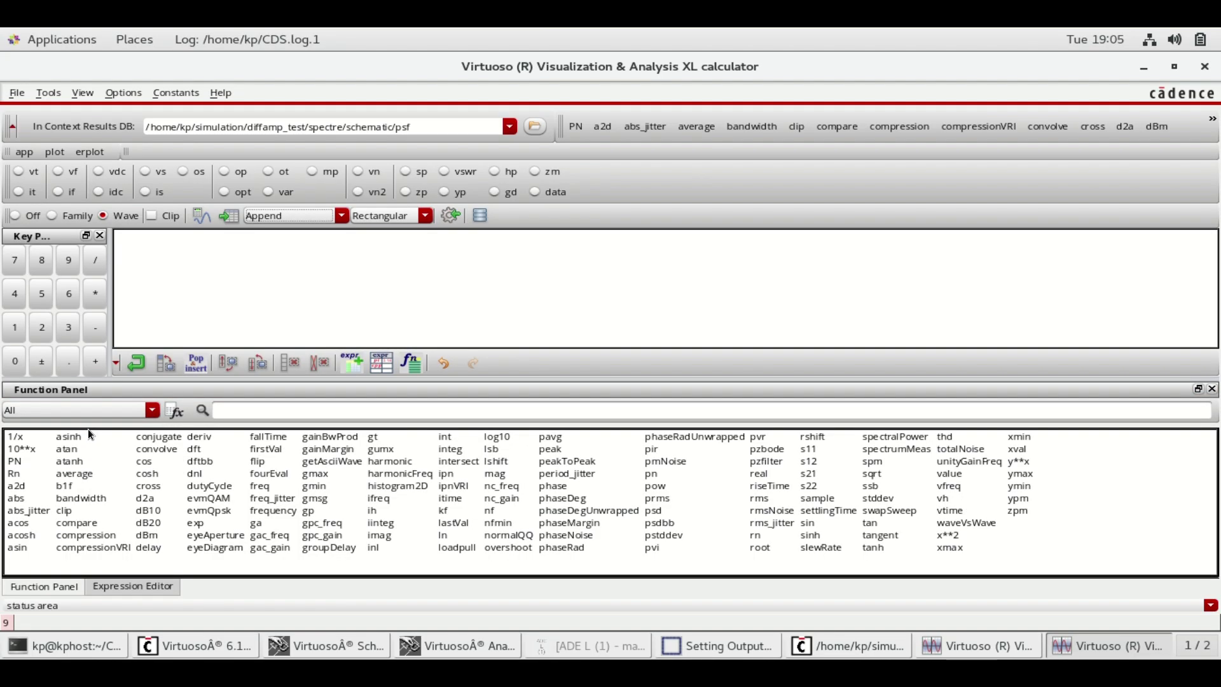
{"action": "left_click", "coordinate": [106, 501]}
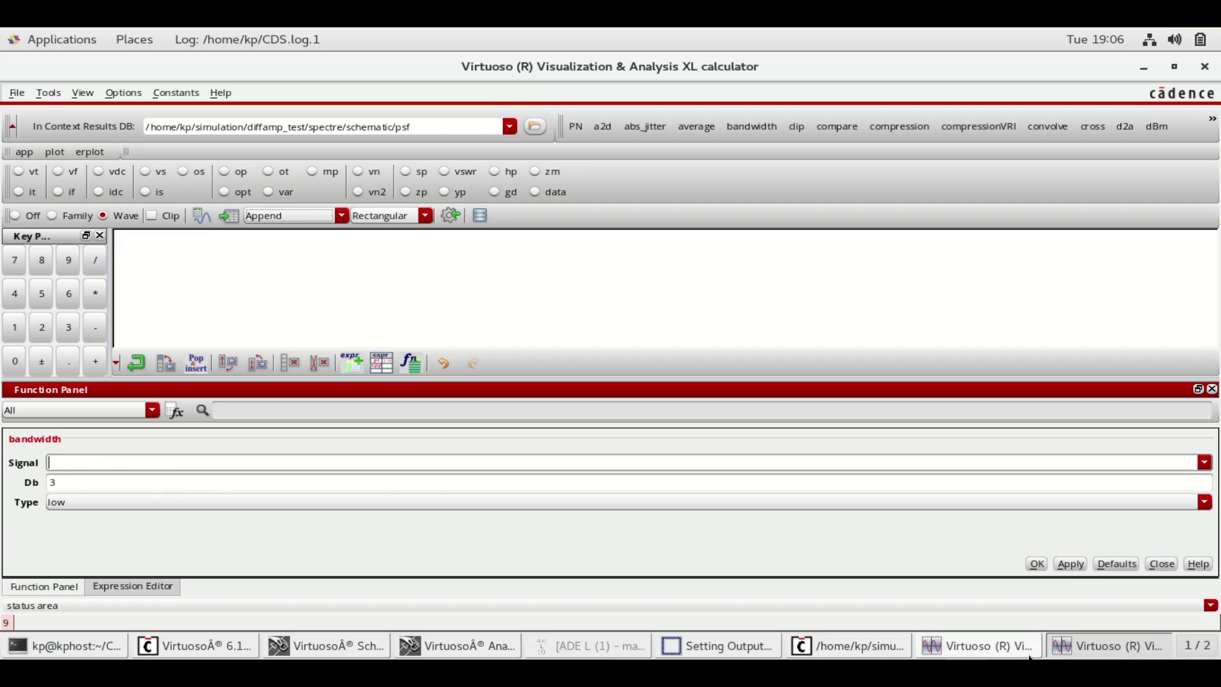
- Evaluate the 3 dB low-type bandwidth of the AC response's /vo trace in a table, and close the table and calculator
{"action": "left_click", "coordinate": [1005, 640]}
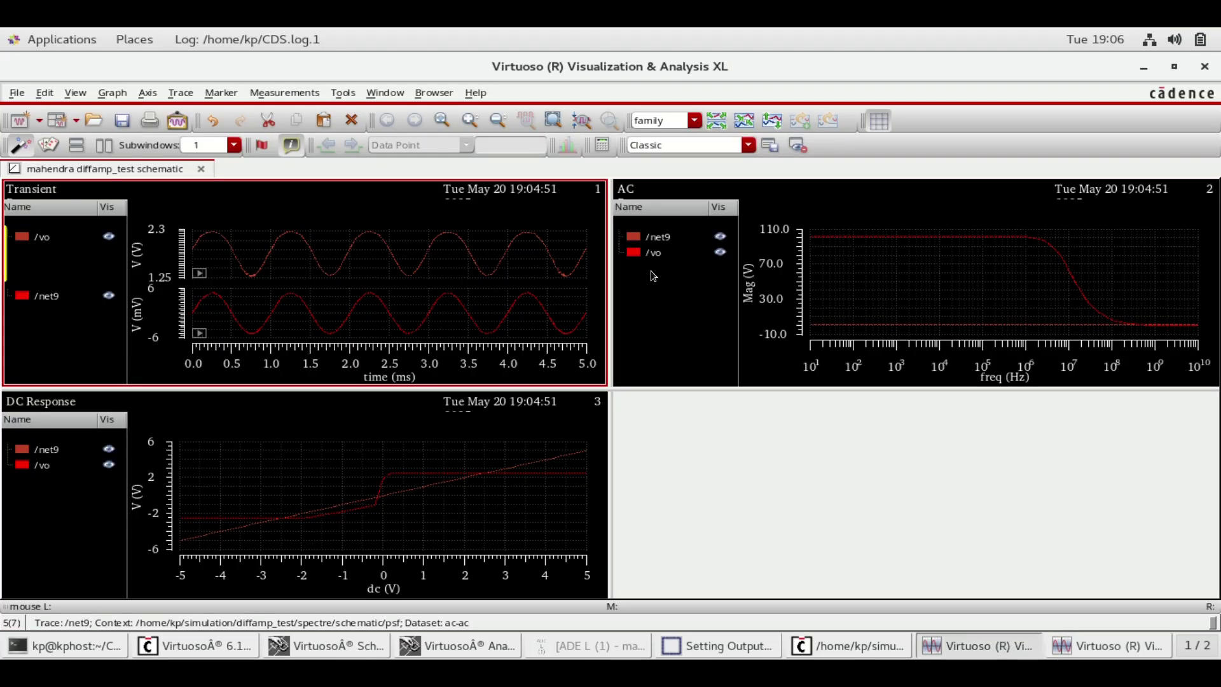
{"action": "key", "text": "alt+Tab"}
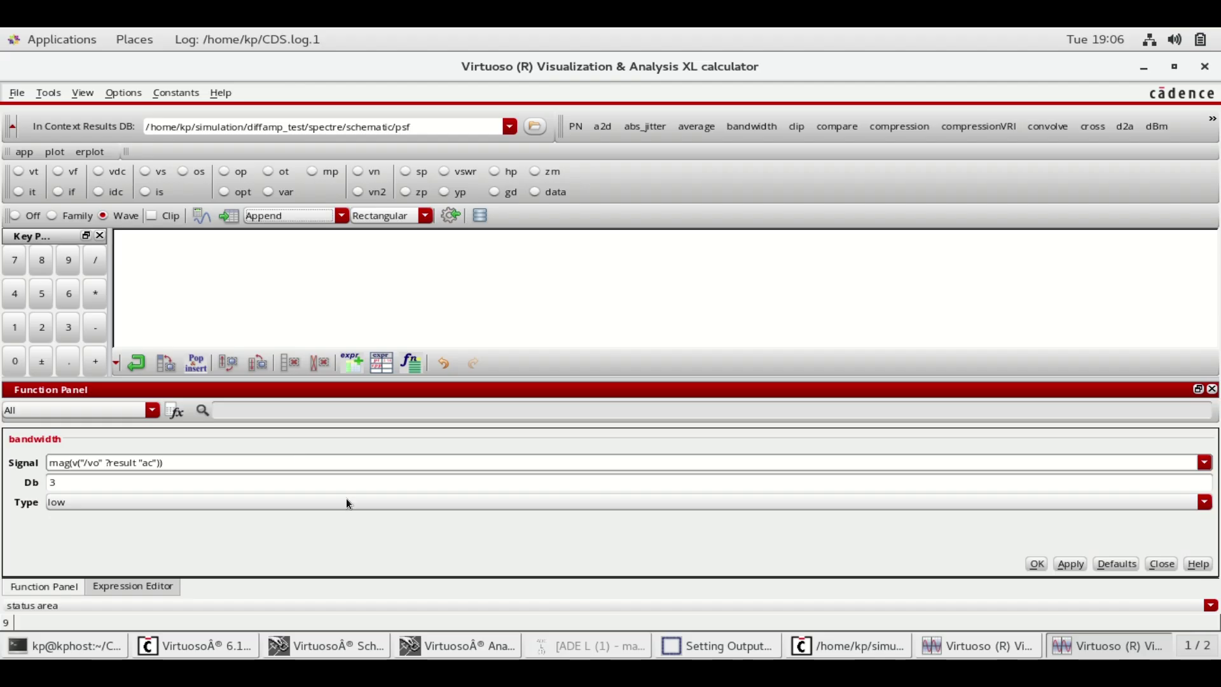
{"action": "left_click", "coordinate": [1069, 563]}
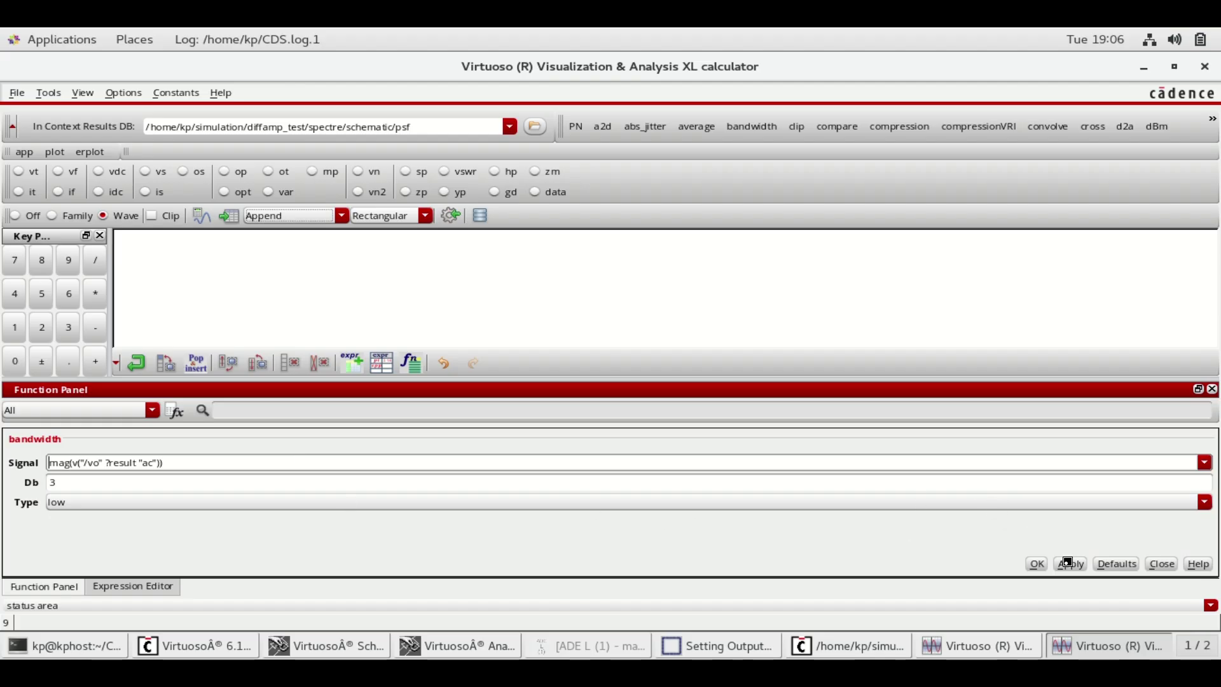
{"action": "left_click", "coordinate": [229, 216]}
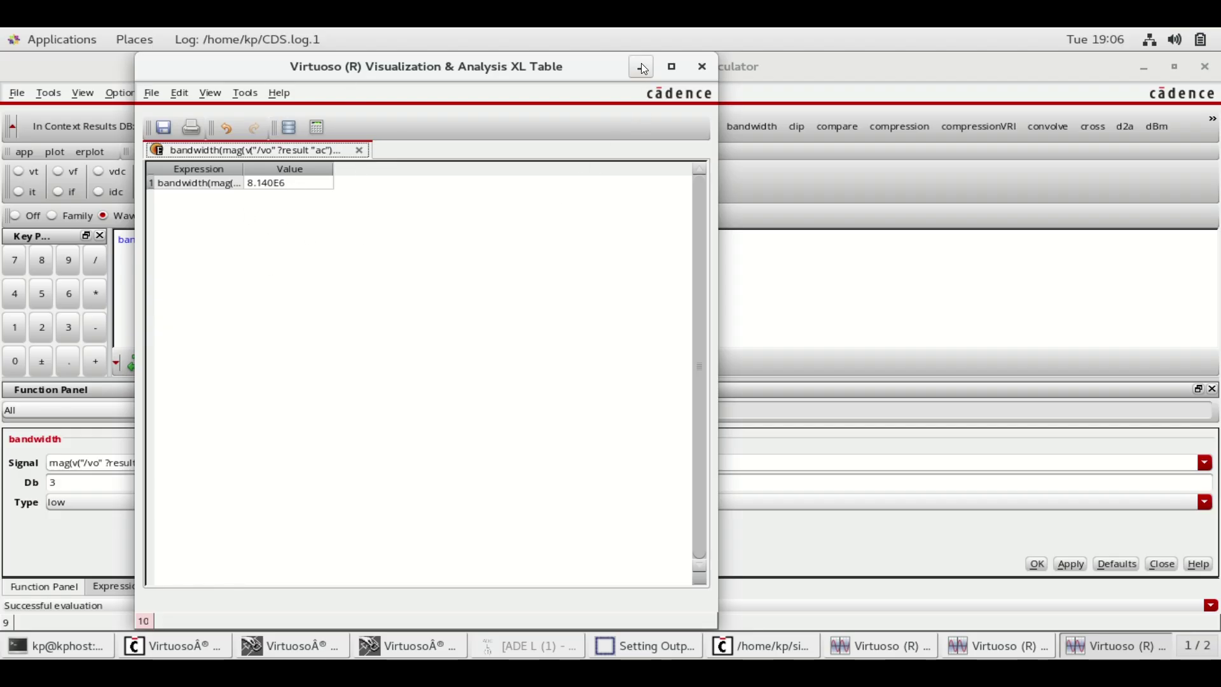
{"action": "left_click", "coordinate": [695, 73]}
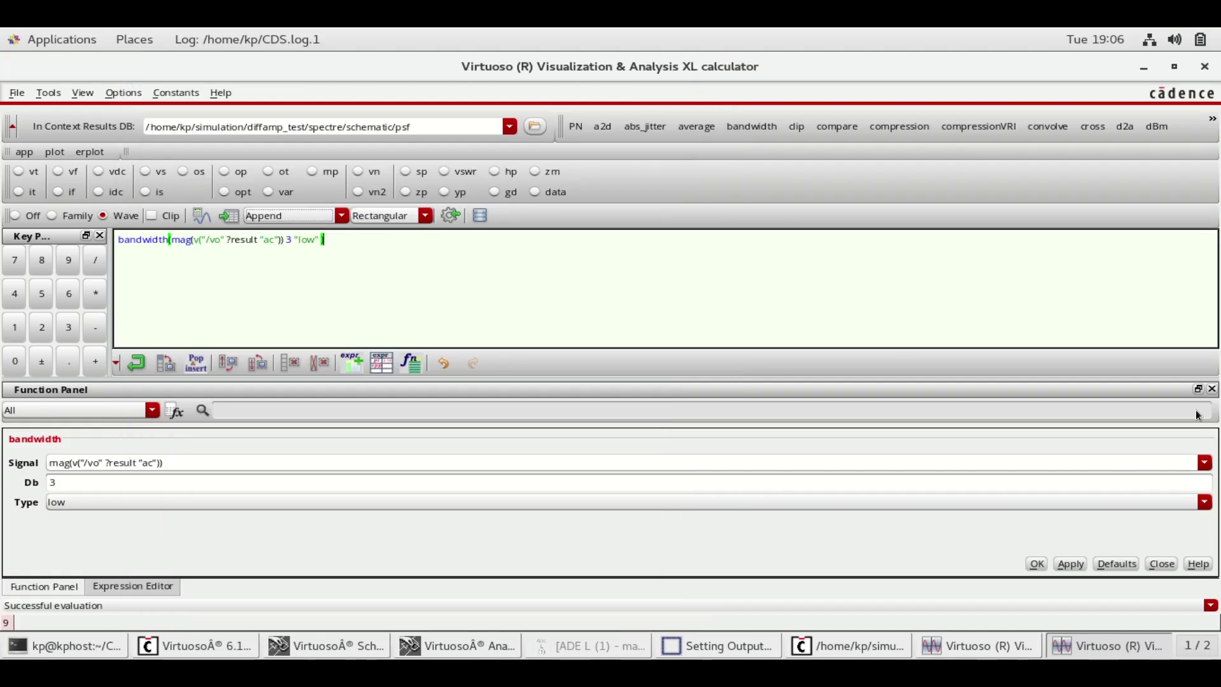
{"action": "left_click", "coordinate": [1206, 68]}
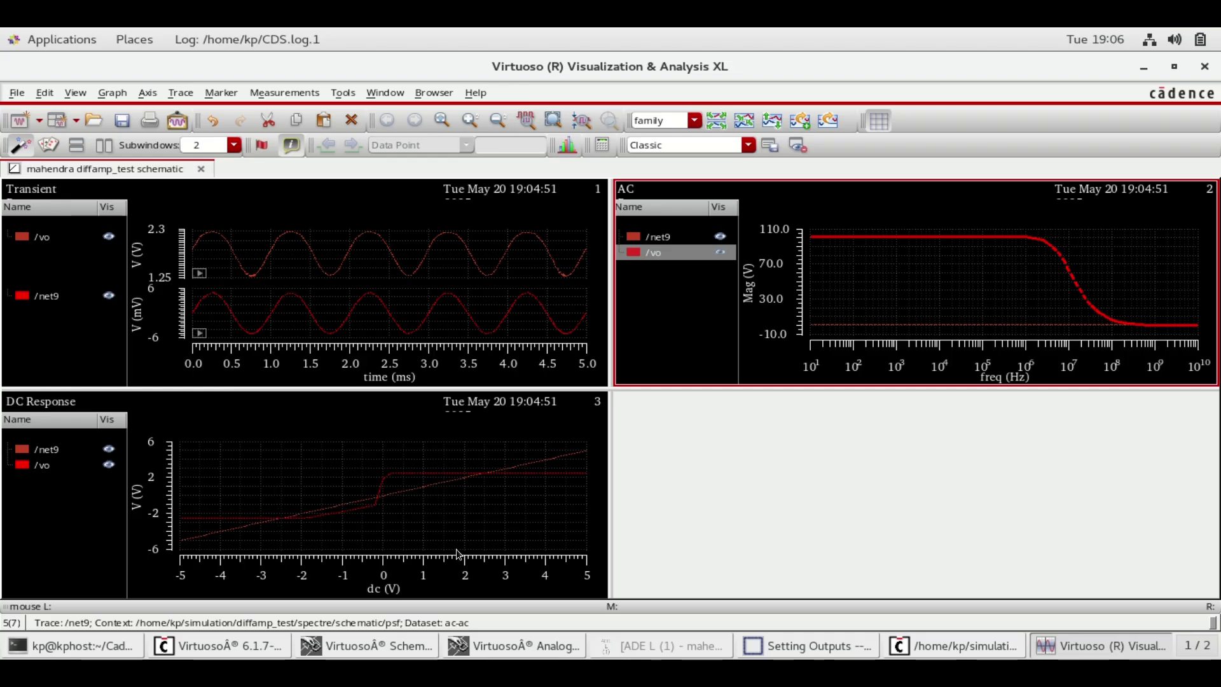
- Reopen the waveform calculator, clear its expression buffer, and choose the intersect function from the complete function list
{"action": "left_click", "coordinate": [343, 93]}
{"action": "left_click", "coordinate": [373, 120]}
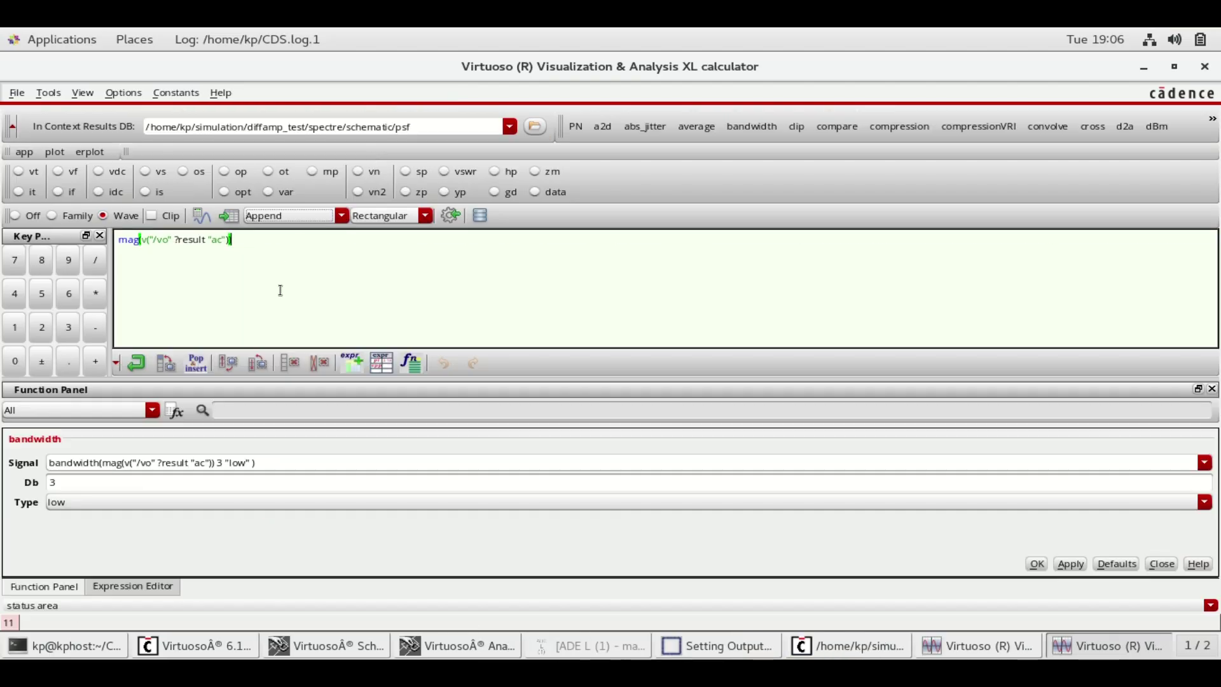
{"action": "left_click", "coordinate": [291, 363]}
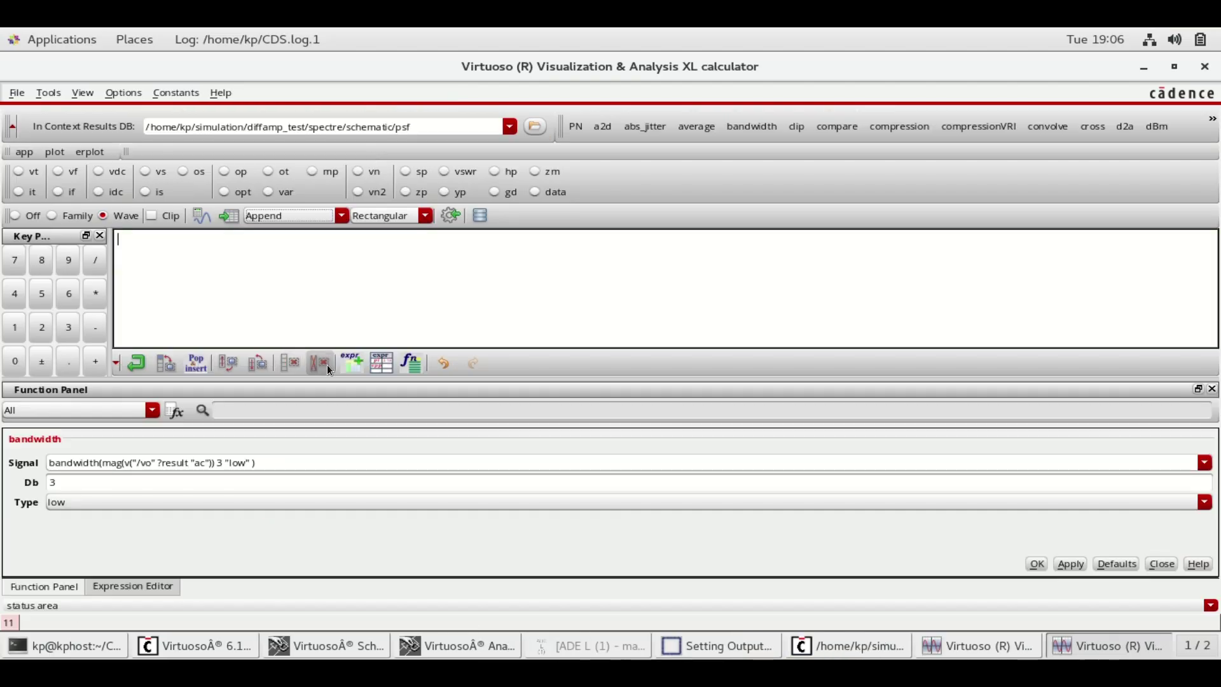
{"action": "left_click", "coordinate": [154, 410]}
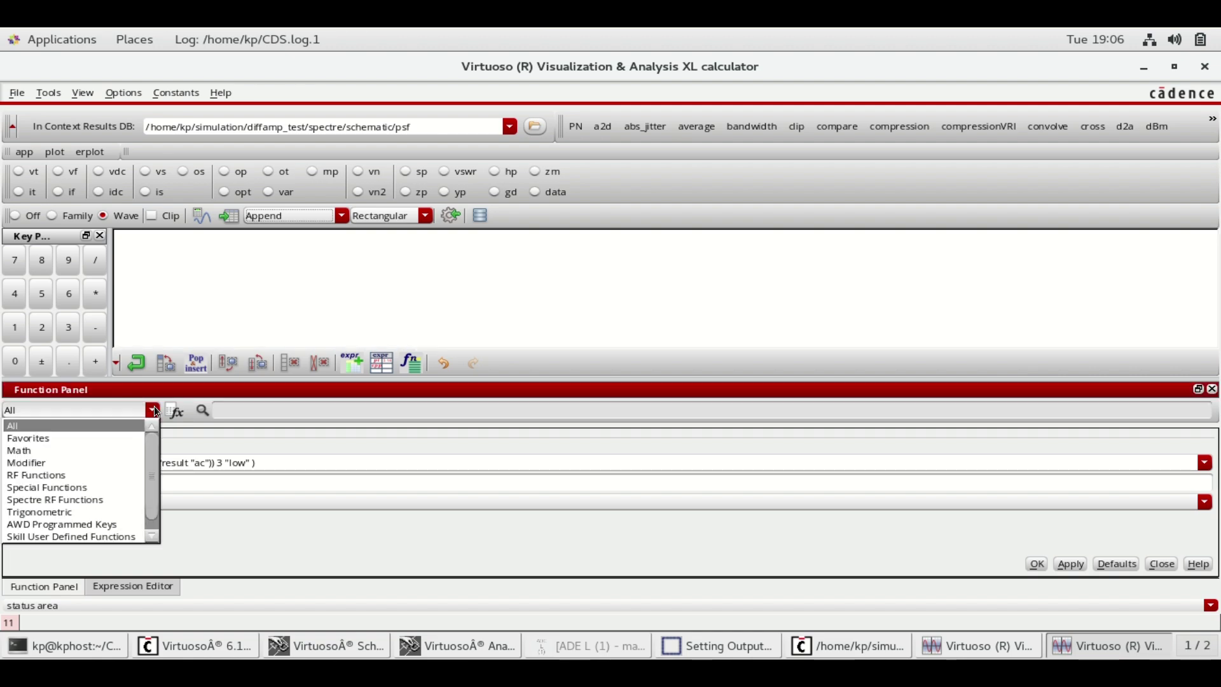
{"action": "left_click", "coordinate": [134, 426]}
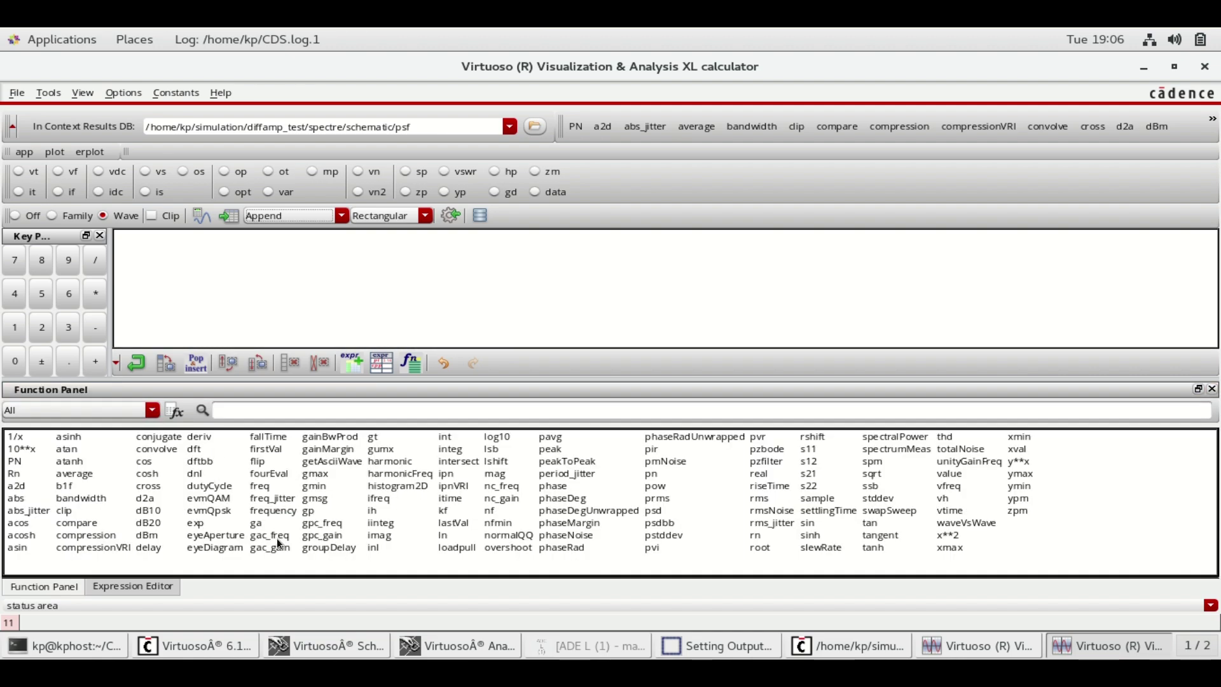
{"action": "left_click", "coordinate": [458, 460]}
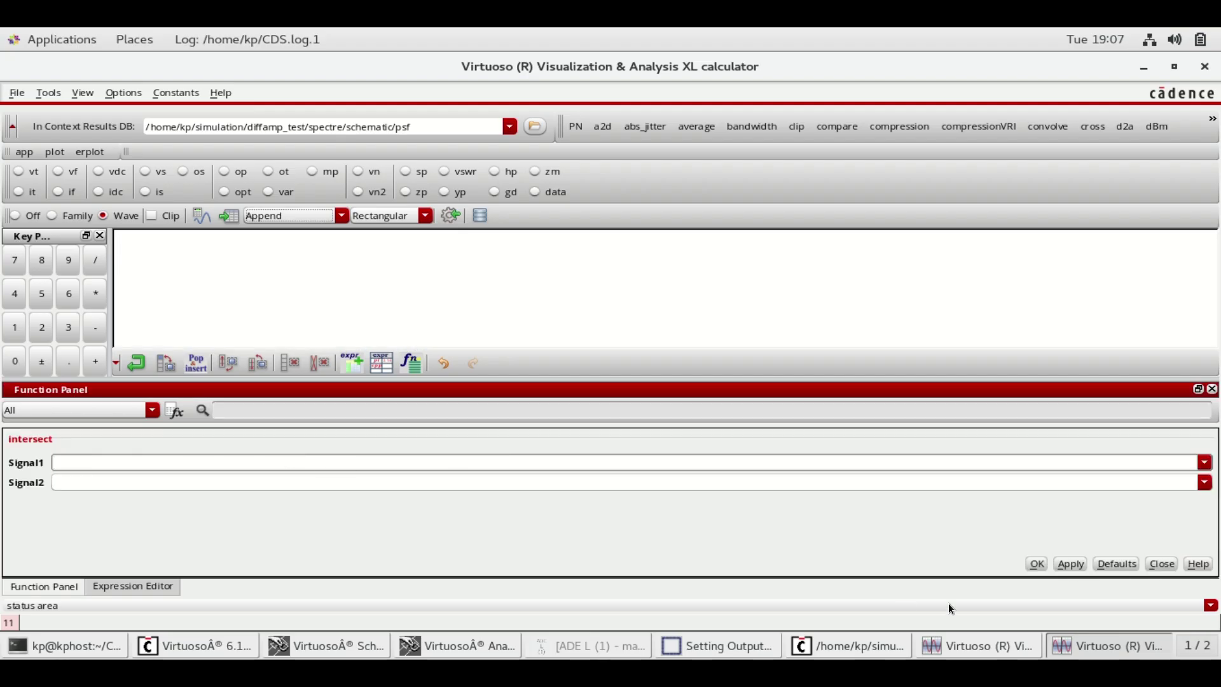
- Assign the DC response's /net9 trace as Signal1 and its /vo trace as Signal2 of the intersect function
{"action": "left_click", "coordinate": [991, 650]}
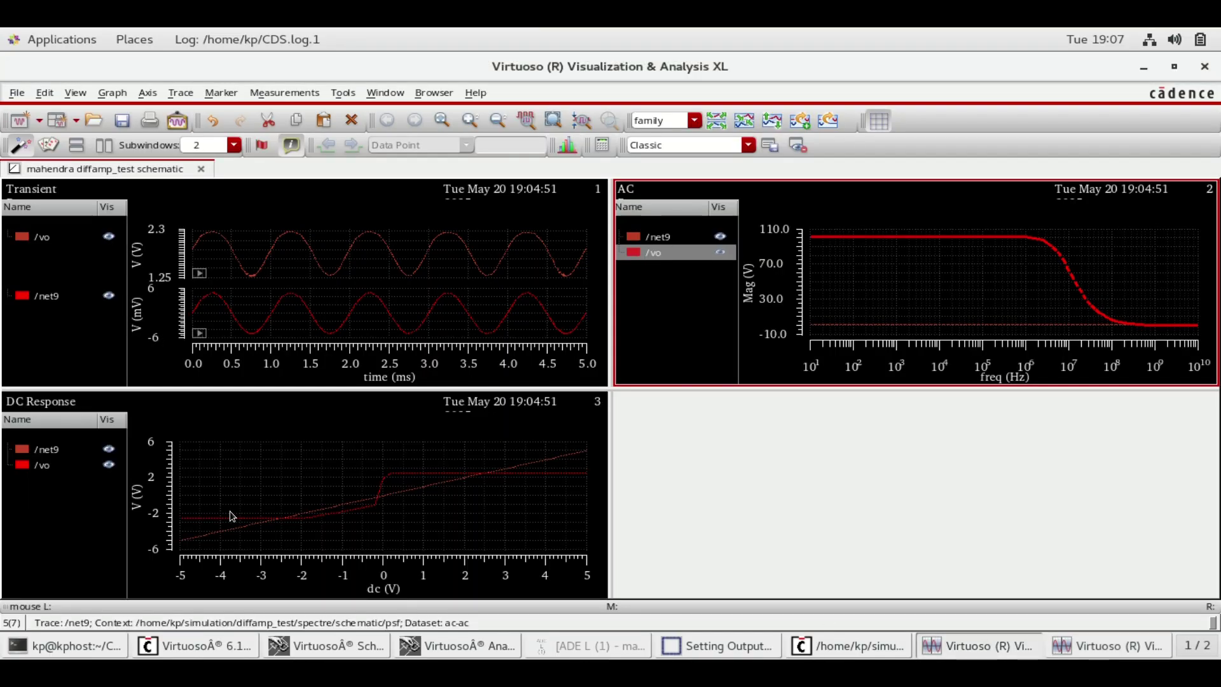
{"action": "left_click", "coordinate": [50, 452]}
{"action": "left_click", "coordinate": [94, 481]}
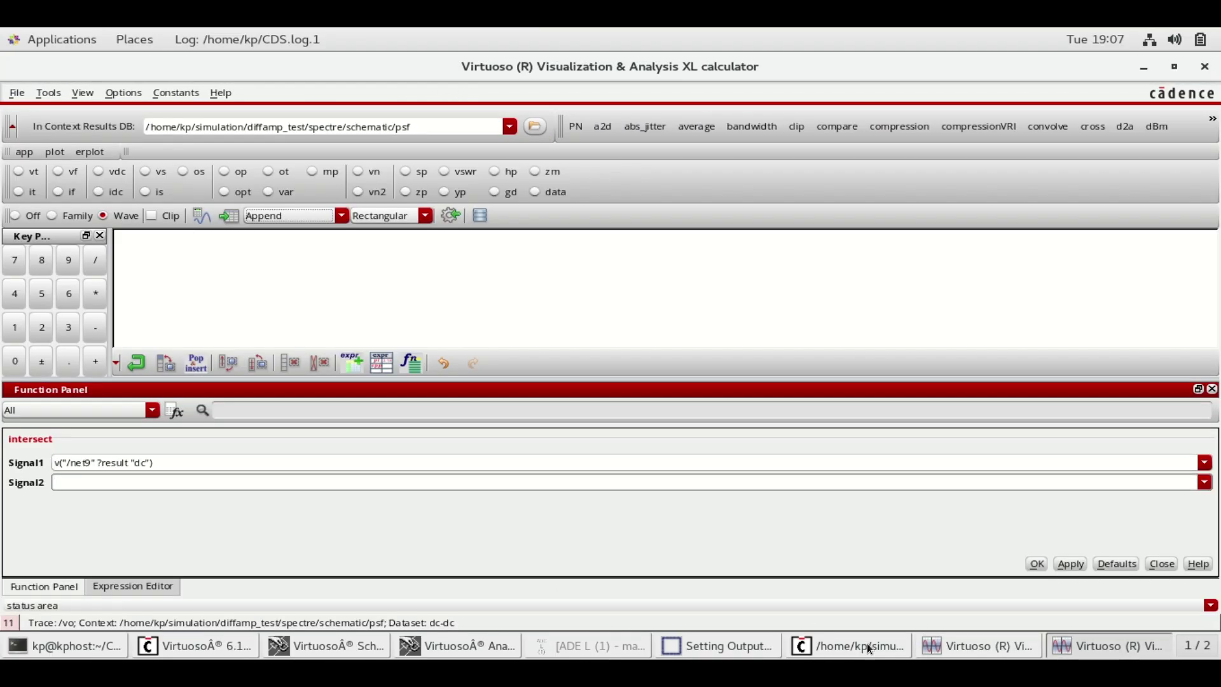
{"action": "left_click", "coordinate": [999, 654]}
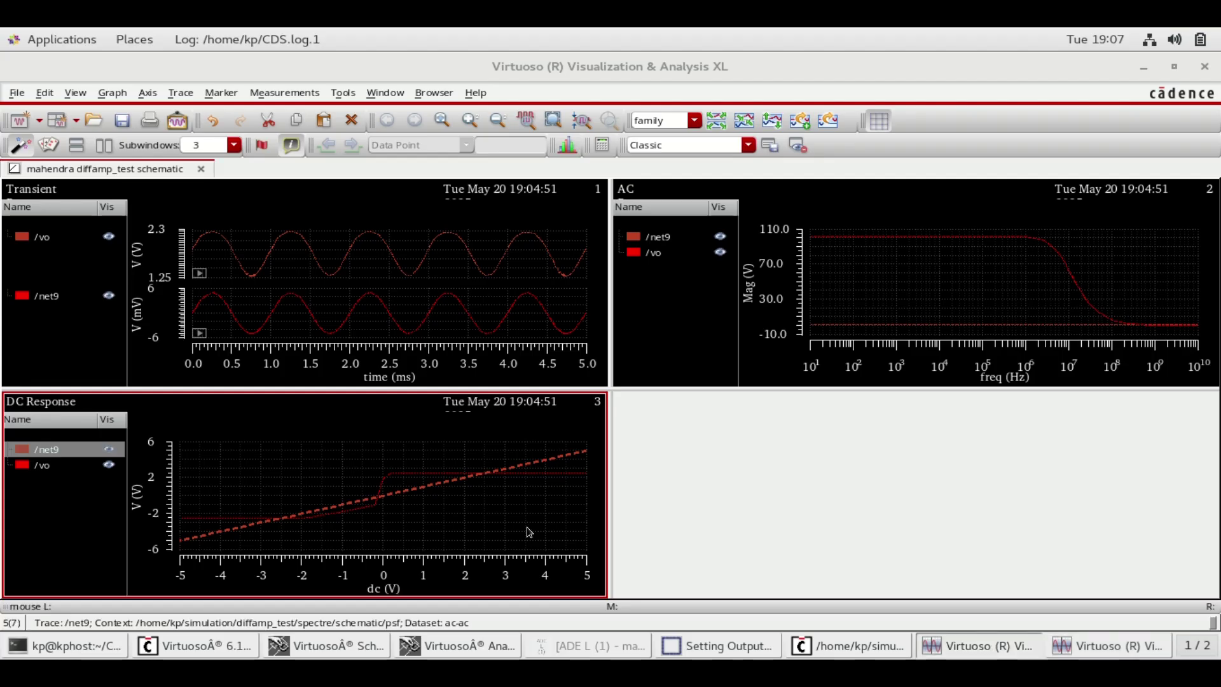
{"action": "left_click", "coordinate": [42, 468]}
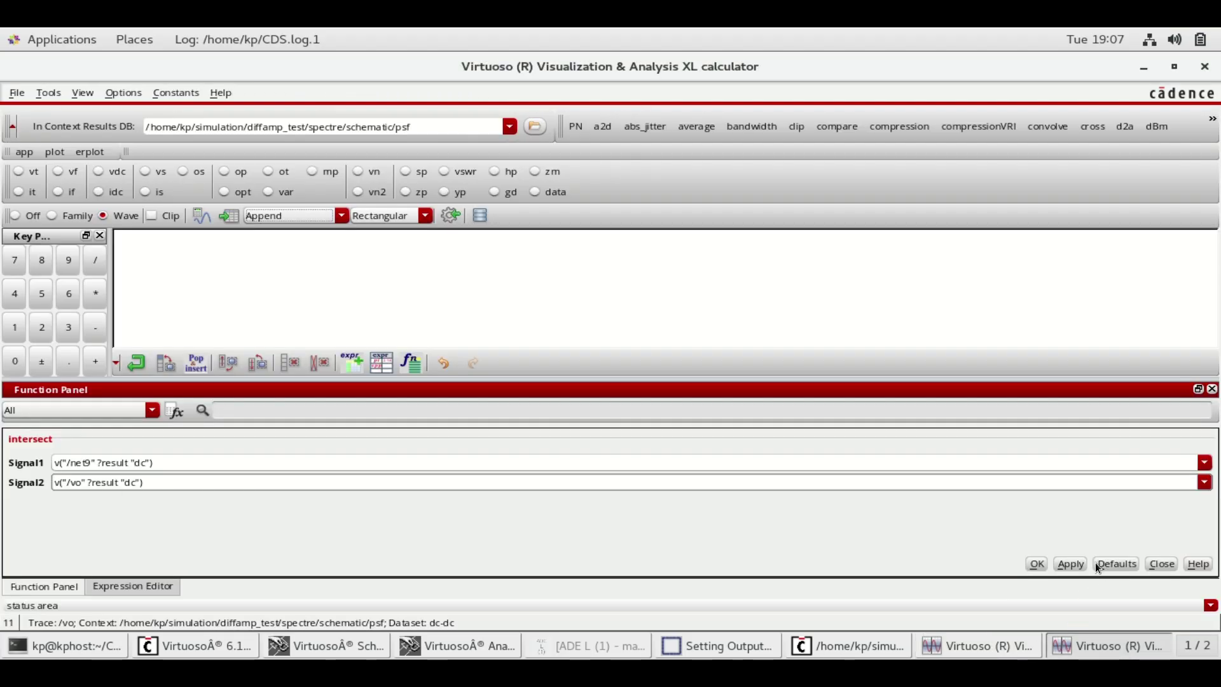
- Apply the intersect expression, evaluate it in a table, and close the table and calculator
{"action": "left_click", "coordinate": [1075, 564]}
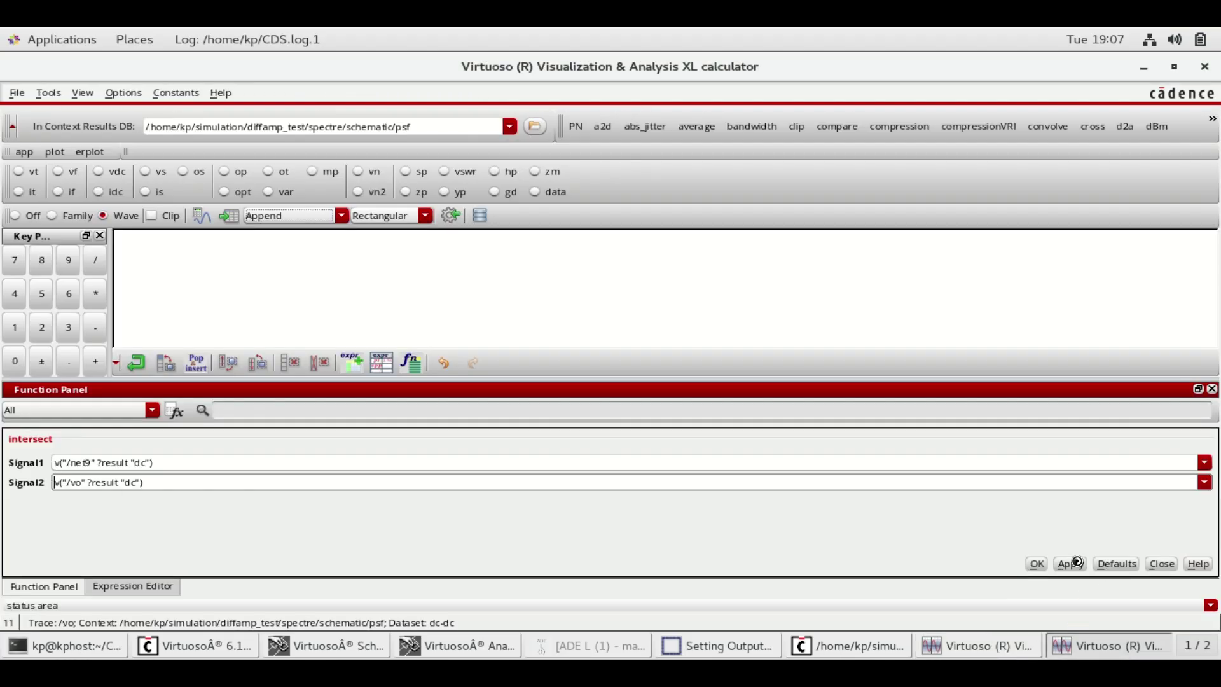
{"action": "left_click", "coordinate": [227, 217]}
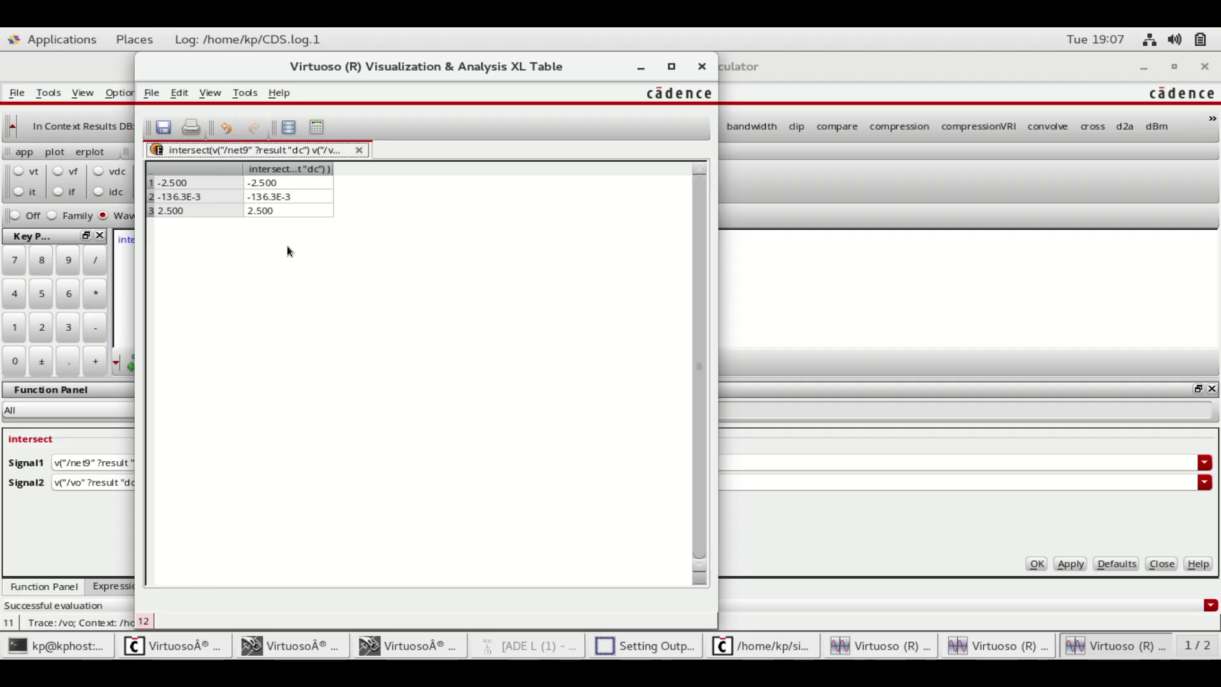
{"action": "left_click", "coordinate": [701, 69]}
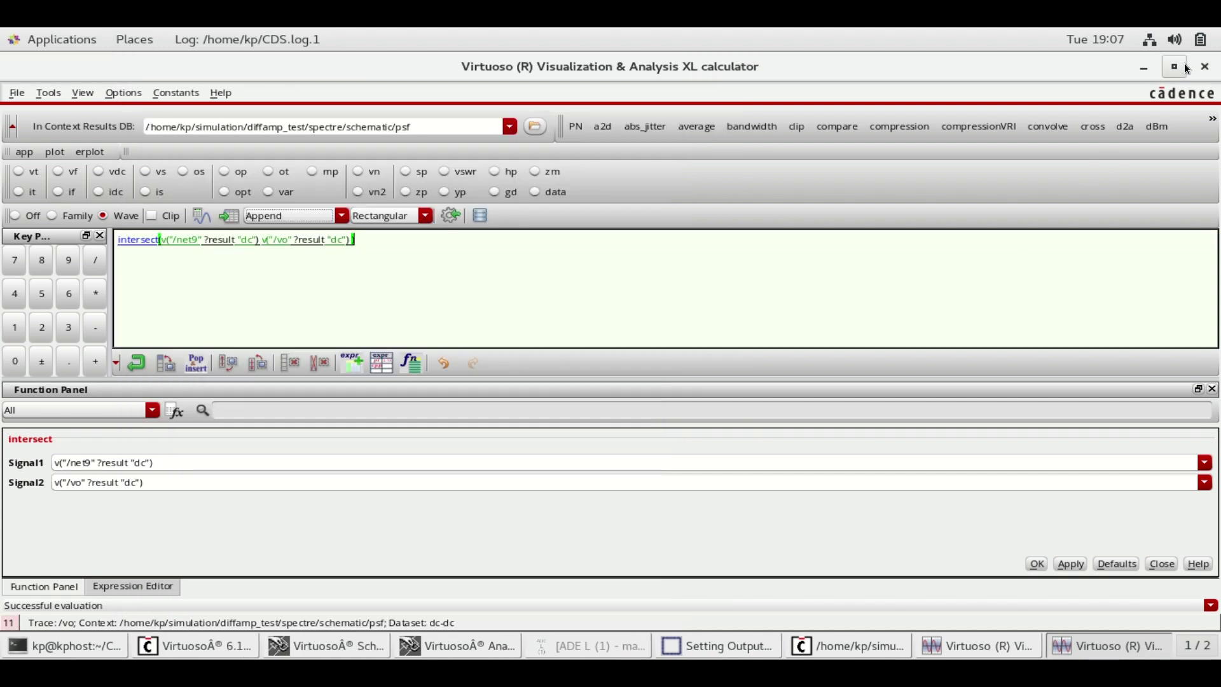
{"action": "left_click", "coordinate": [1206, 68]}
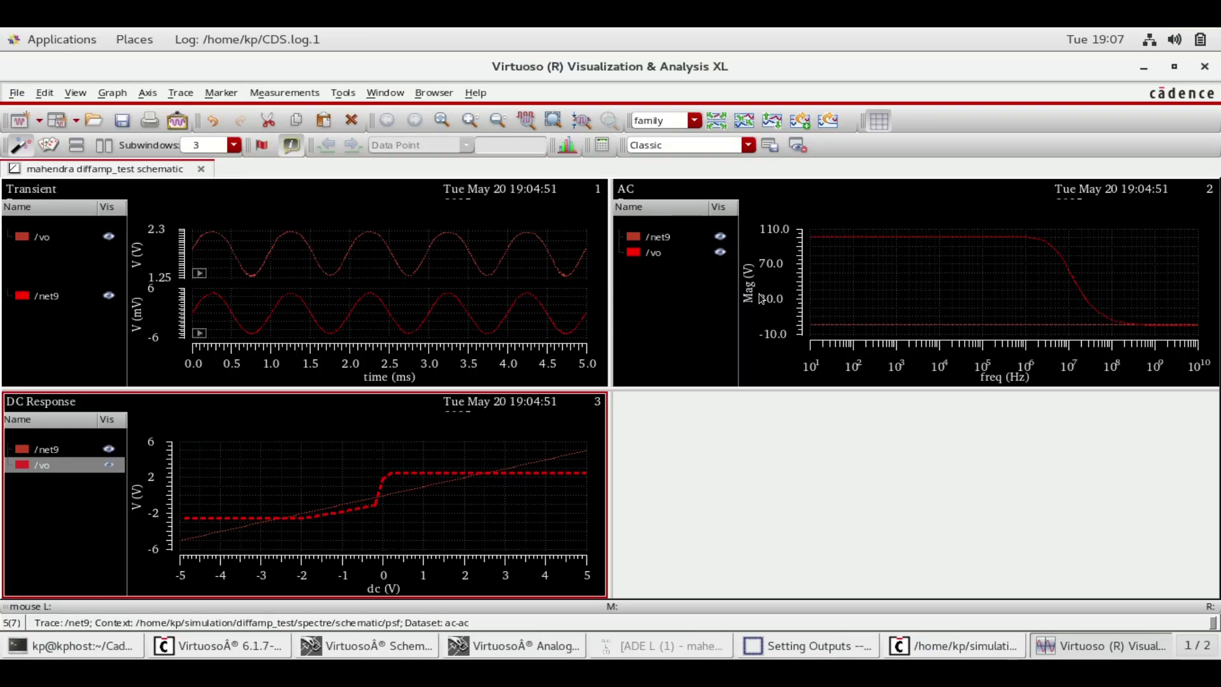
- Make the AC plot the active subwindow and bring the diffamp_test ADE L window back to the front
{"action": "left_click", "coordinate": [653, 294]}
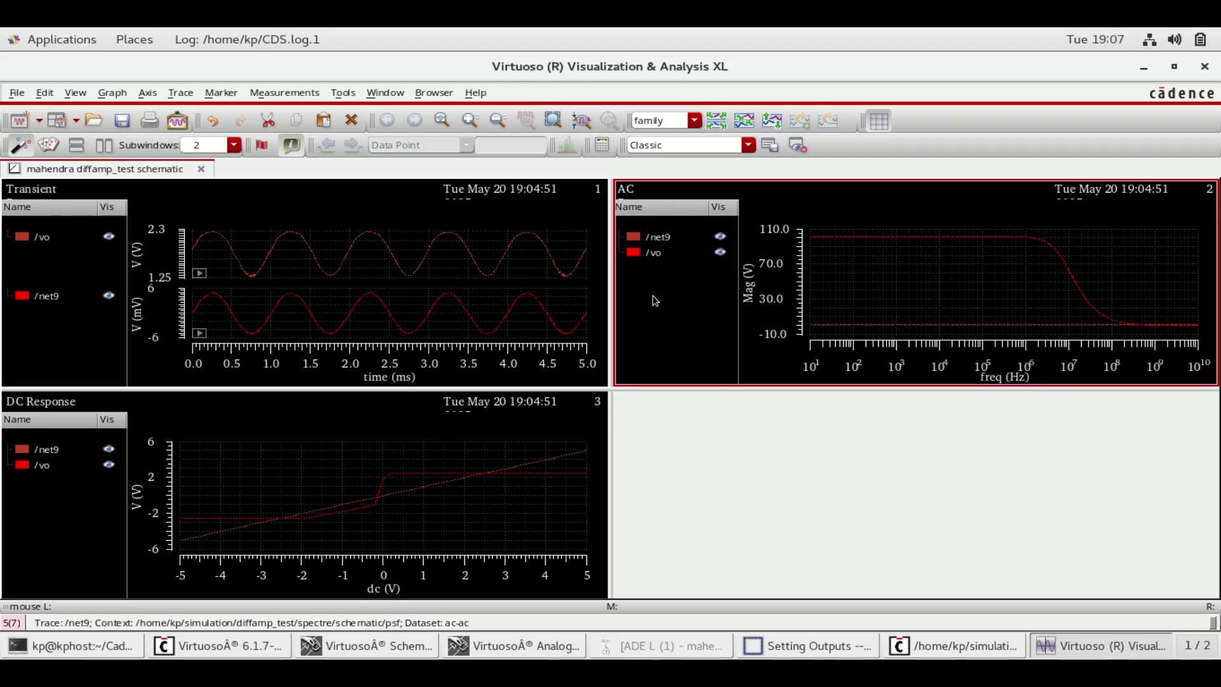
{"action": "left_click", "coordinate": [709, 645]}
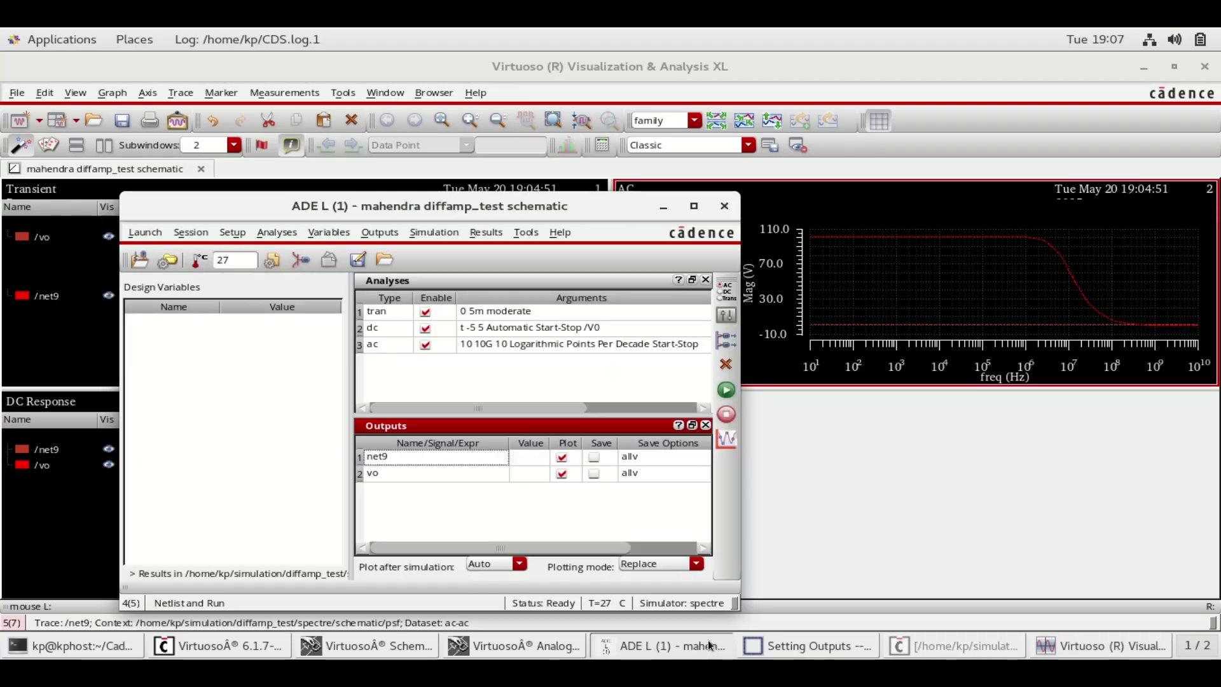
- Direct-plot the AC magnitude and phase of the diffamp's vo output net and split the two traces into separate strips
{"action": "left_click", "coordinate": [499, 232]}
{"action": "mouse_move", "coordinate": [514, 281]}
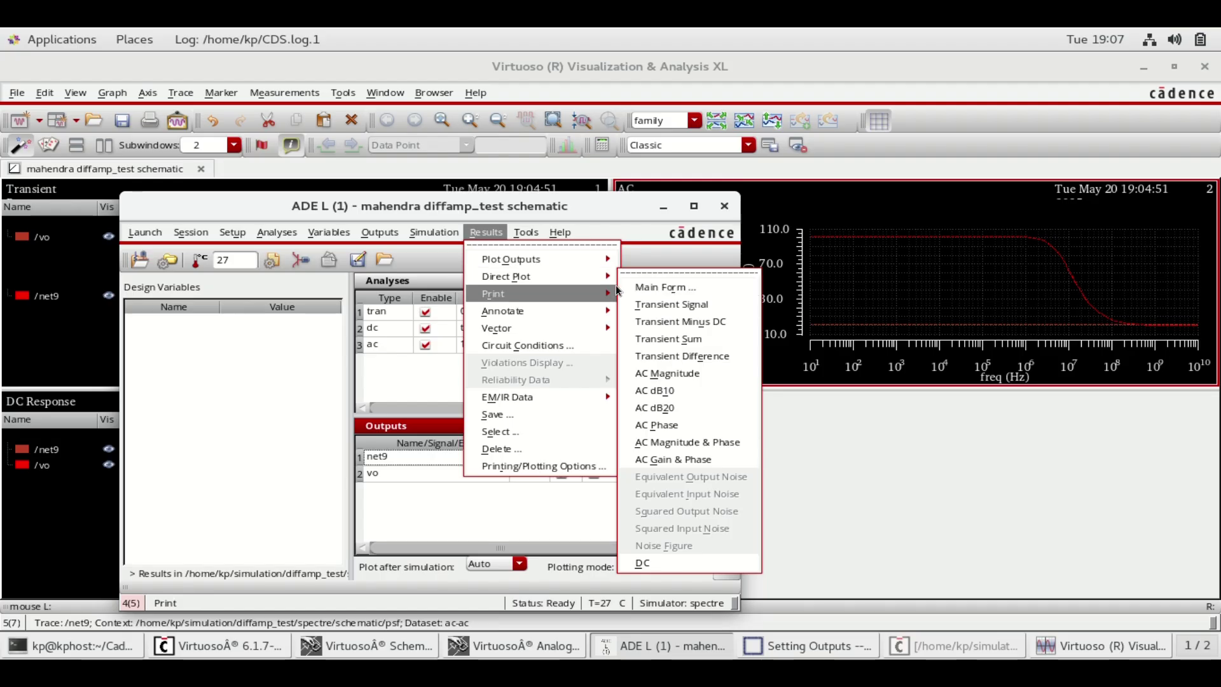
{"action": "mouse_move", "coordinate": [611, 292]}
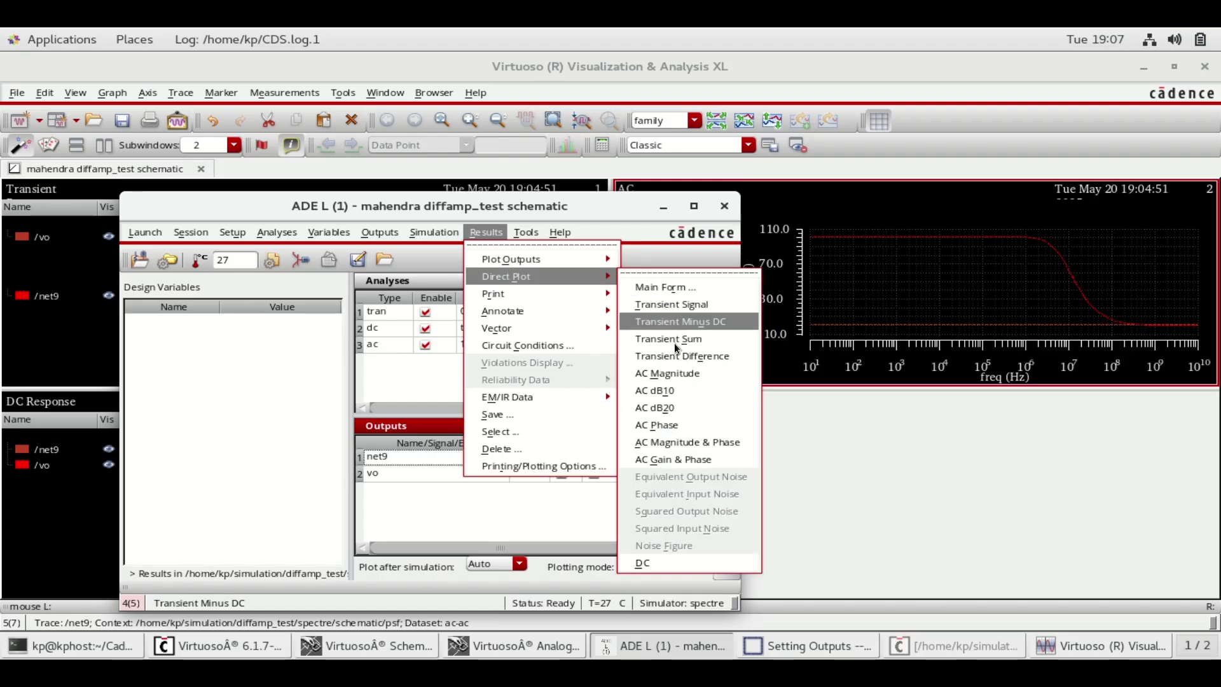
{"action": "left_click", "coordinate": [705, 444]}
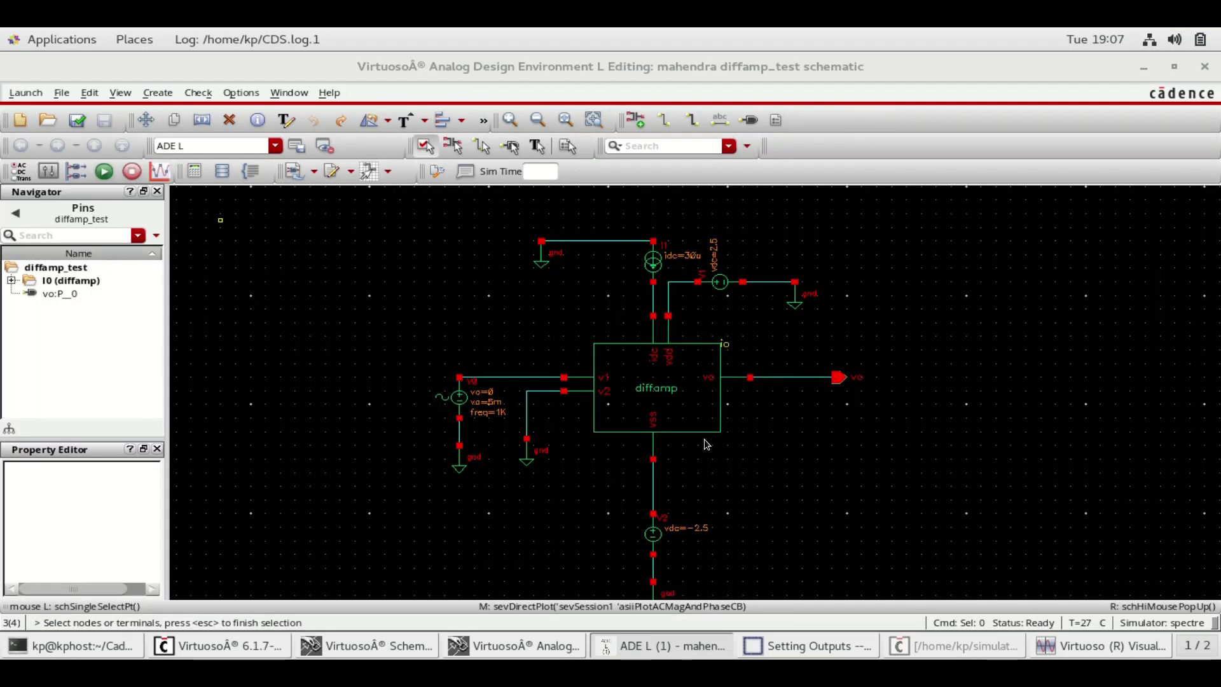
{"action": "left_click", "coordinate": [802, 380]}
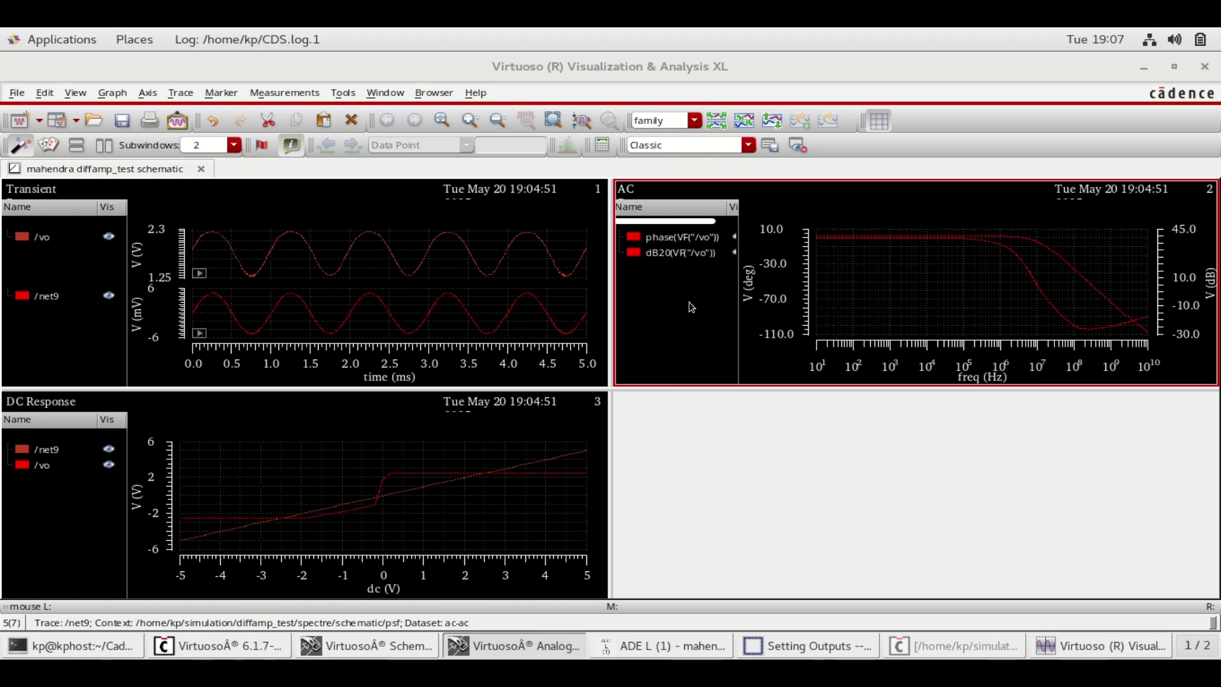
{"action": "left_click", "coordinate": [717, 121]}
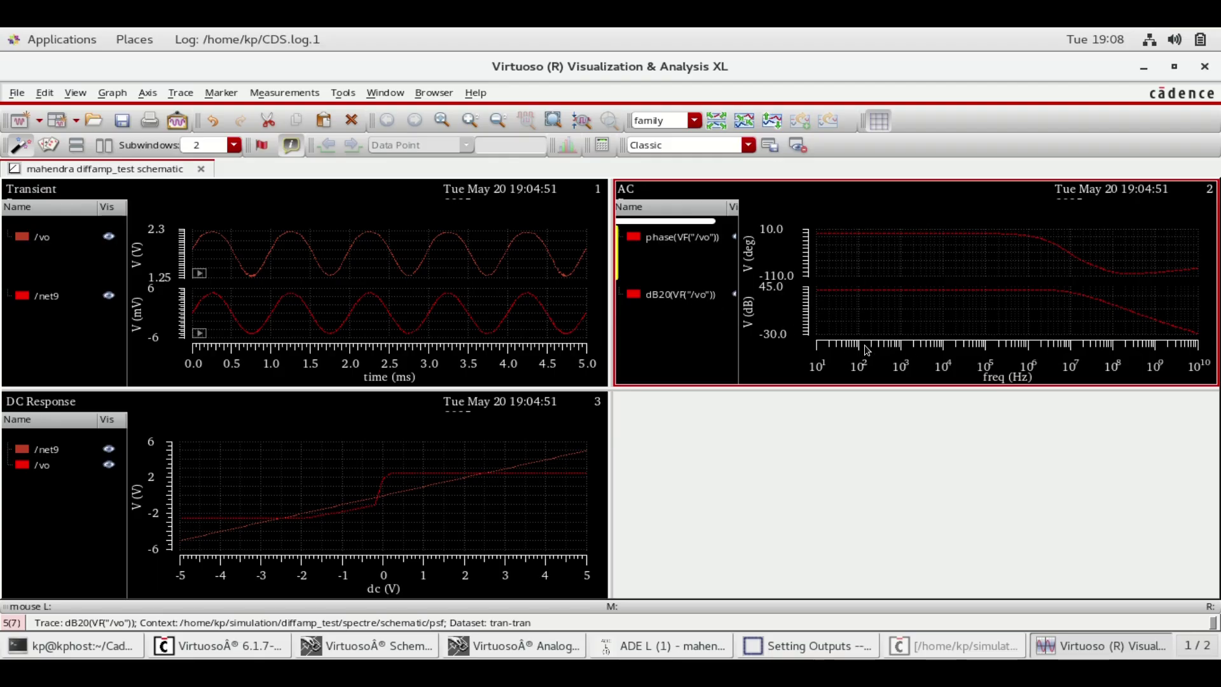
- Place a horizontal marker on the dB20 strip of the AC plot and set its level to 0 dB
{"action": "left_click", "coordinate": [709, 335]}
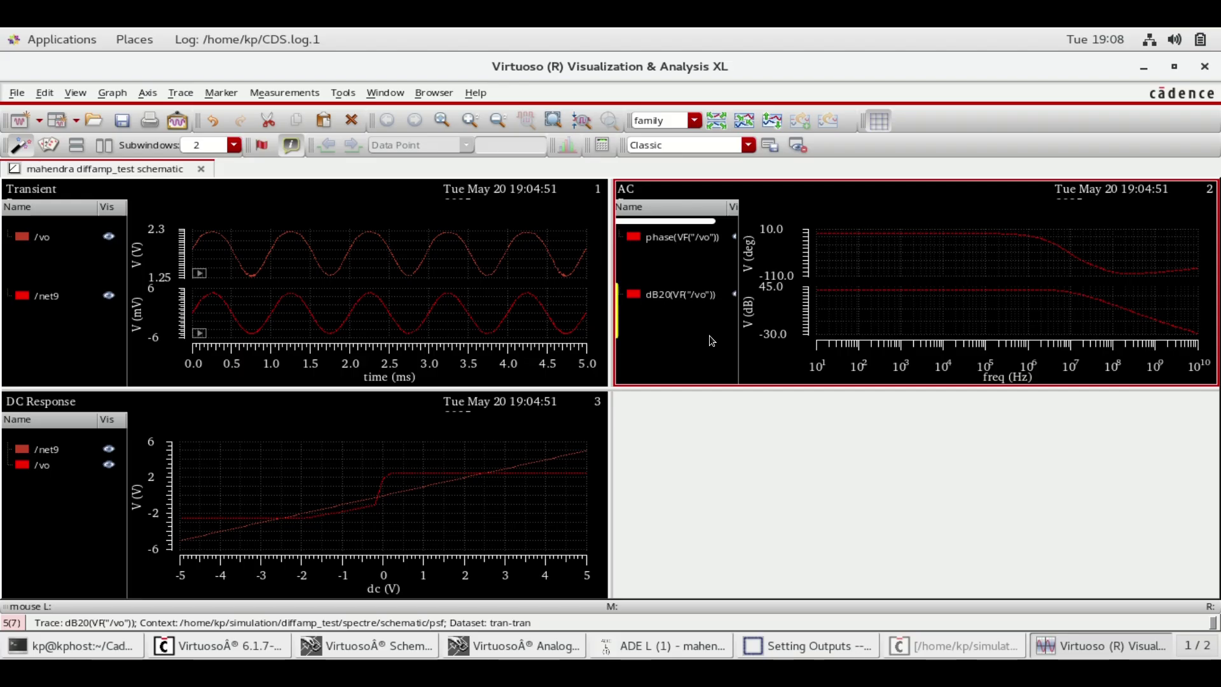
{"action": "key", "text": "m"}
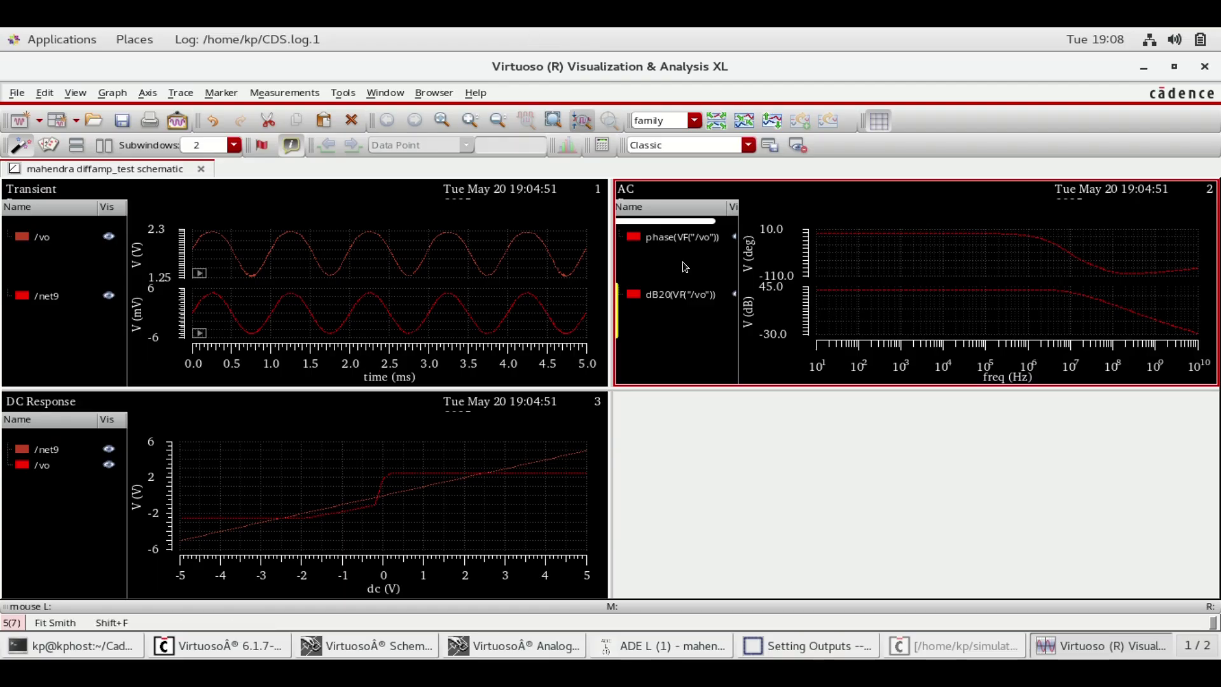
{"action": "mouse_move", "coordinate": [904, 315]}
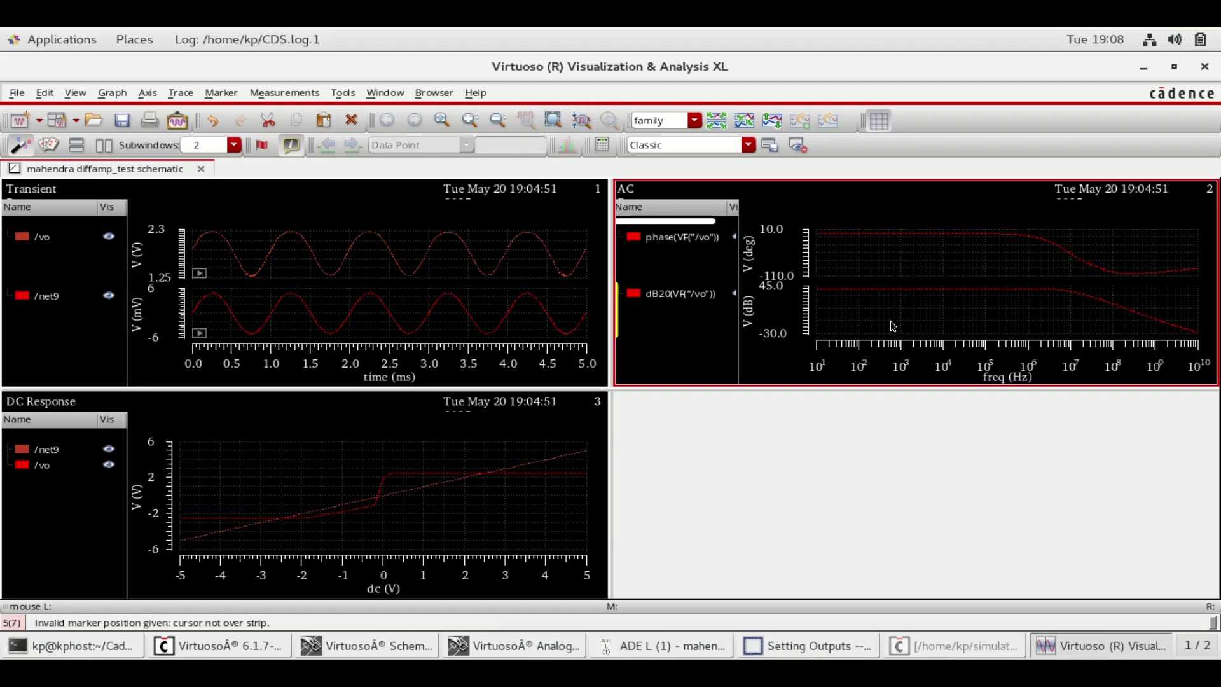
{"action": "key", "text": "h"}
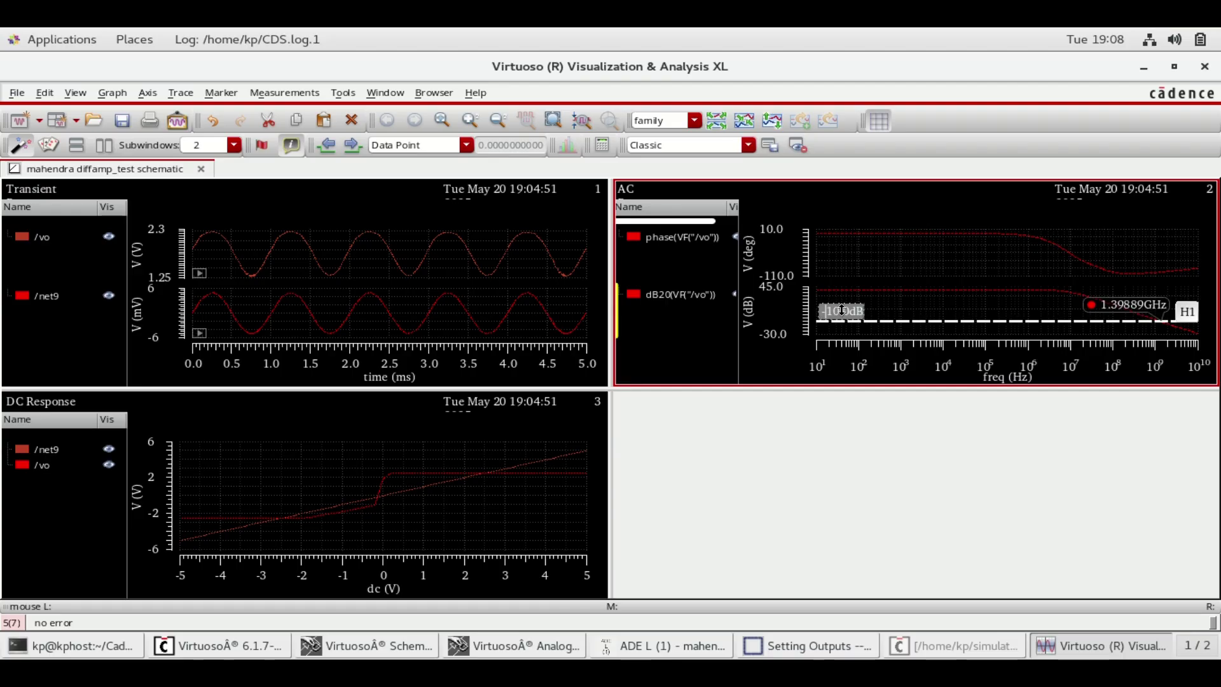
{"action": "mouse_move", "coordinate": [863, 313]}
{"action": "left_mouse_down"}
{"action": "mouse_move", "coordinate": [893, 310]}
{"action": "mouse_move", "coordinate": [855, 309]}
{"action": "left_mouse_up"}
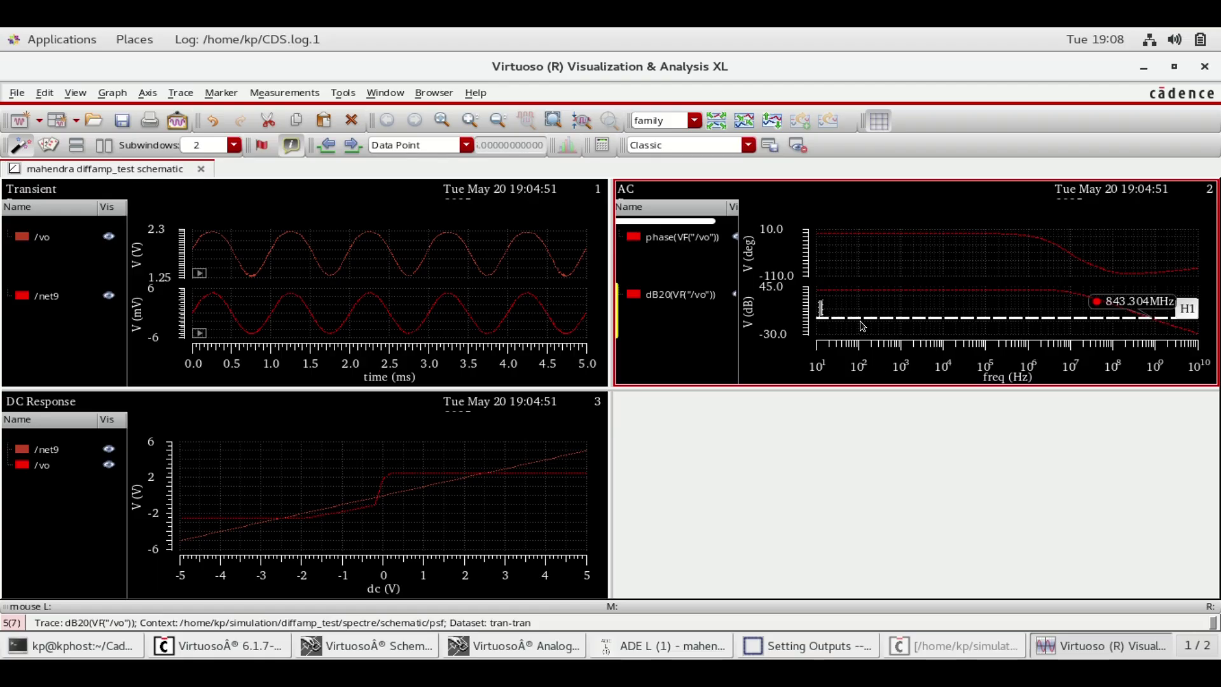
{"action": "type", "text": "0"}
{"action": "key", "text": "Return"}
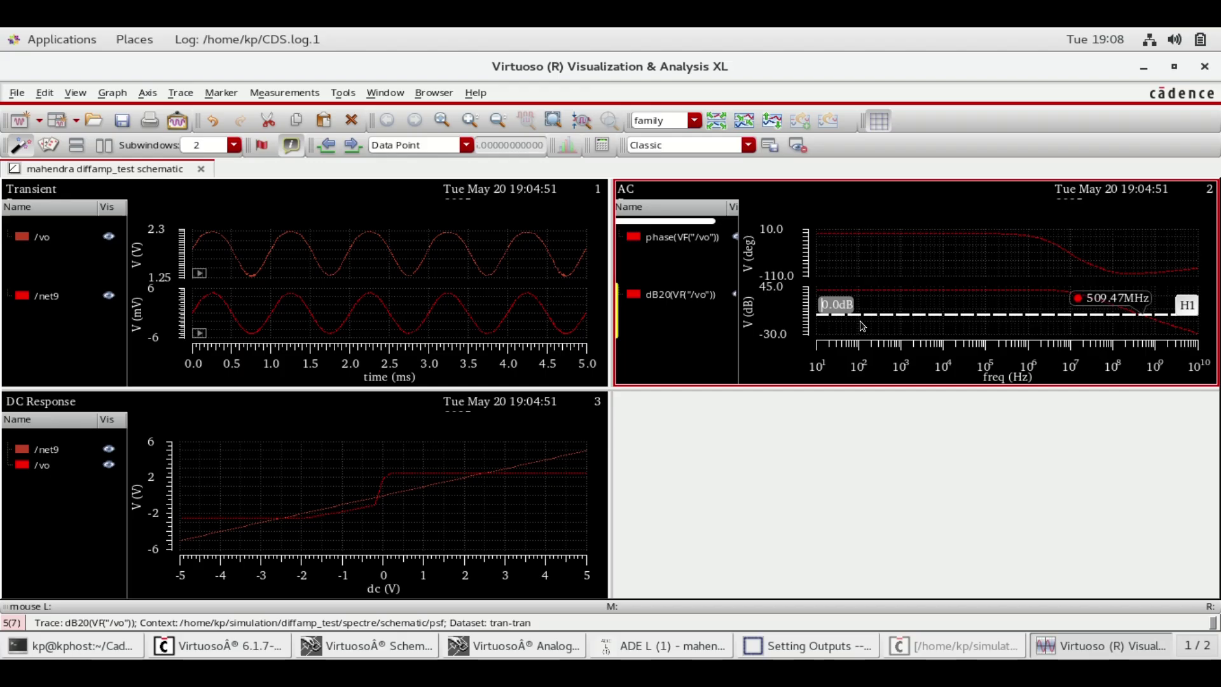